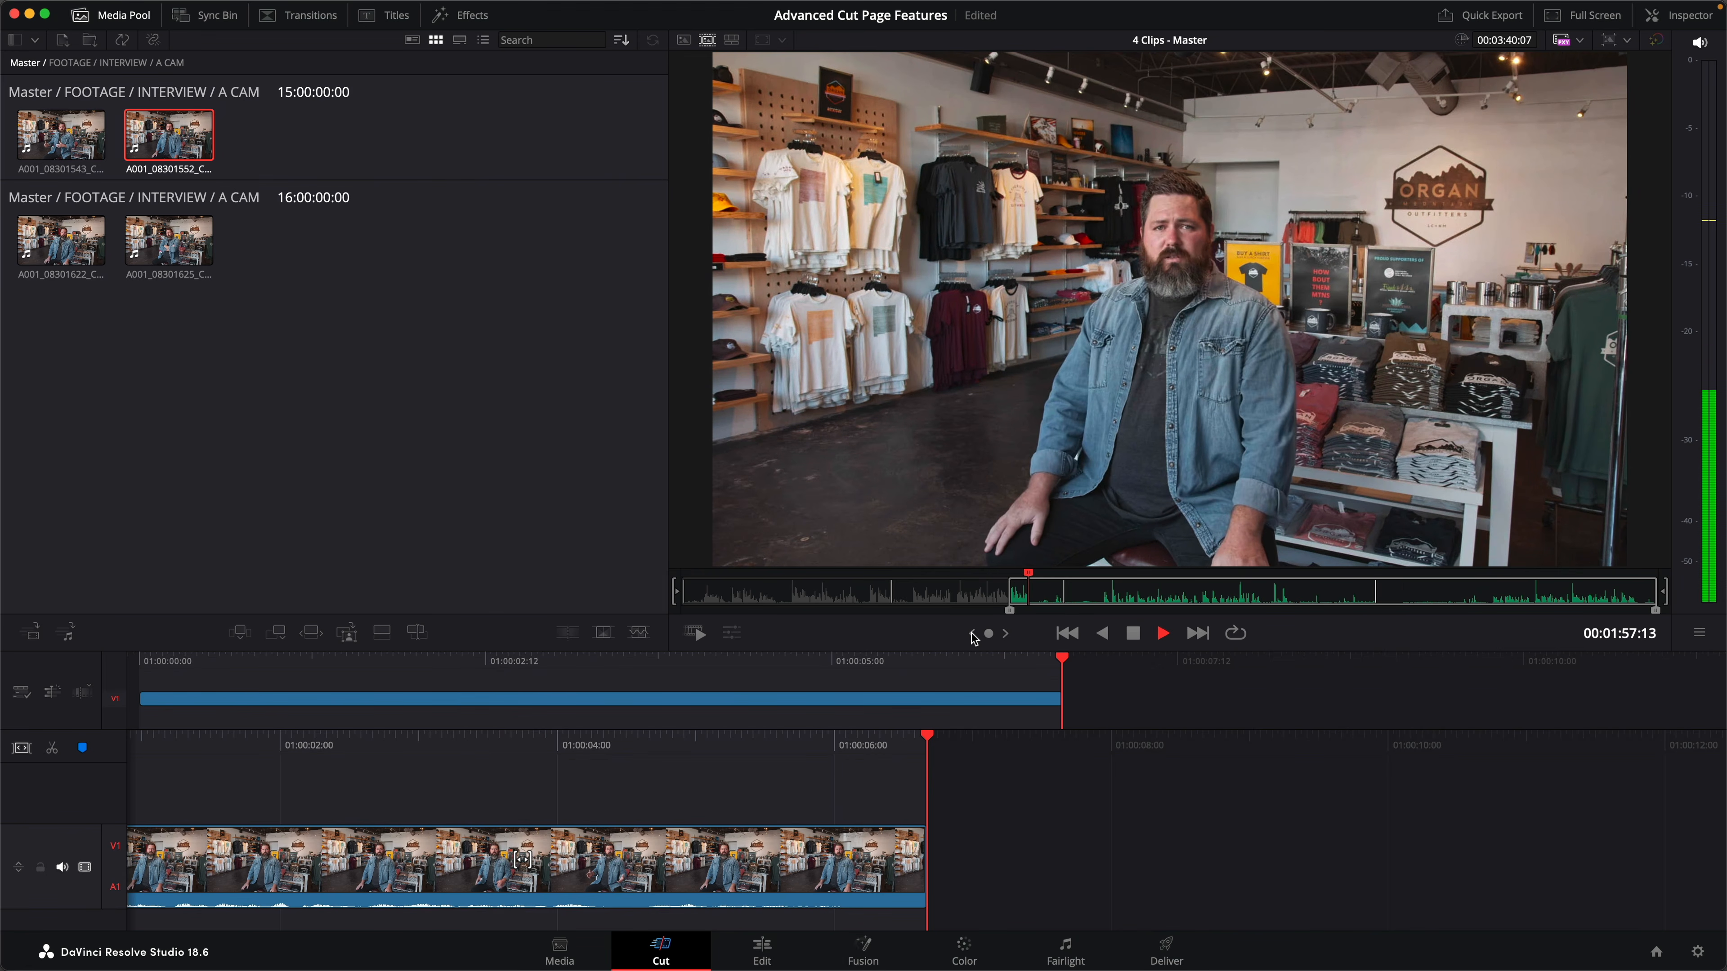
- Mark the out point of the answer in interview clip A001_08301552 and append the marked range to the end of the timeline
key(space)
key(o)
key(shift+F12)
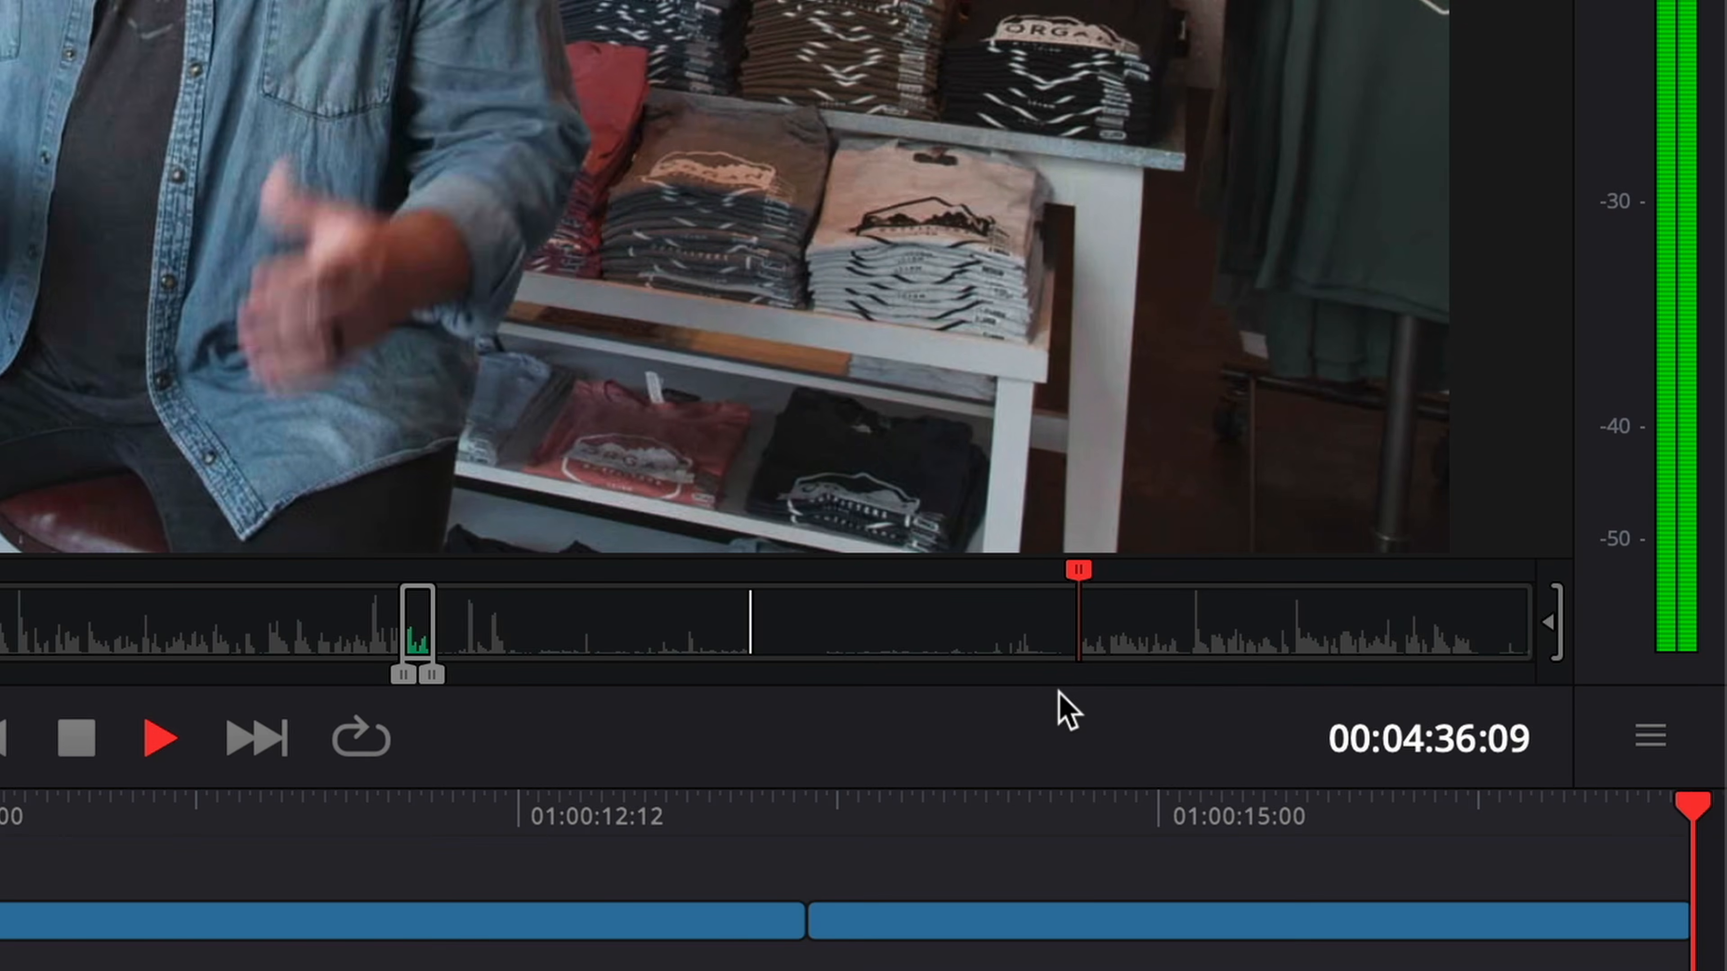
- Mark in and out points around an answer in interview clip A001_08301625 and append that range to the end of the timeline
key(j)
key(k)
key(i)
key(l)
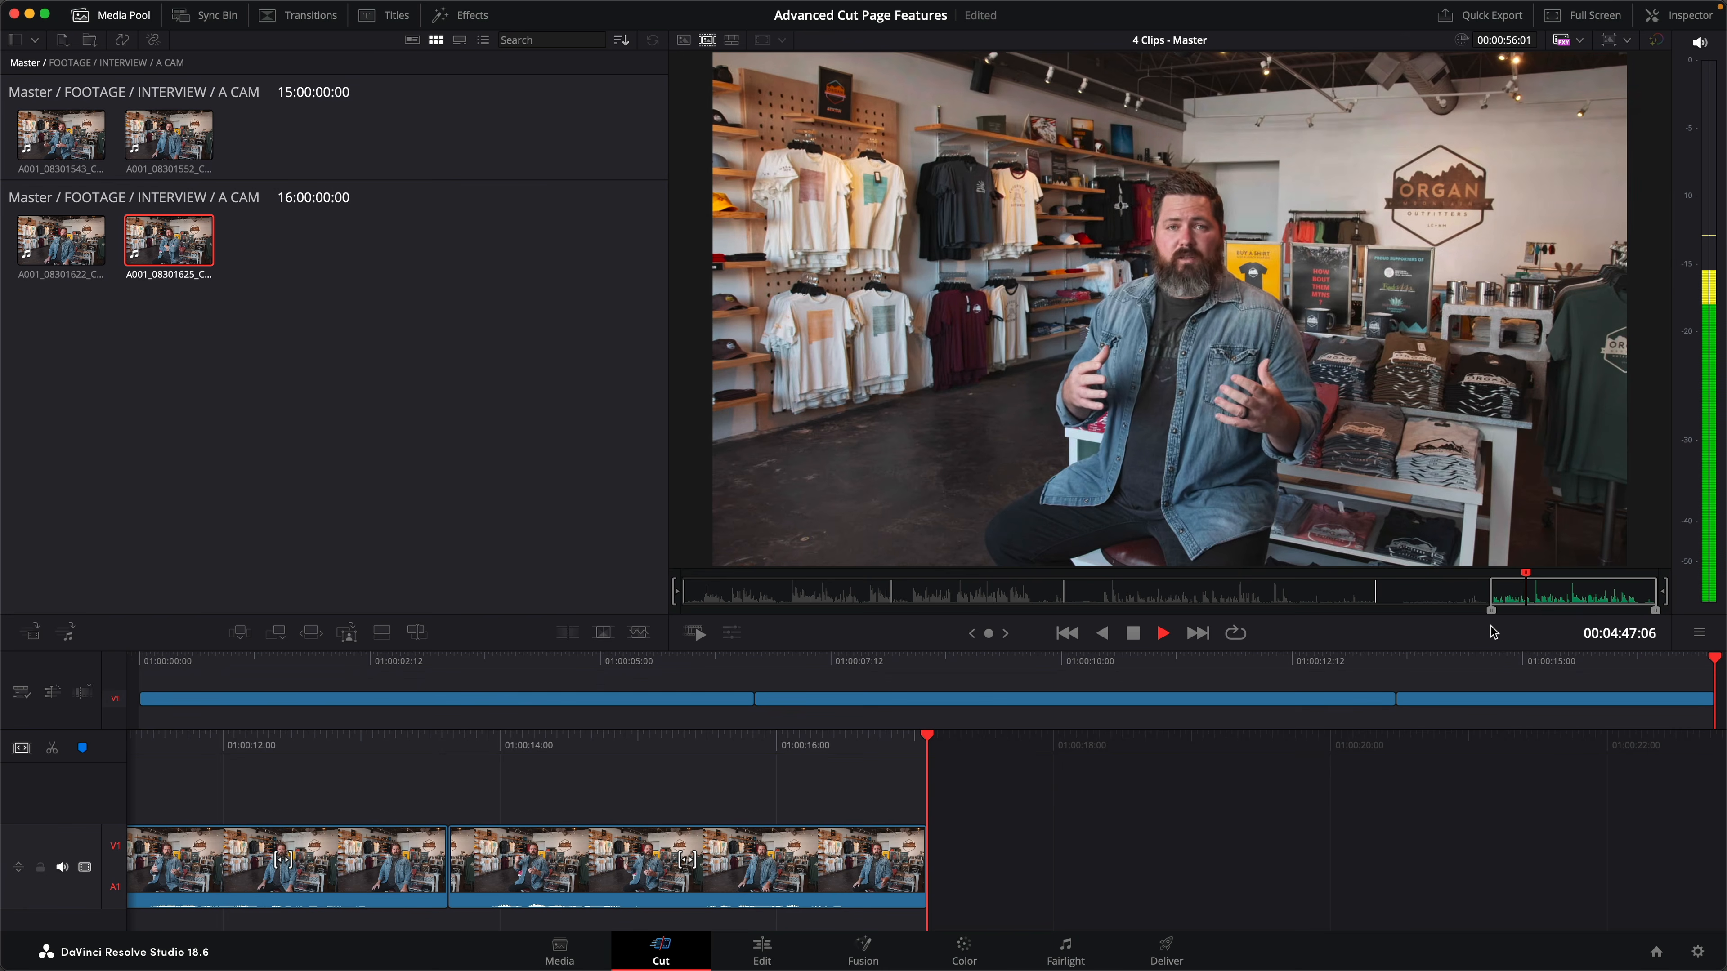
key(o)
key(shift+F12)
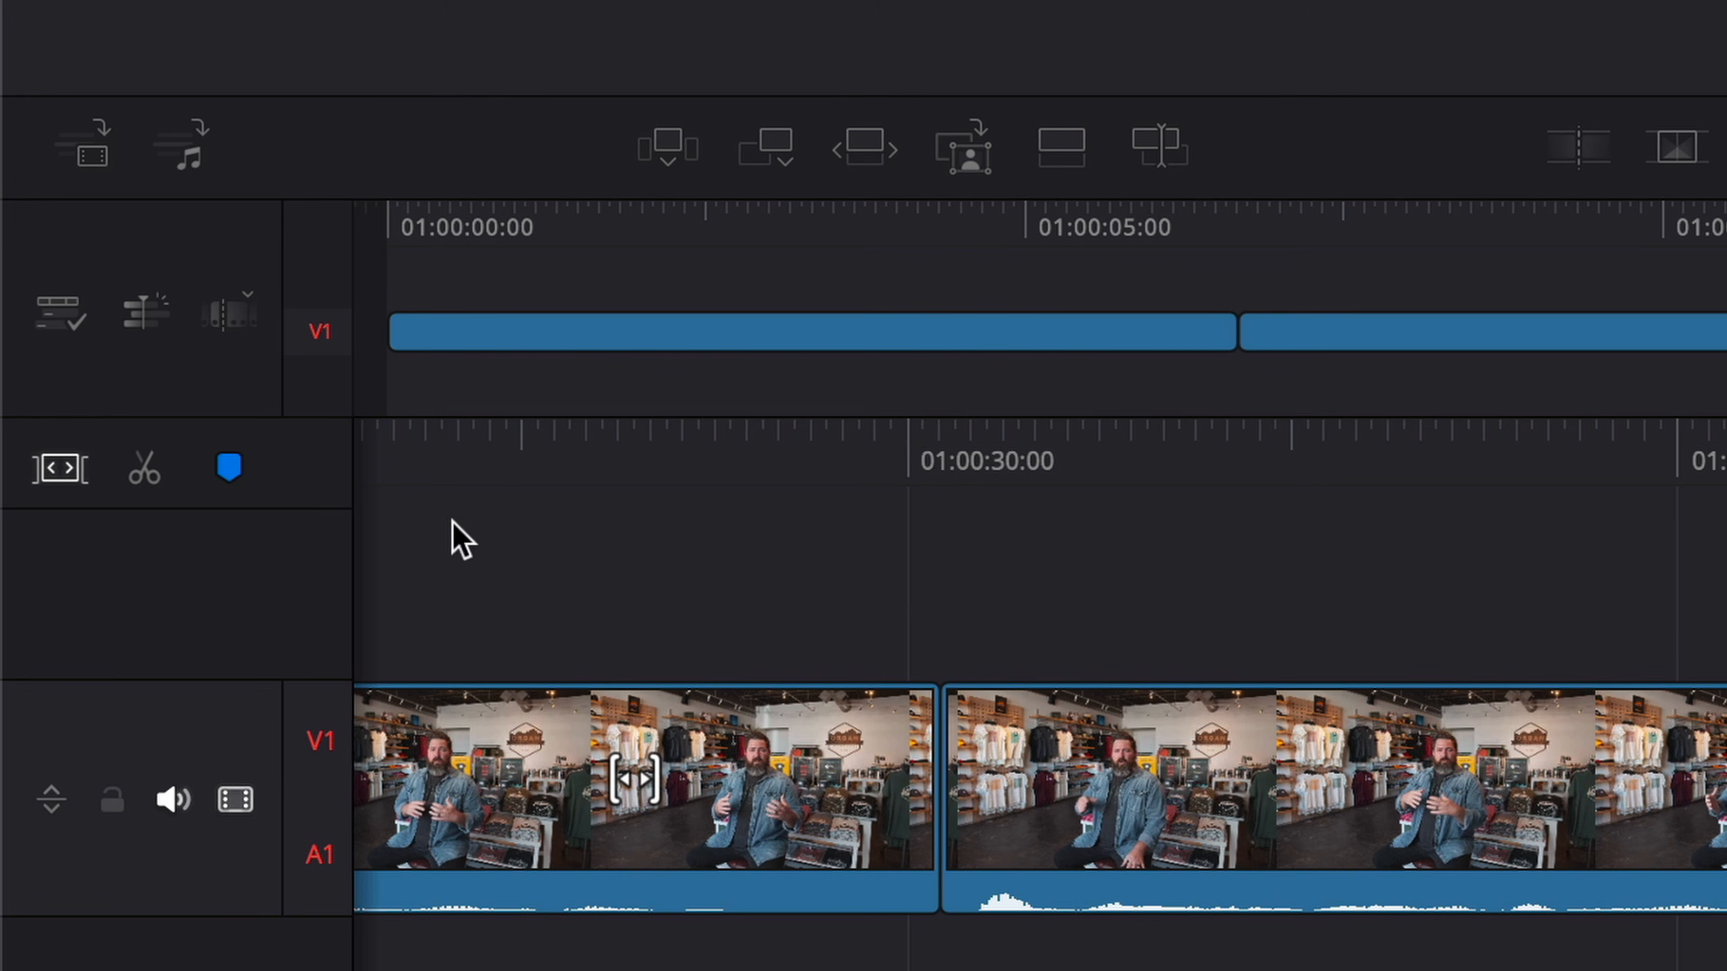
- Turn on Trim to Audio and fine-trim the cut between the first two interview clips against the audio waveform
click(52, 332)
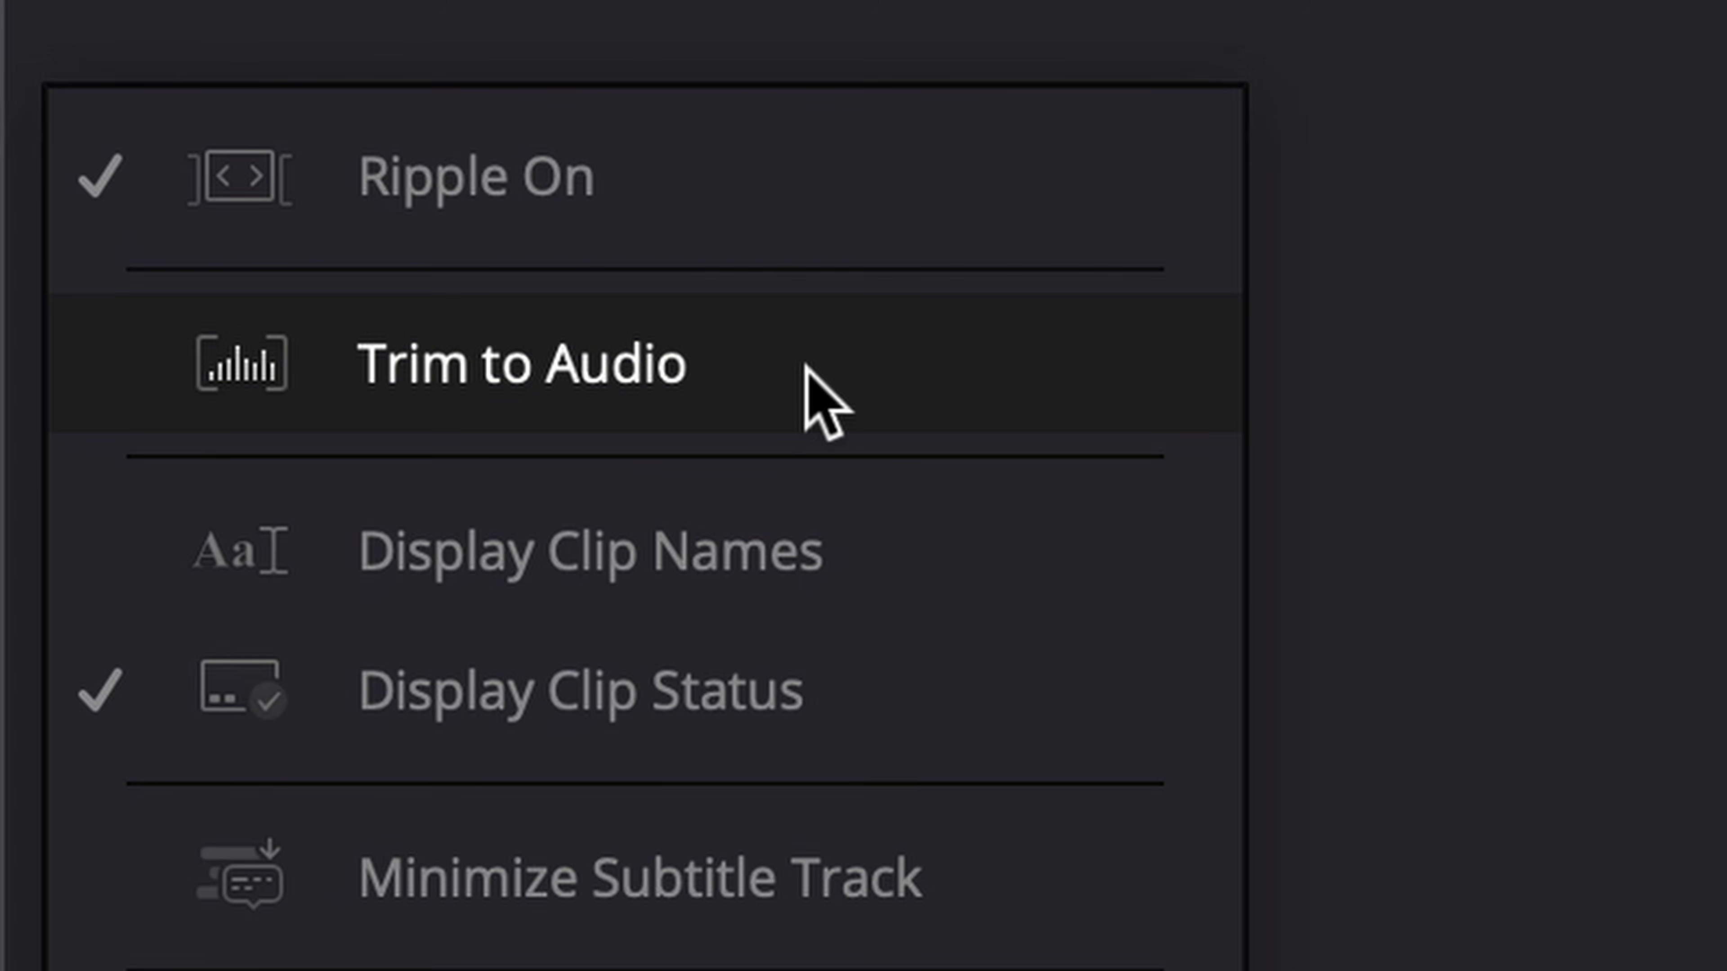
click(805, 367)
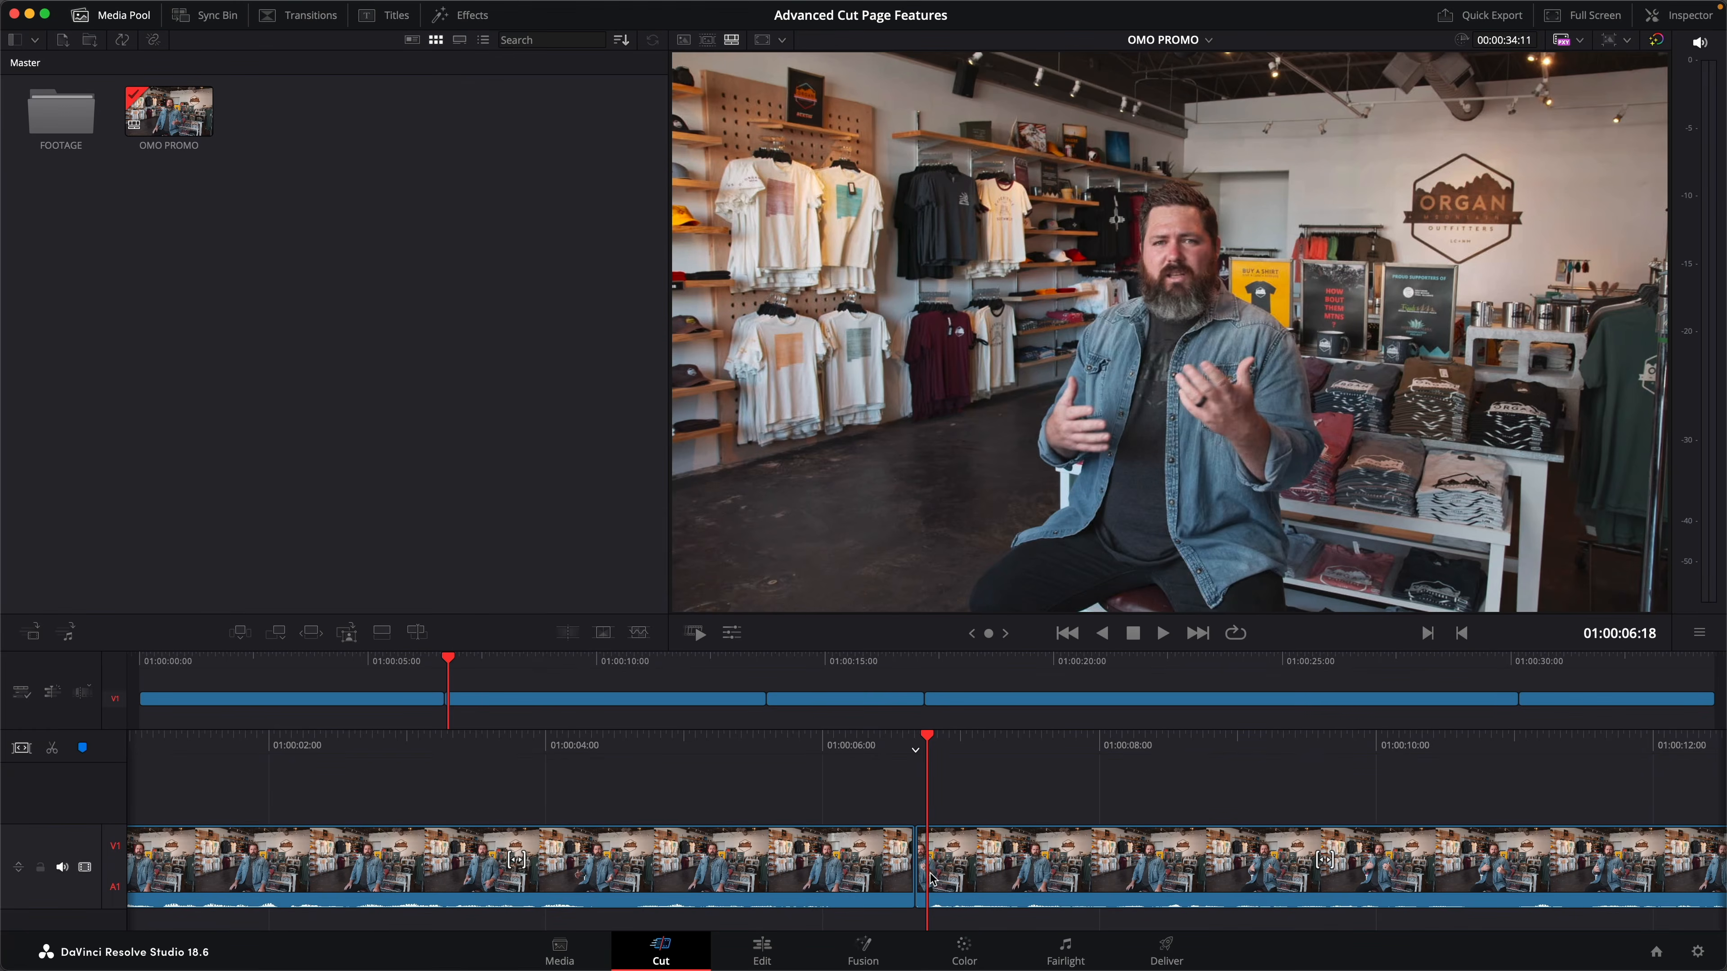
mouse_move(931, 879)
mouse_down()
mouse_move(890, 889)
mouse_move(923, 895)
mouse_up()
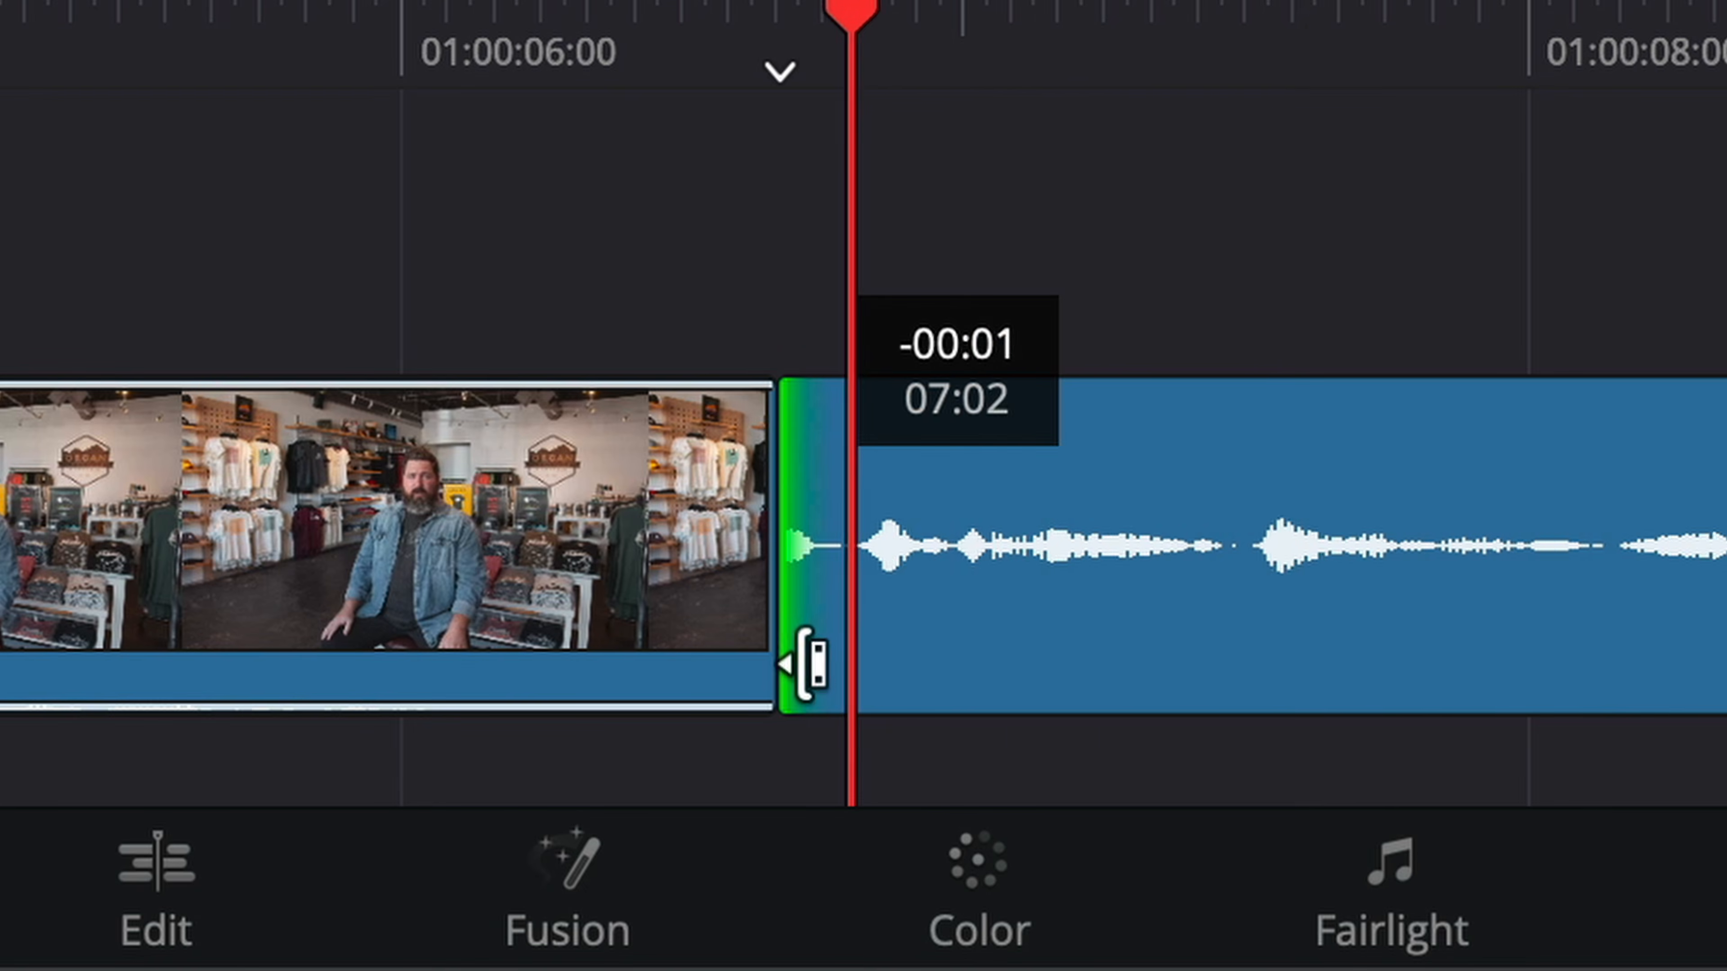
drag(805, 663, 711, 647)
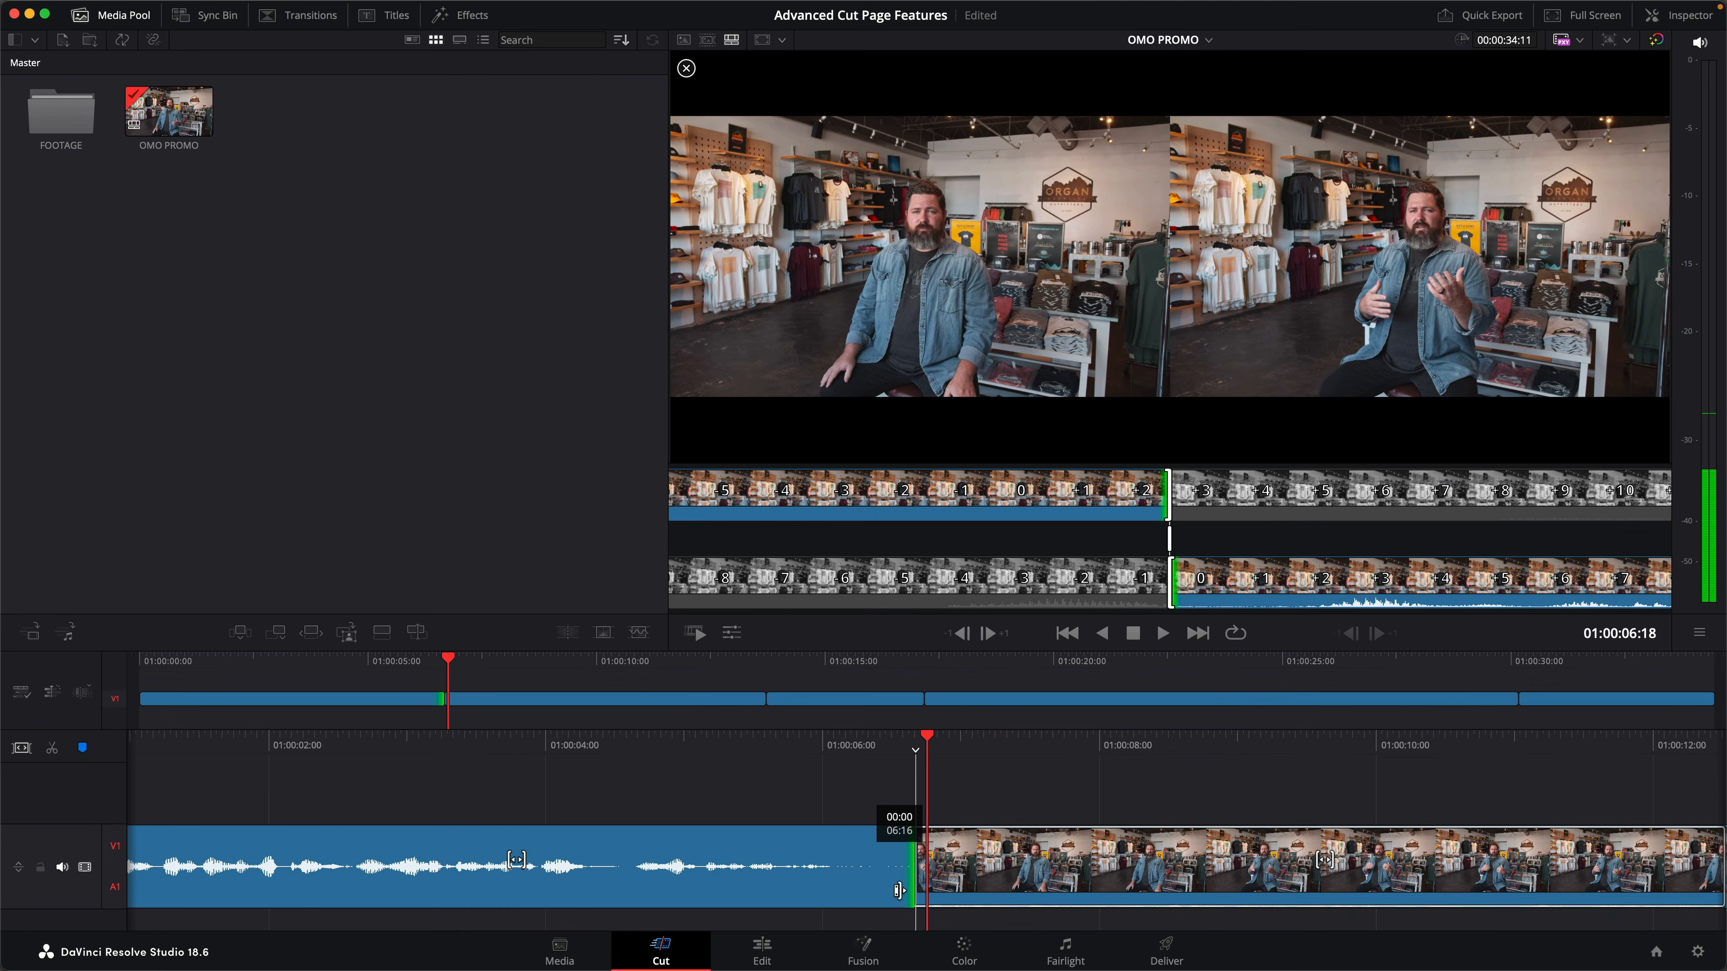
drag(896, 890, 900, 897)
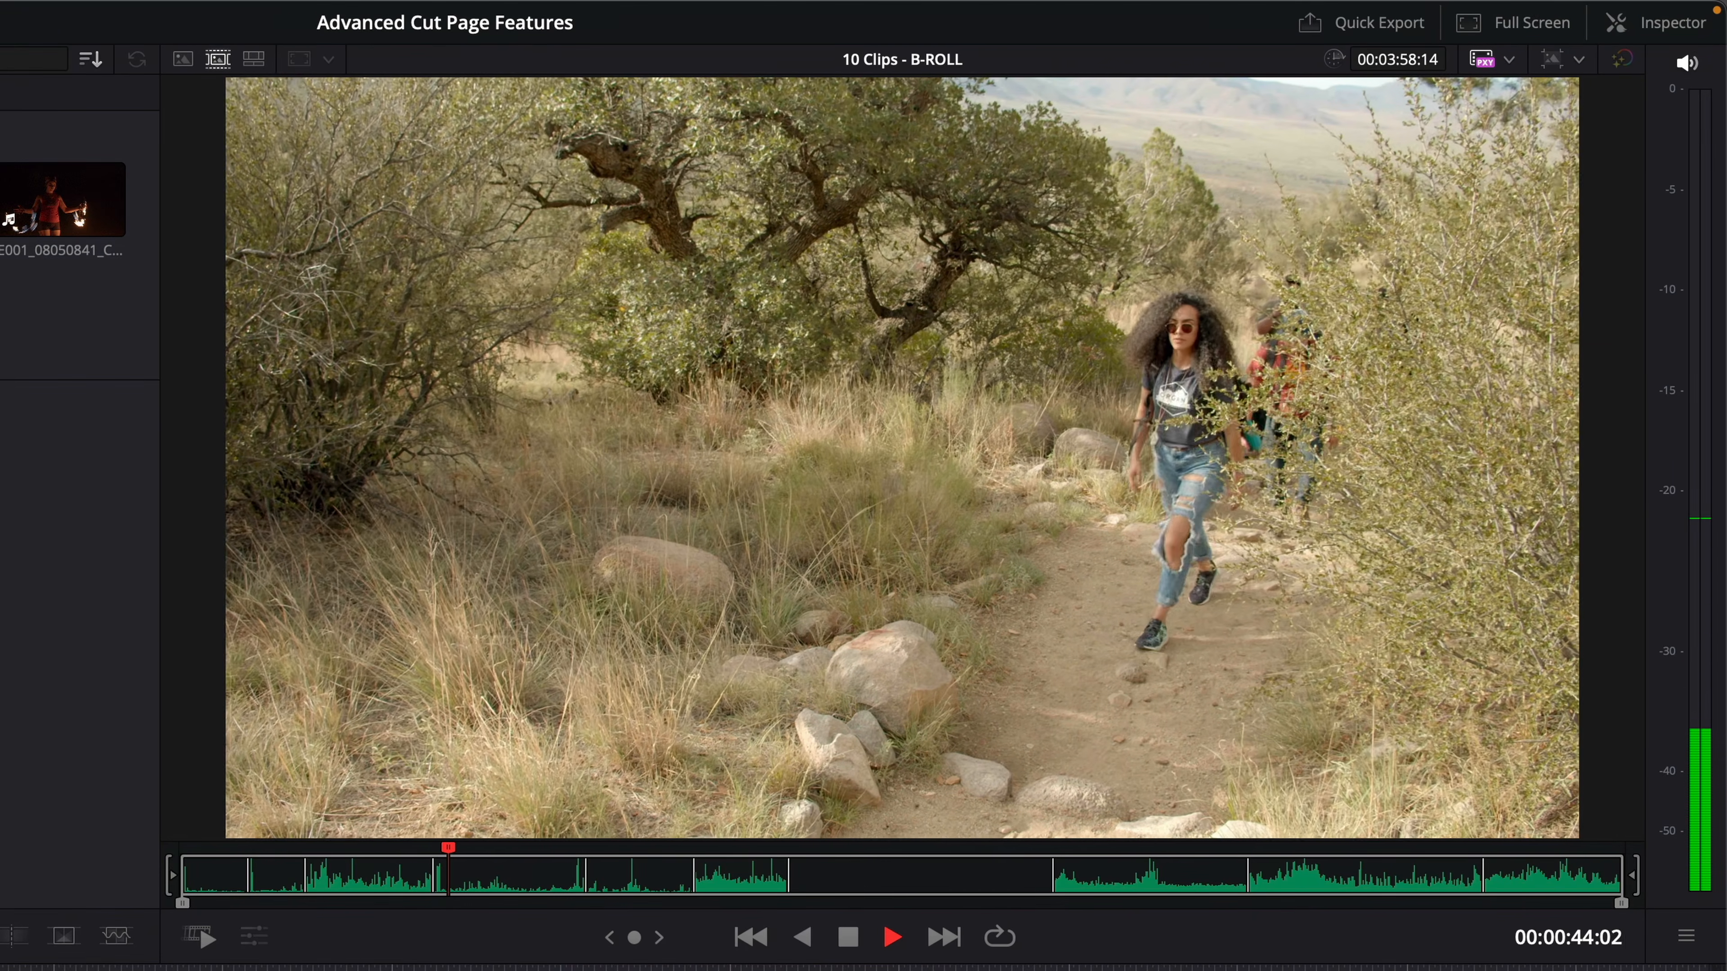
- Mark a 3-second range in hiking clip E001_08020510 and place it on the track above, at the start of the second interview clip
key(space)
key(i)
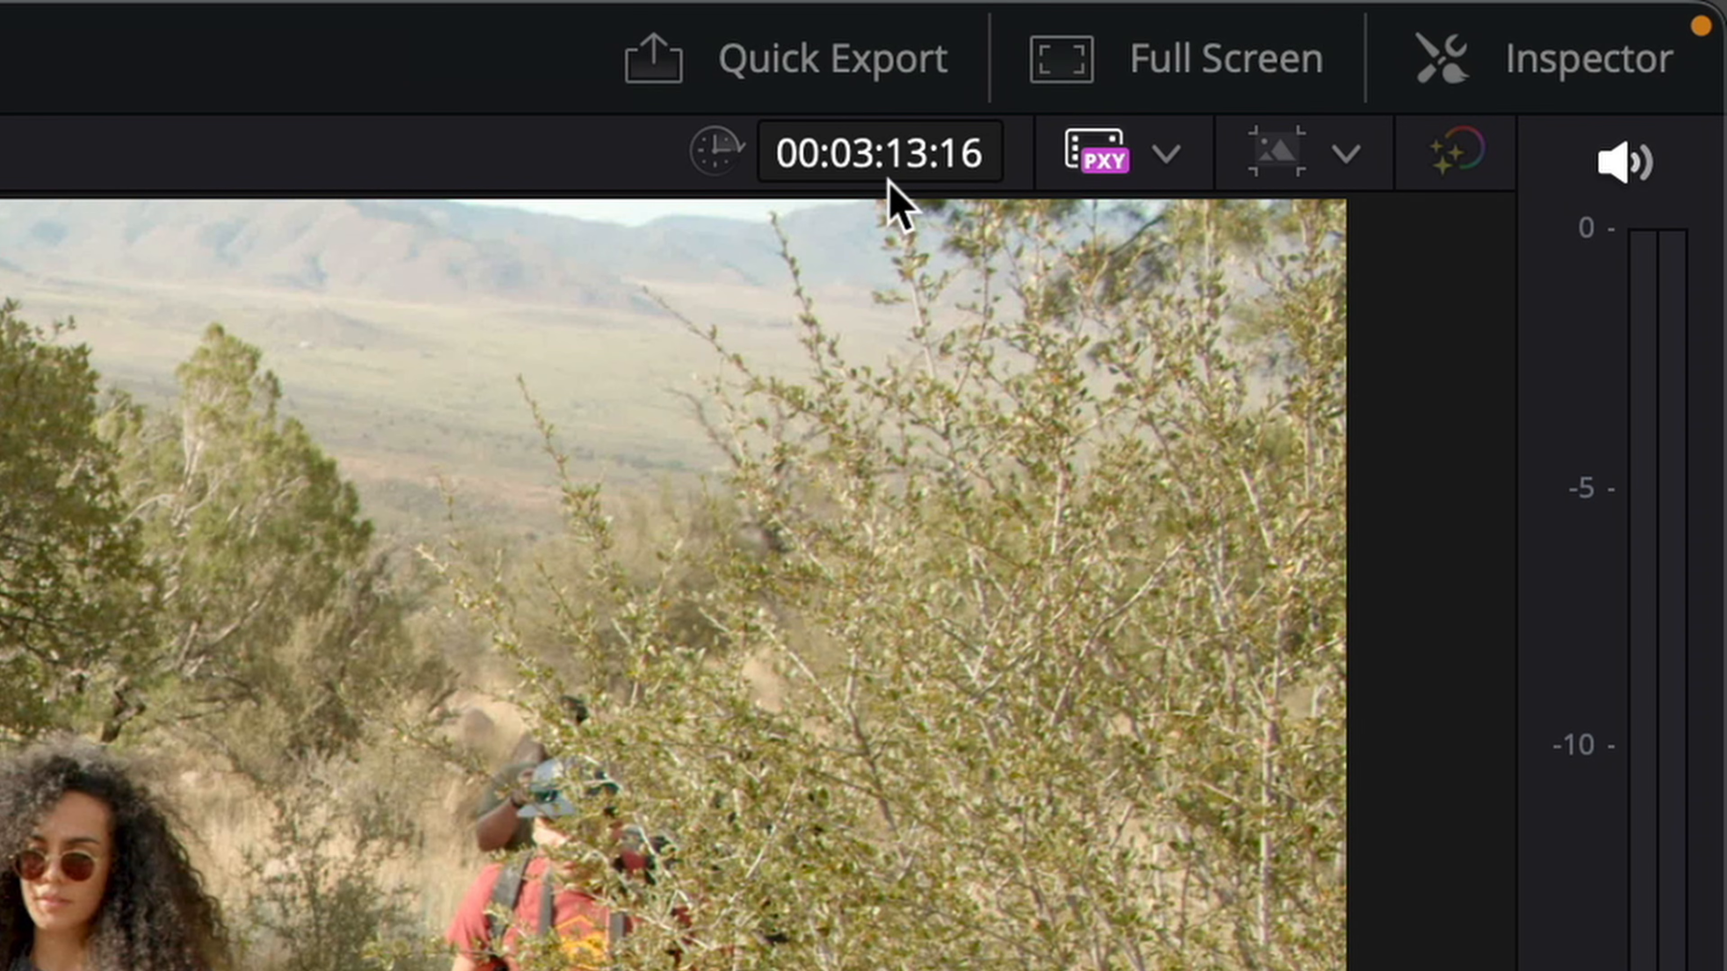
click(892, 168)
text(3)
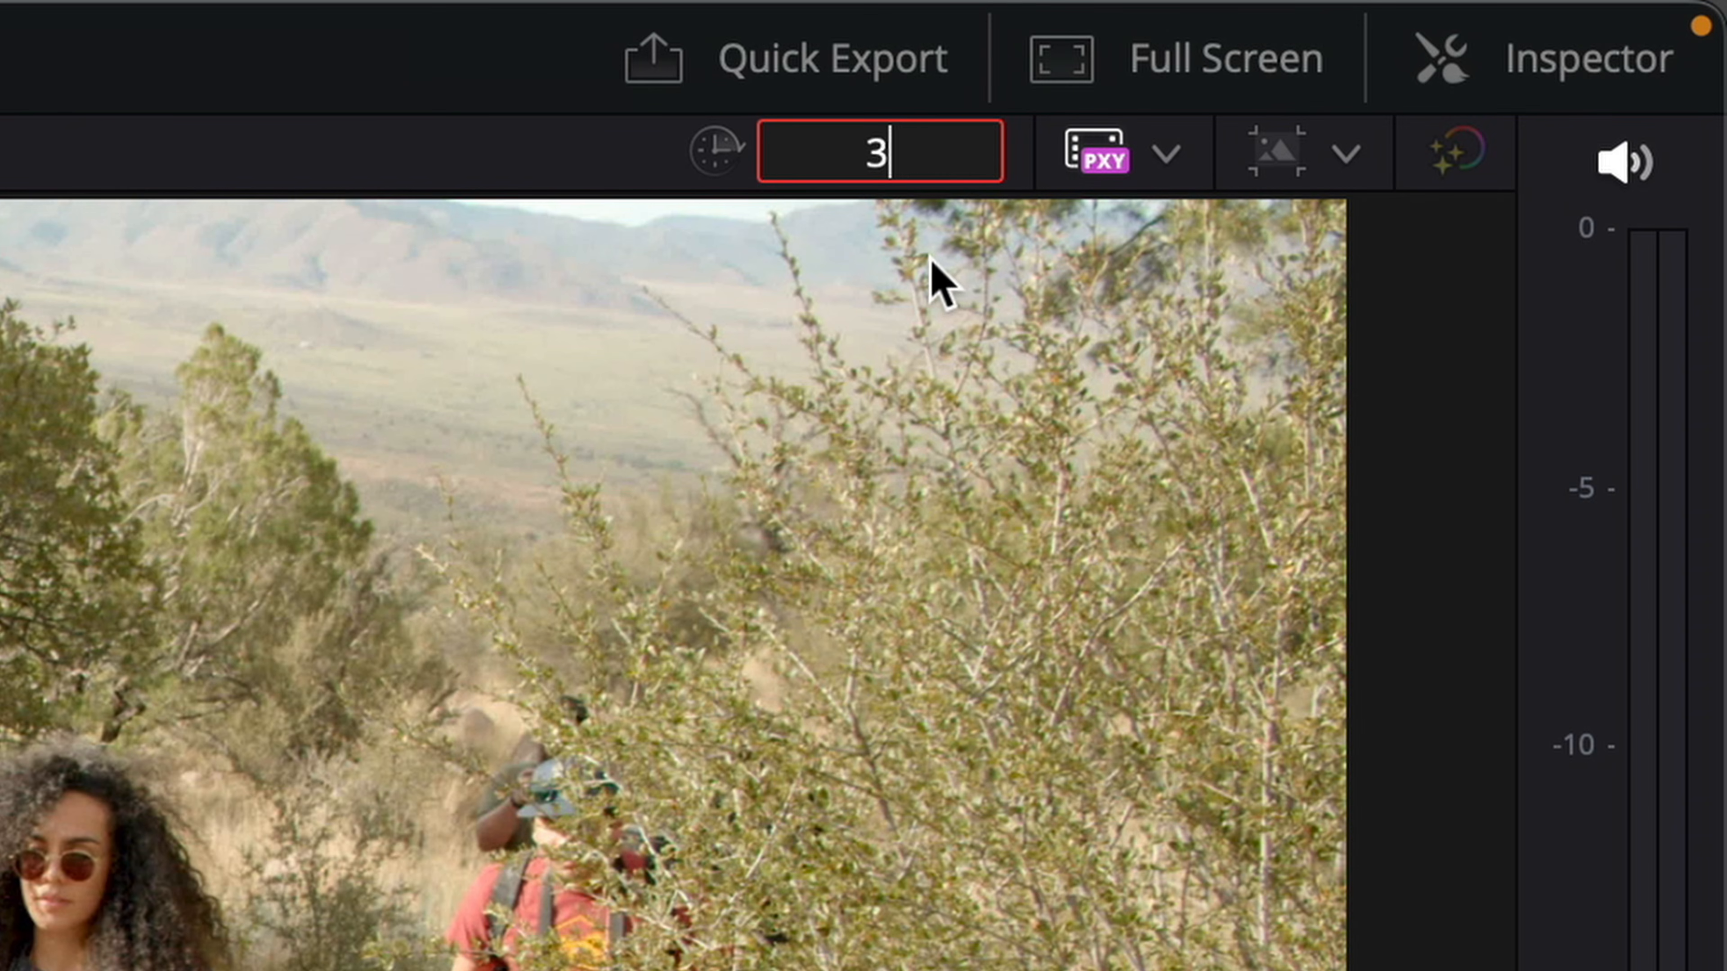
text(0)
text(0)
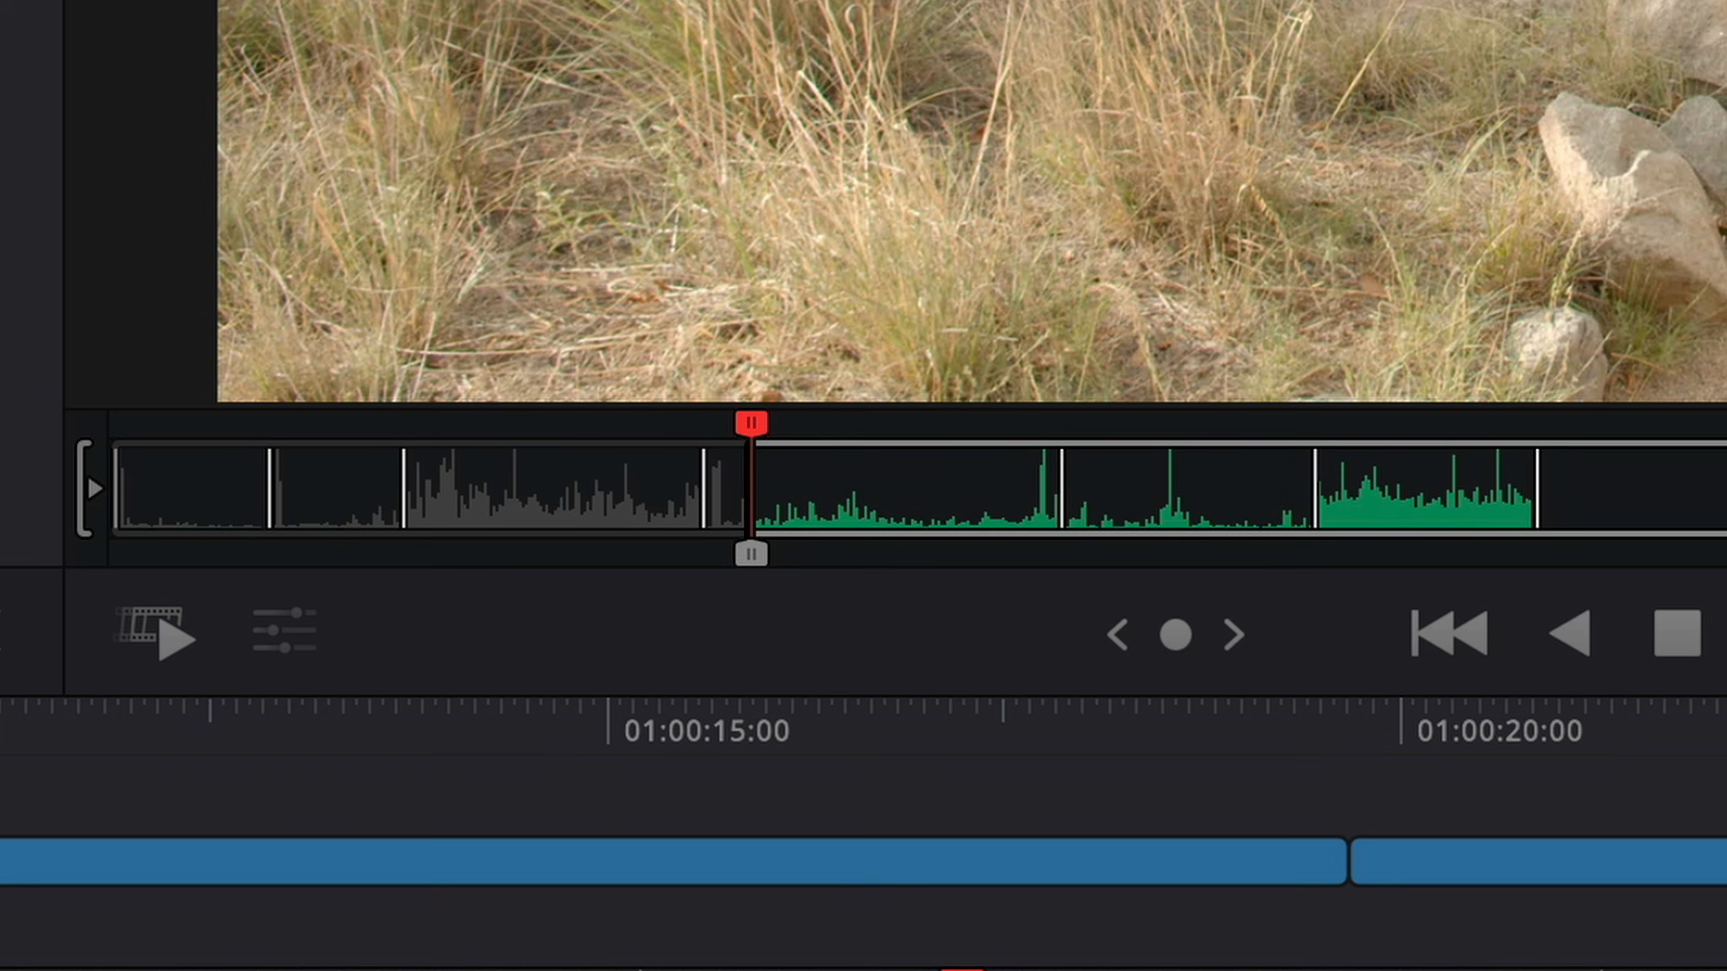
key(Return)
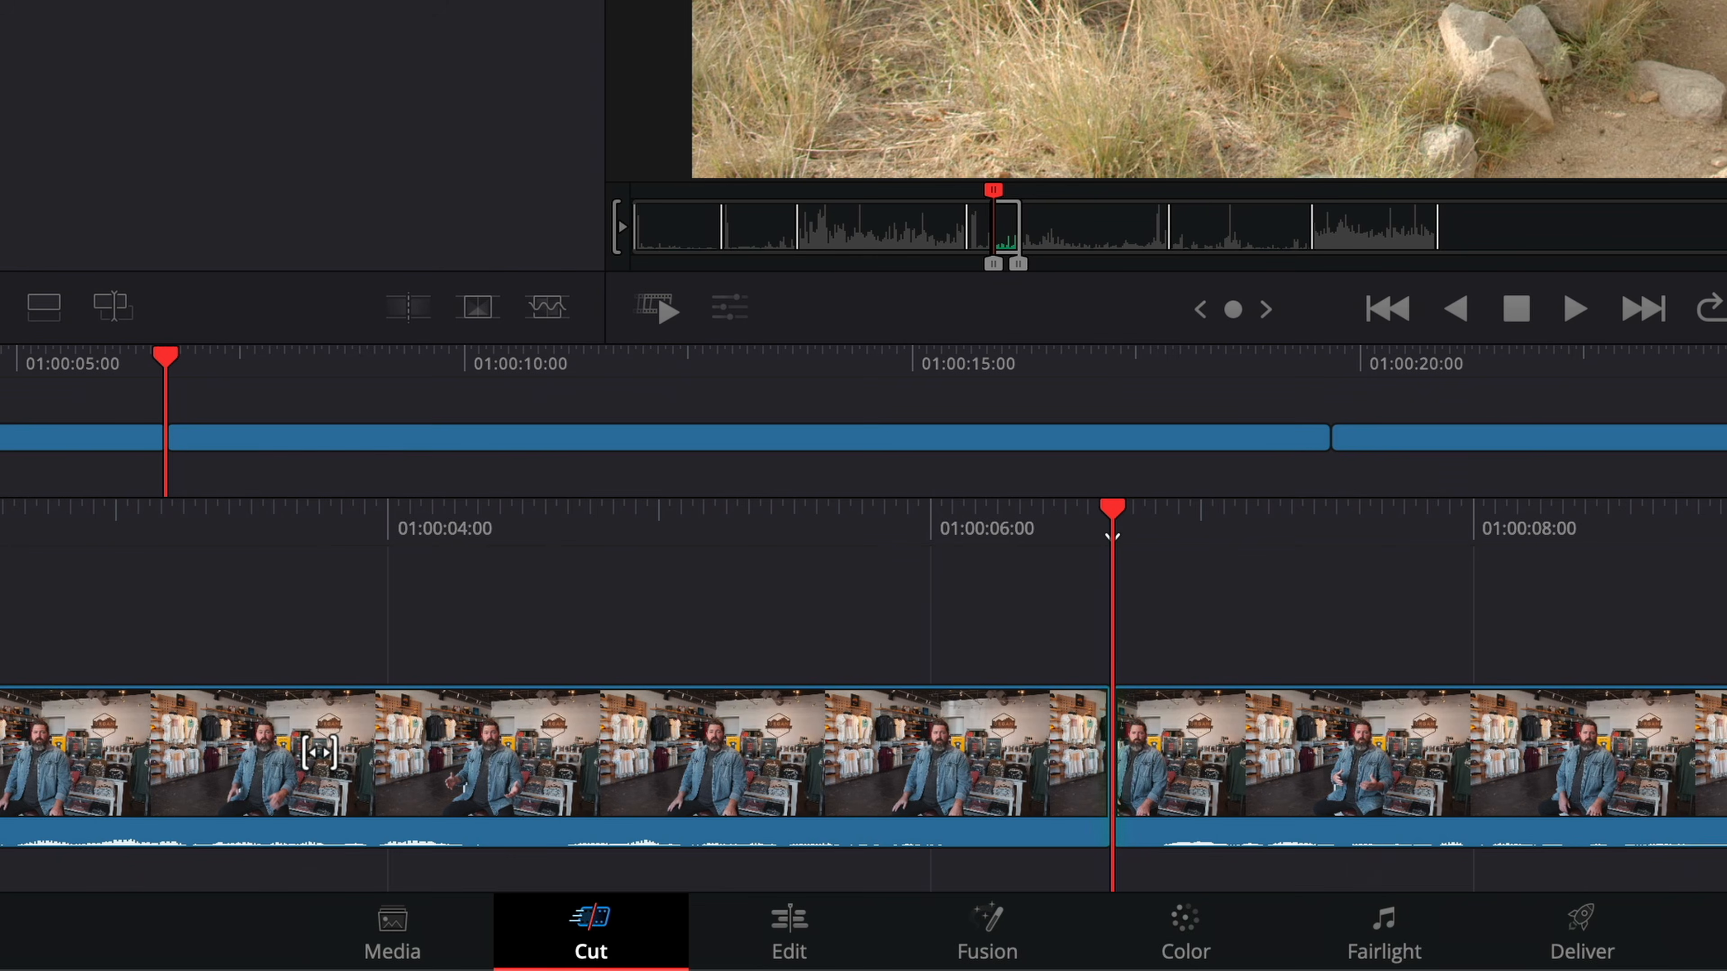
key(F12)
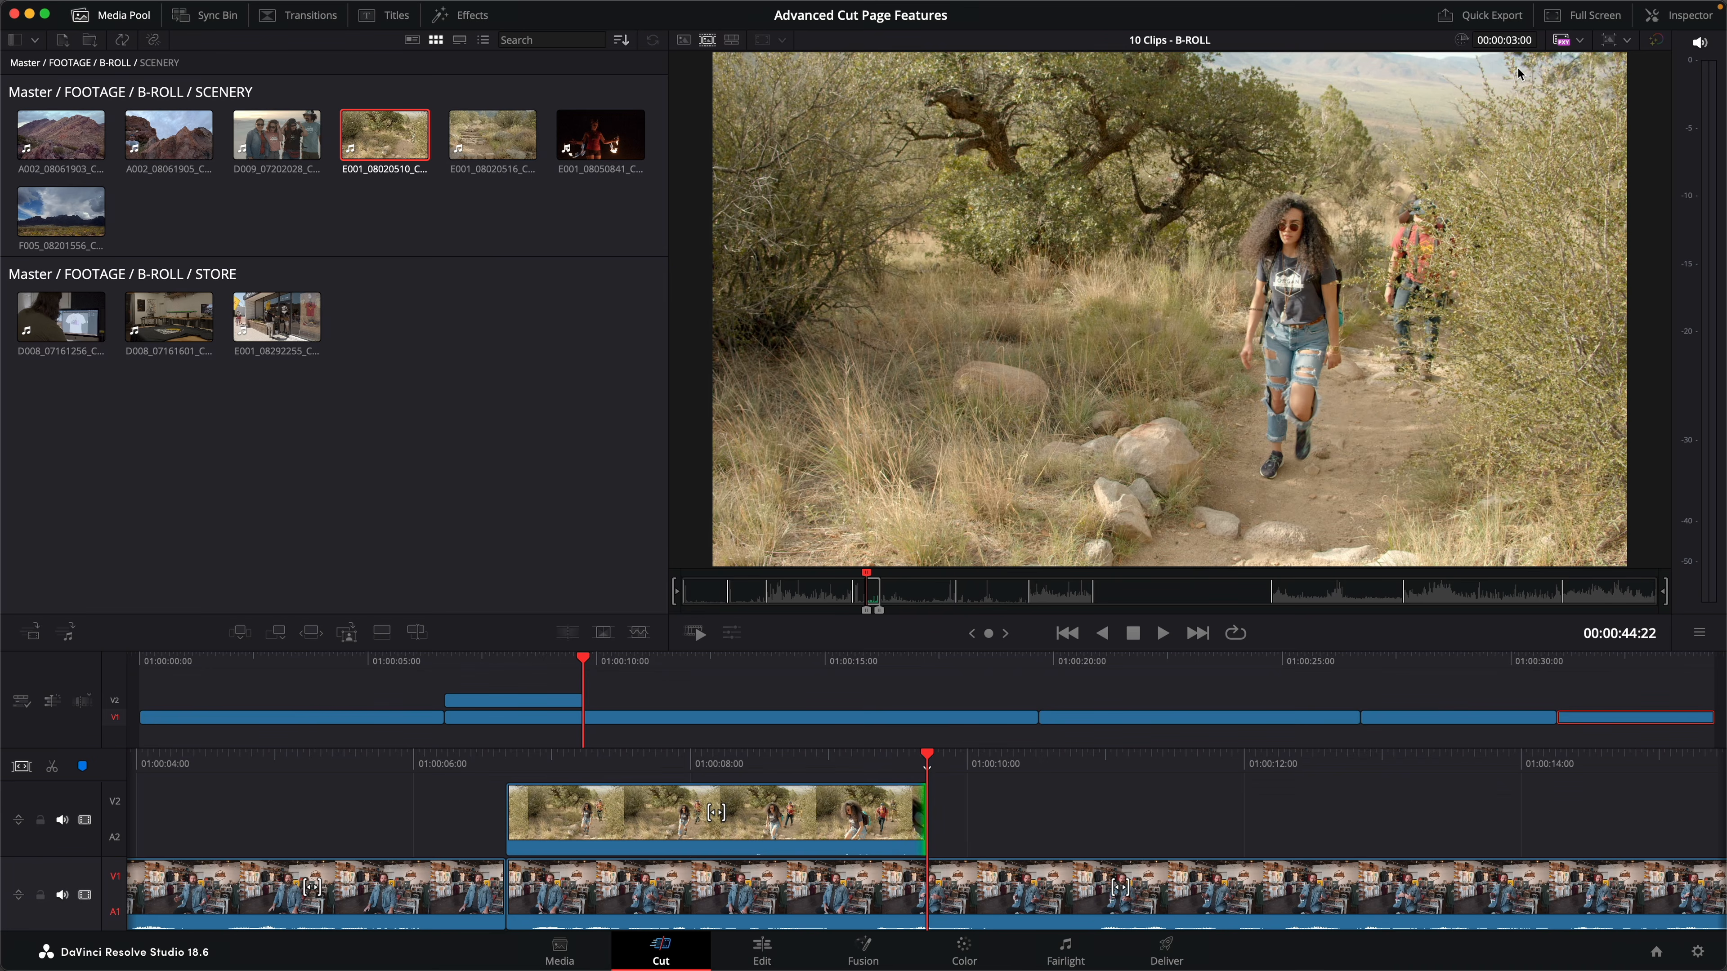
- Mark a 3-second range in hiking clip E001_08020516 and place it on V2 directly after the first B-roll clip
key(Down)
drag(958, 574, 985, 574)
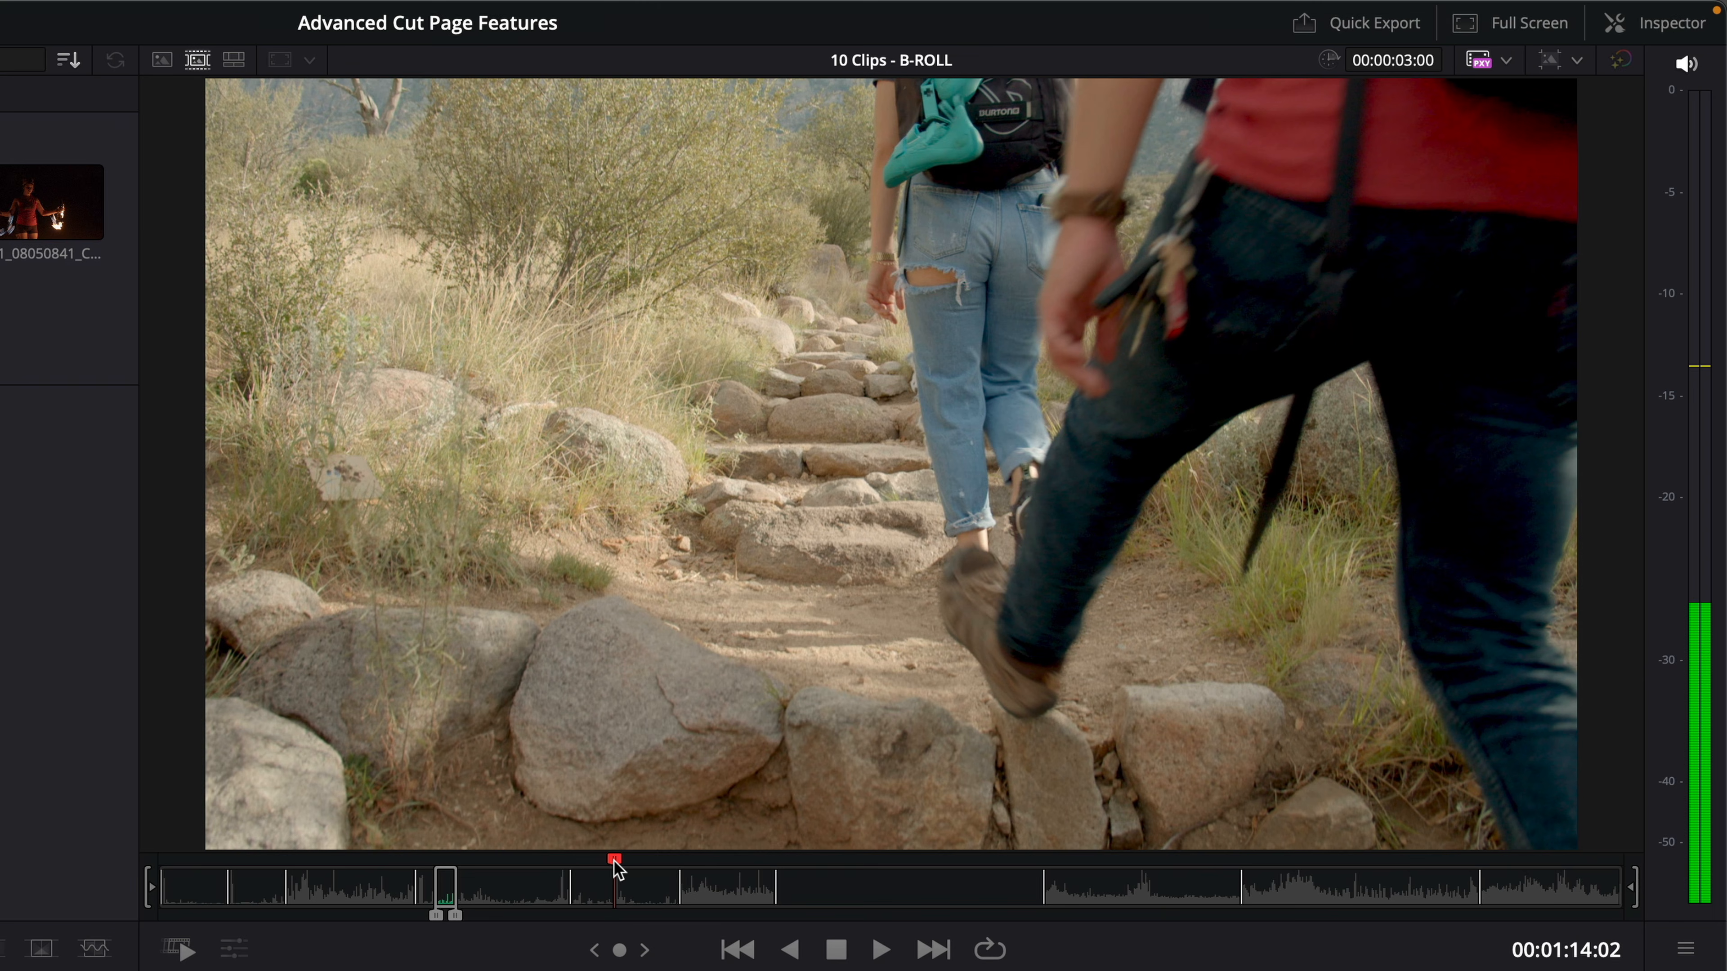
key(i)
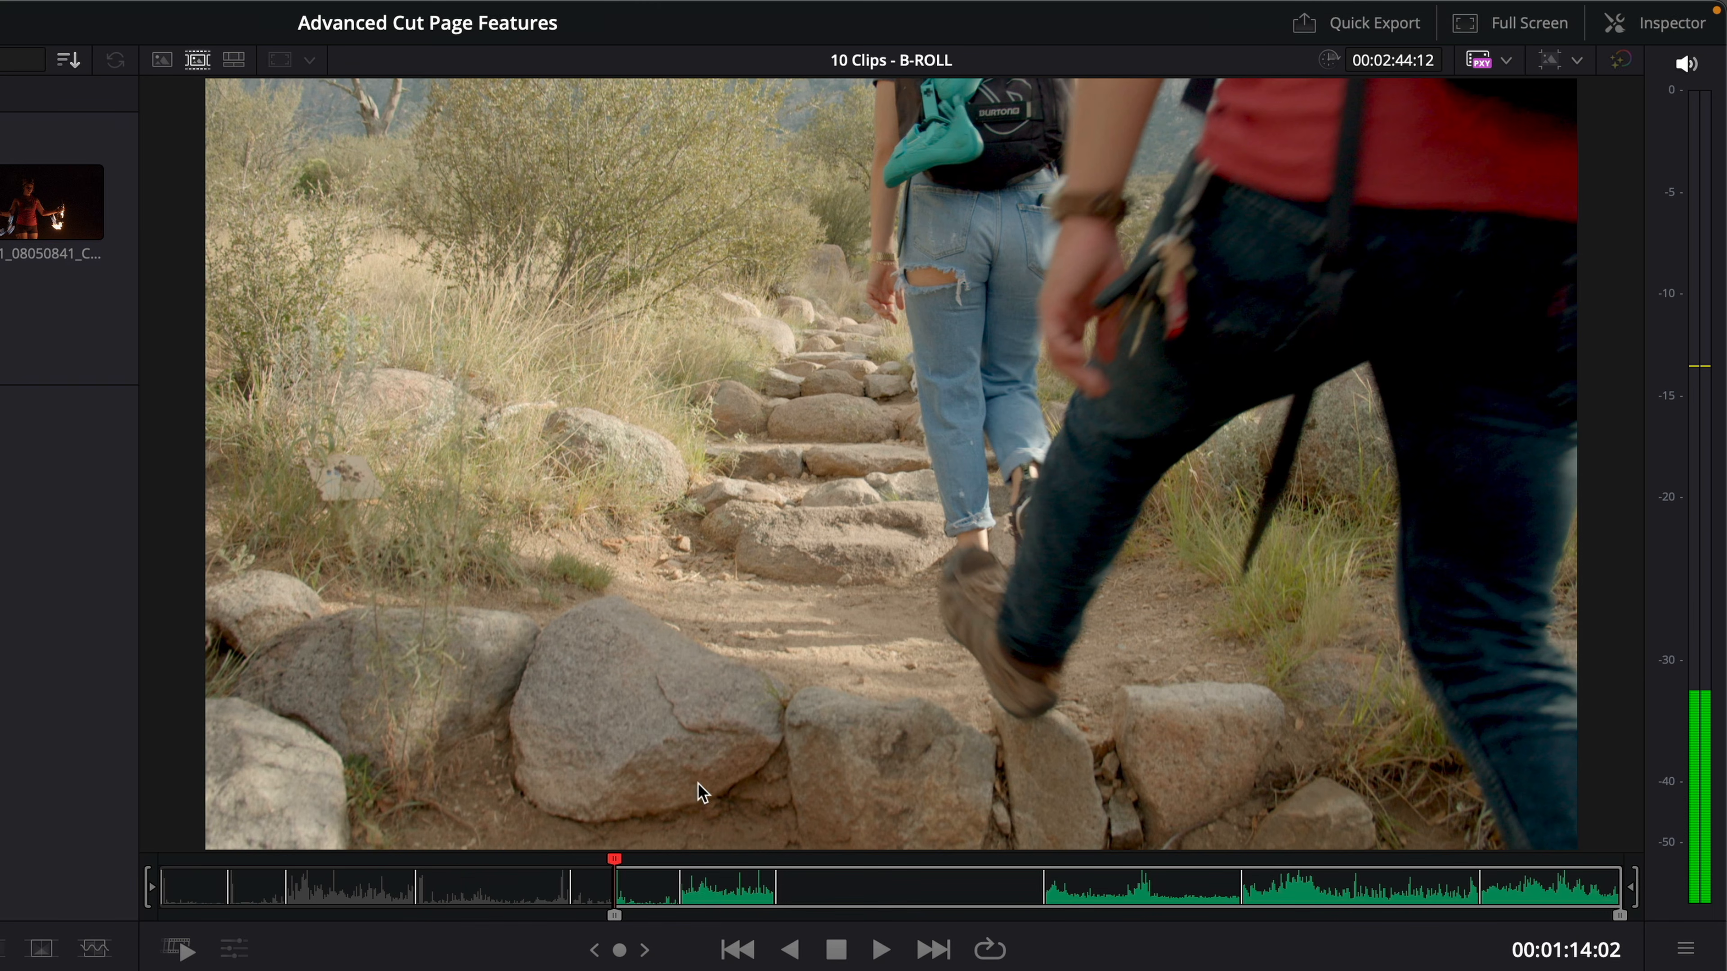
click(1418, 68)
text(300)
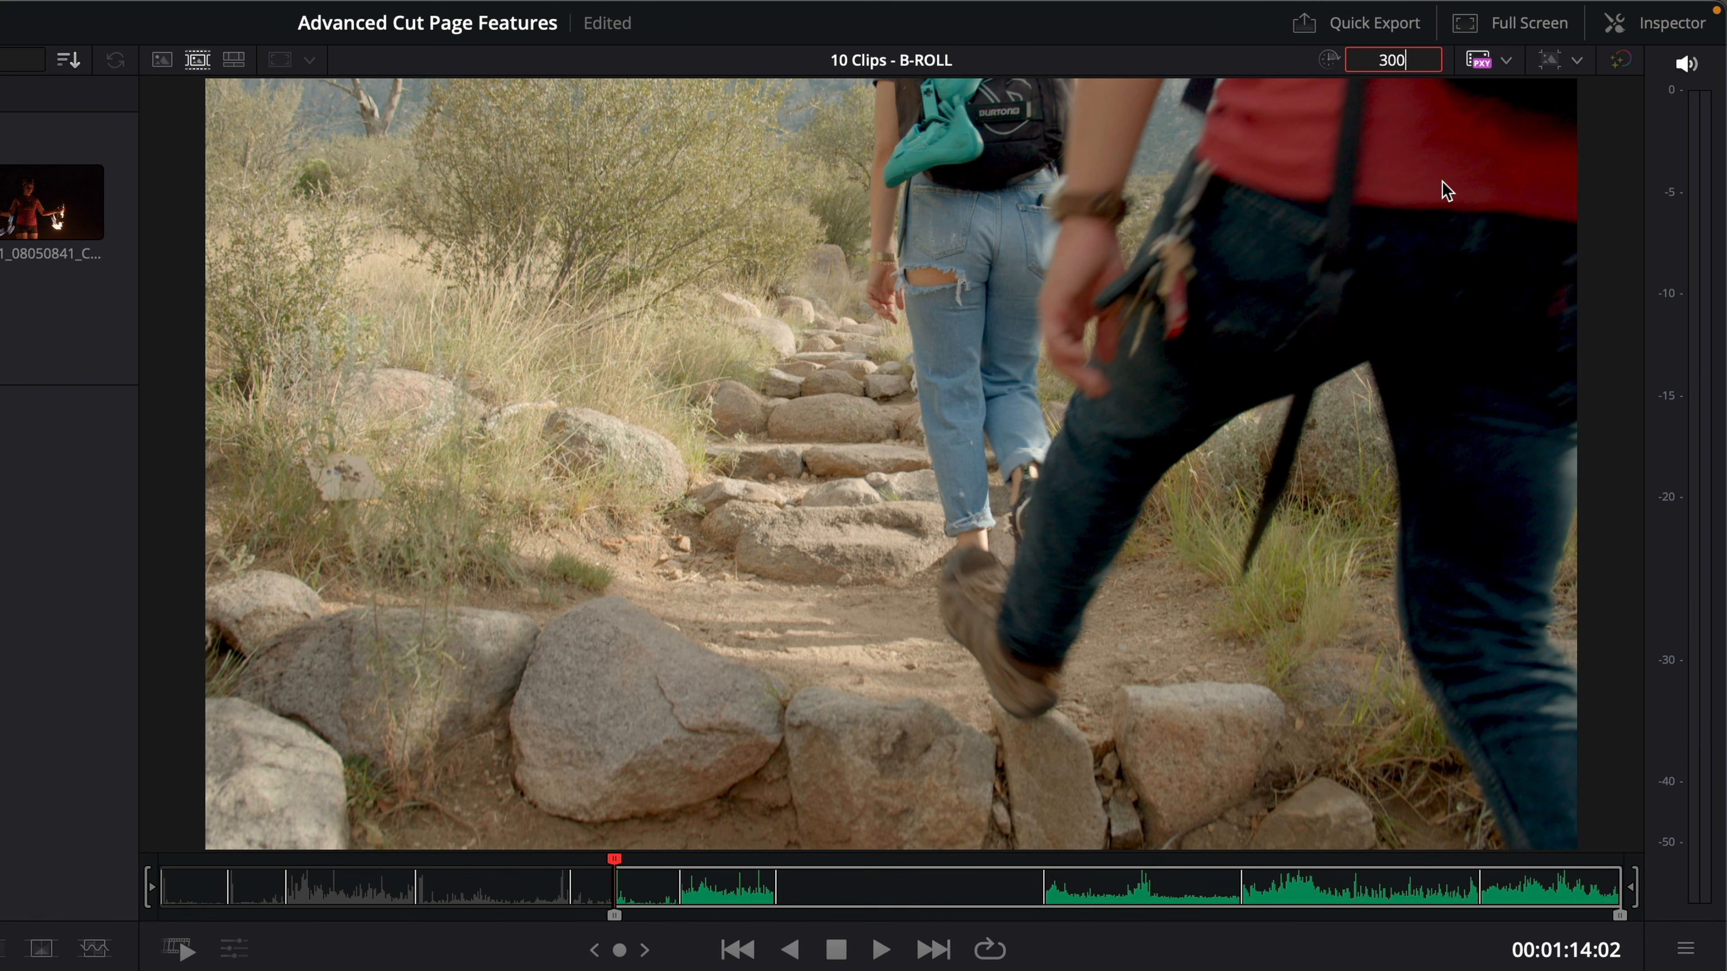
key(Return)
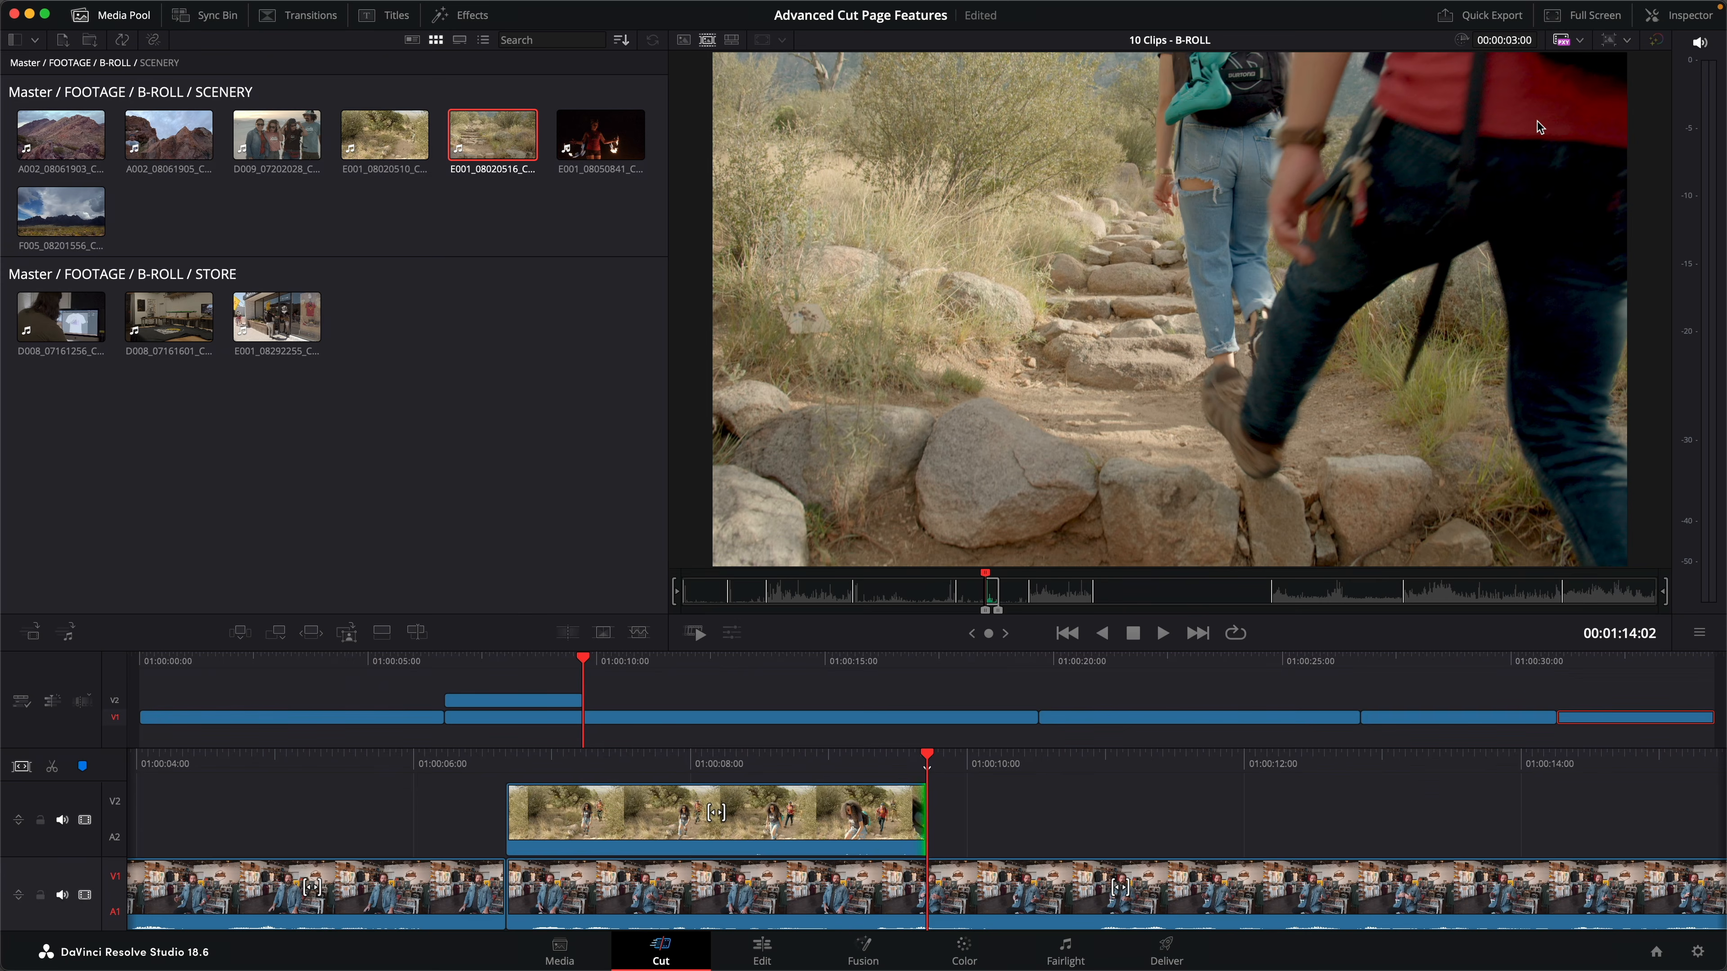
key(F12)
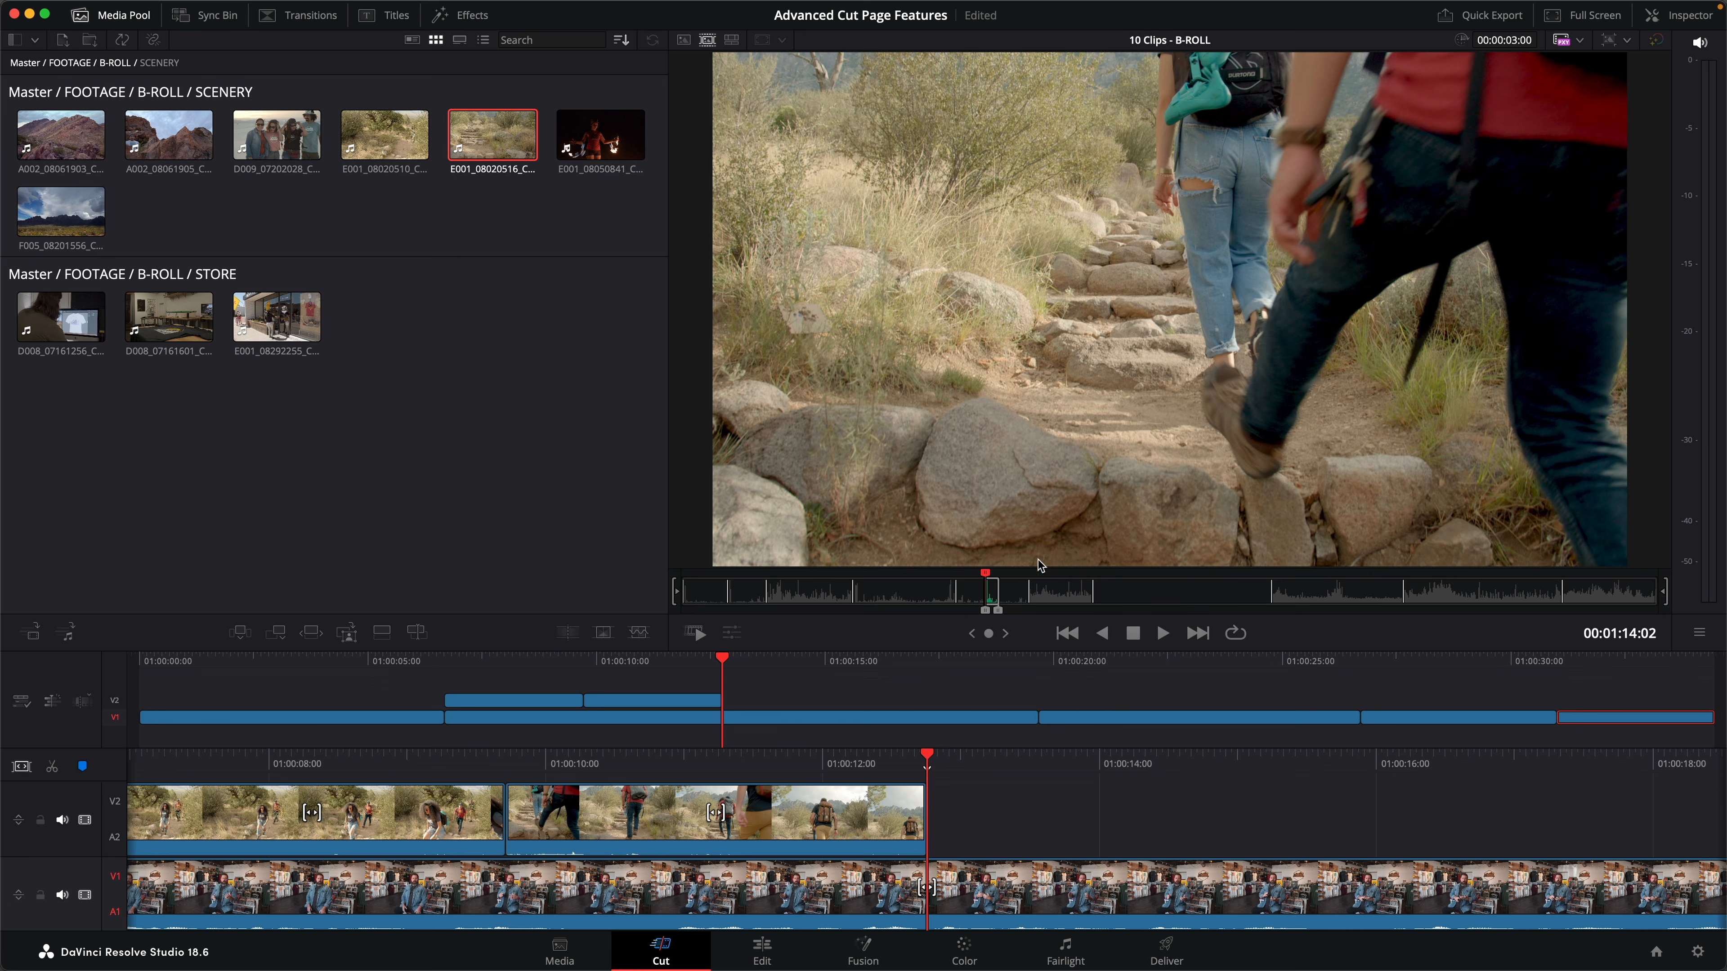
- Mark a 2-second range in the group shot D009_07202028 and place it on V2 directly after the second hiking clip
drag(983, 589, 794, 605)
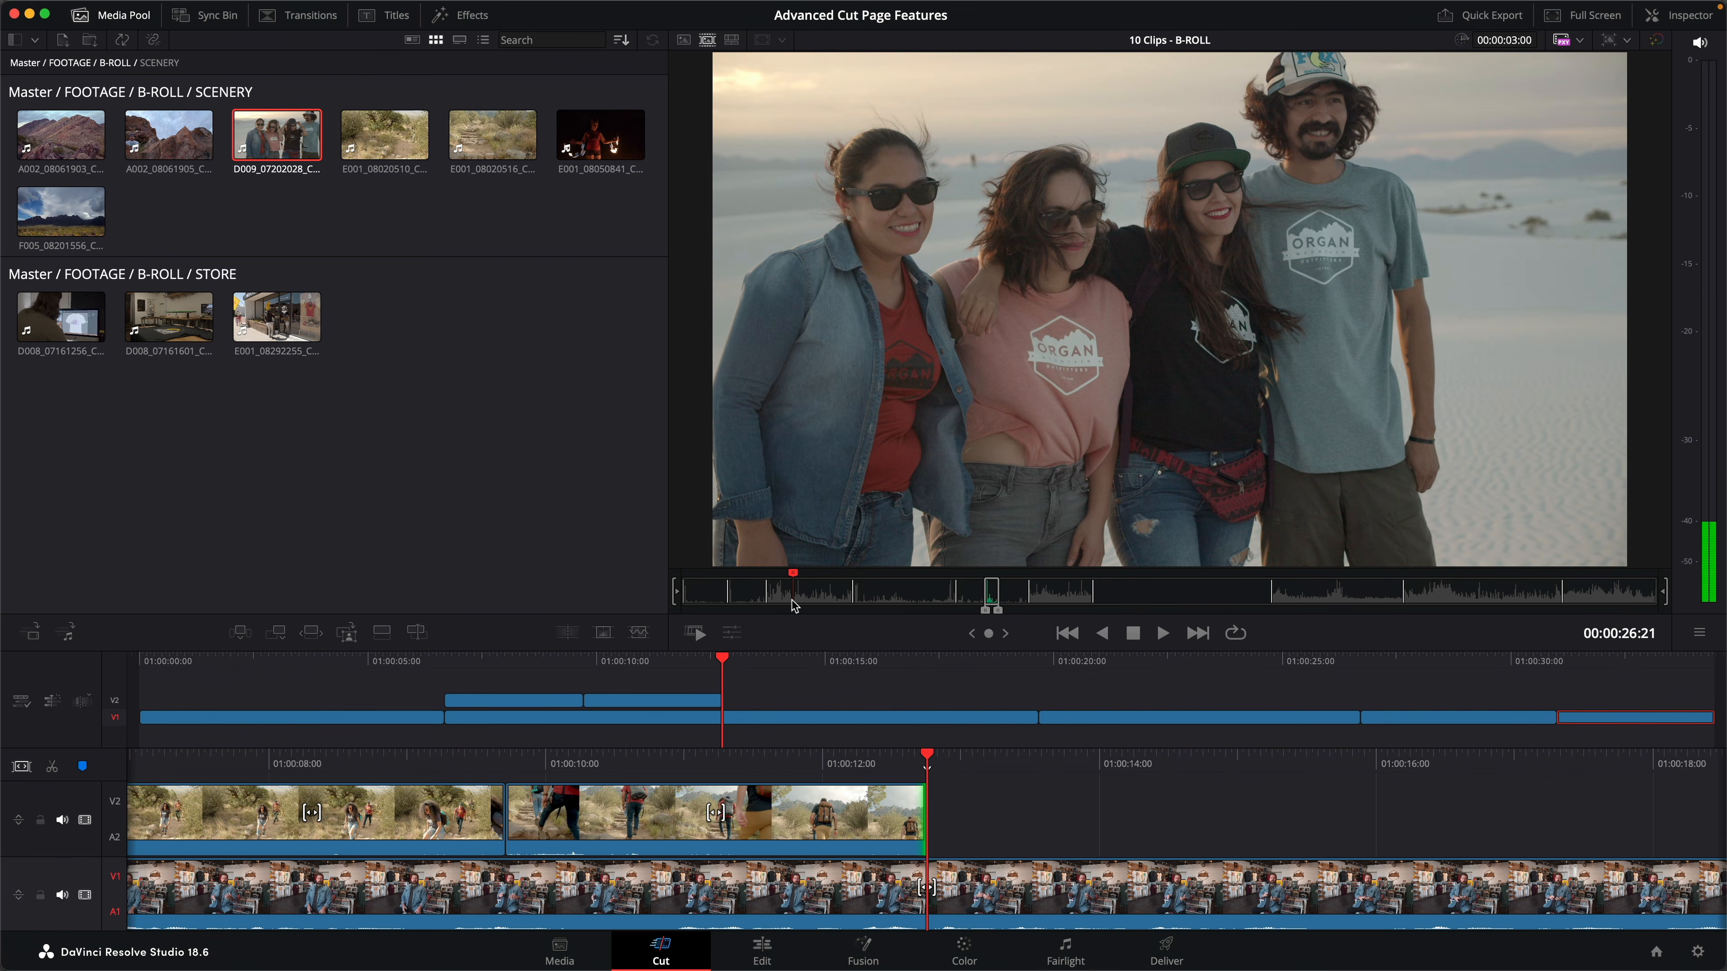
key(i)
click(1516, 41)
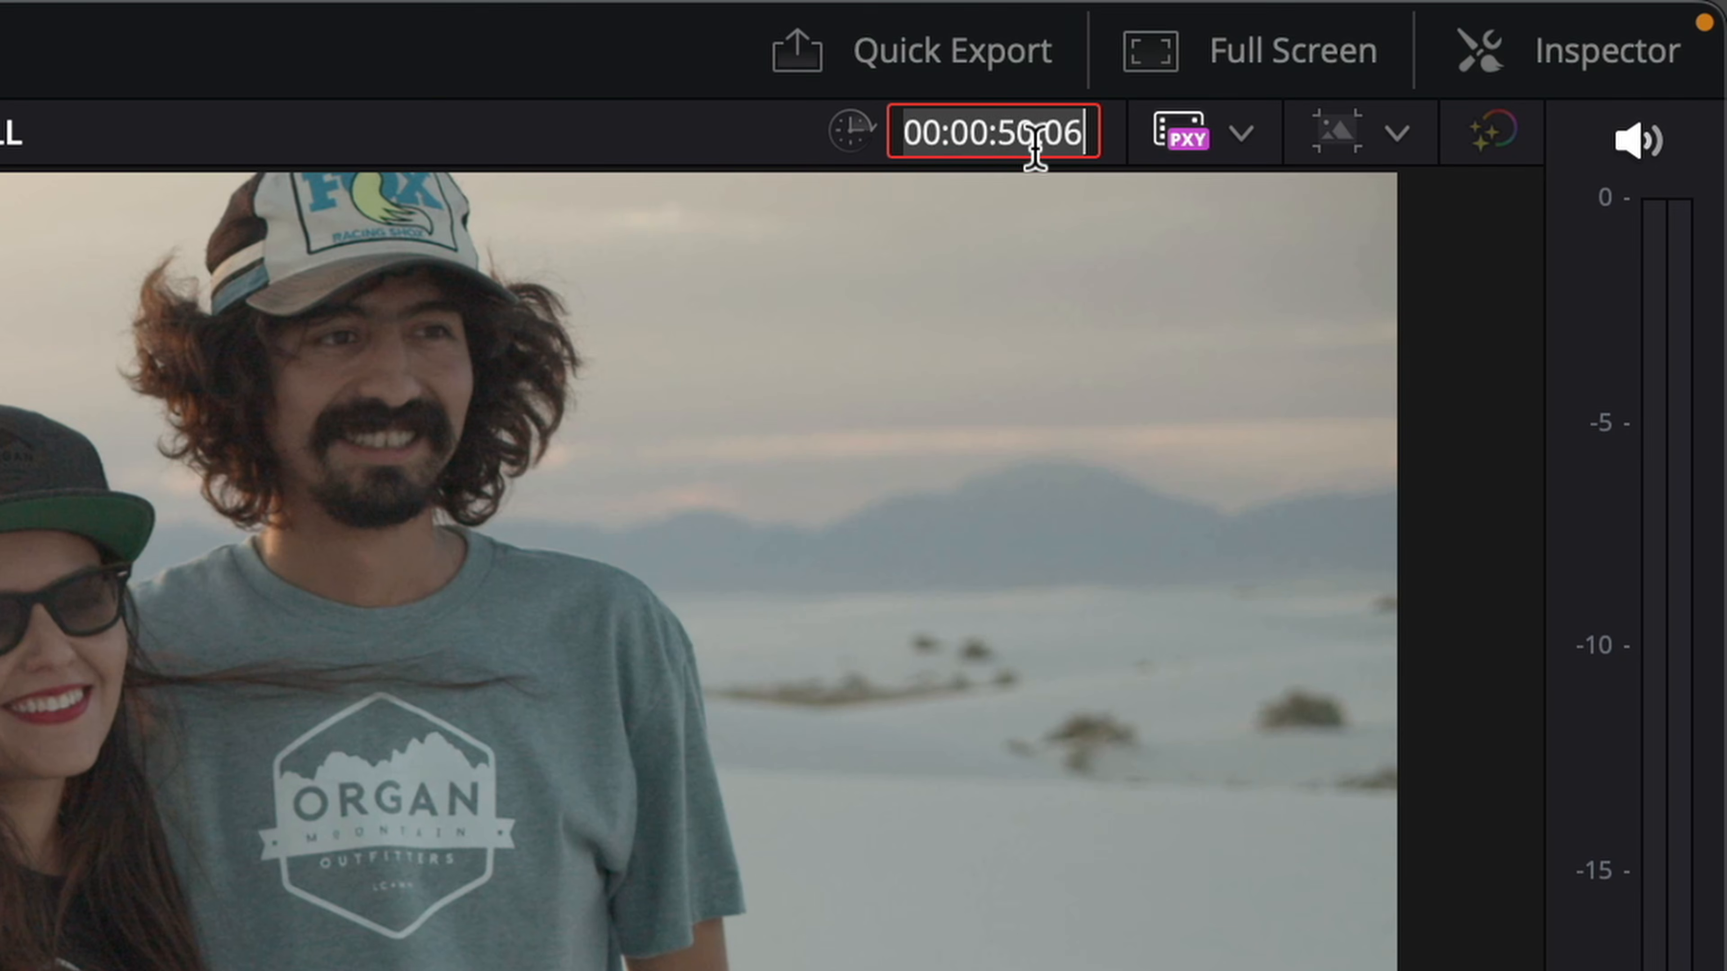
text(200)
key(Return)
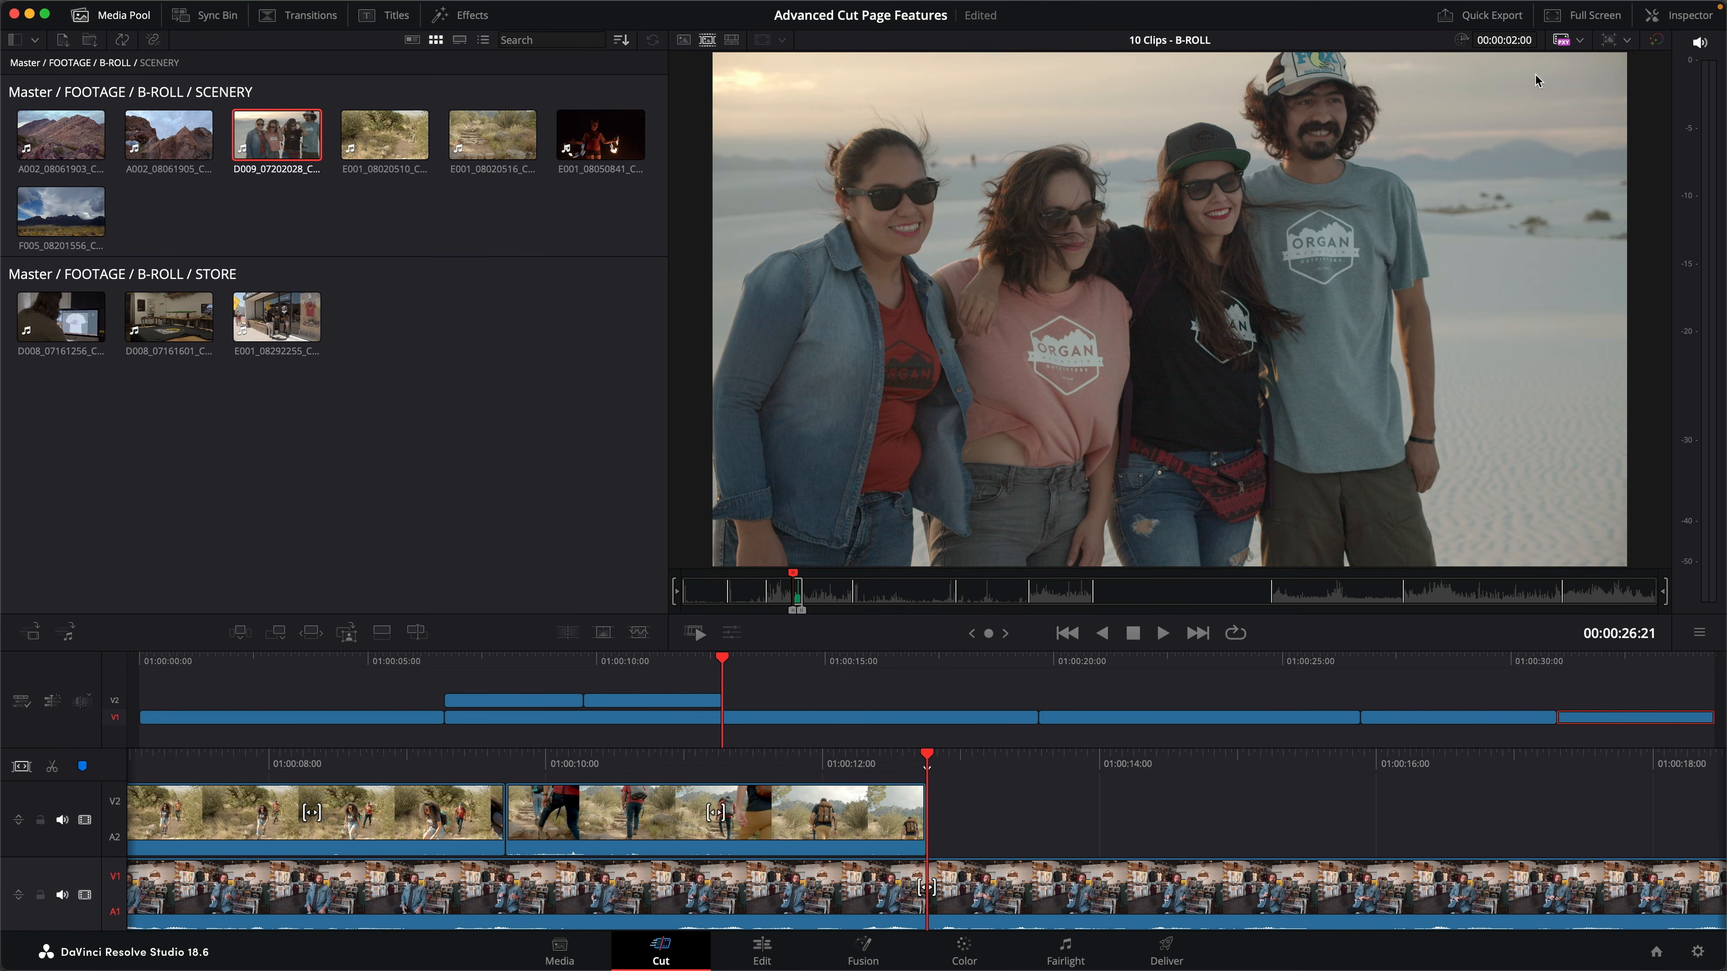
key(F12)
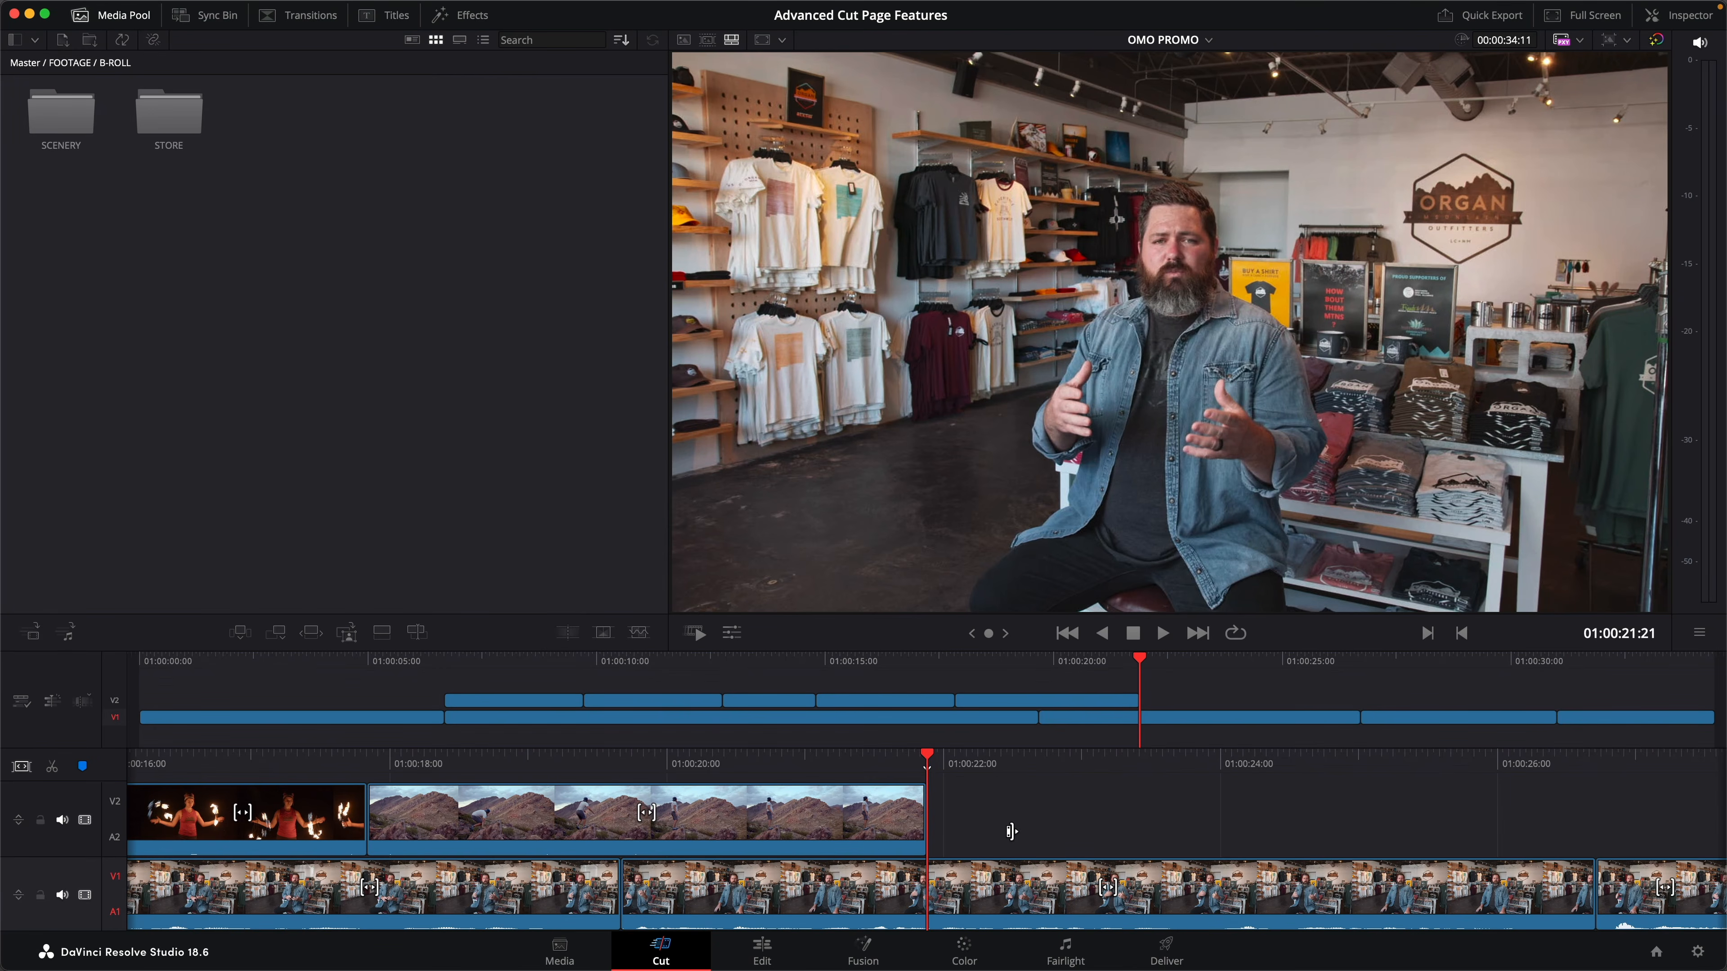
- Roll the cut between the two hiking clips on V2 slightly earlier and slip the footage inside both clips
click(585, 664)
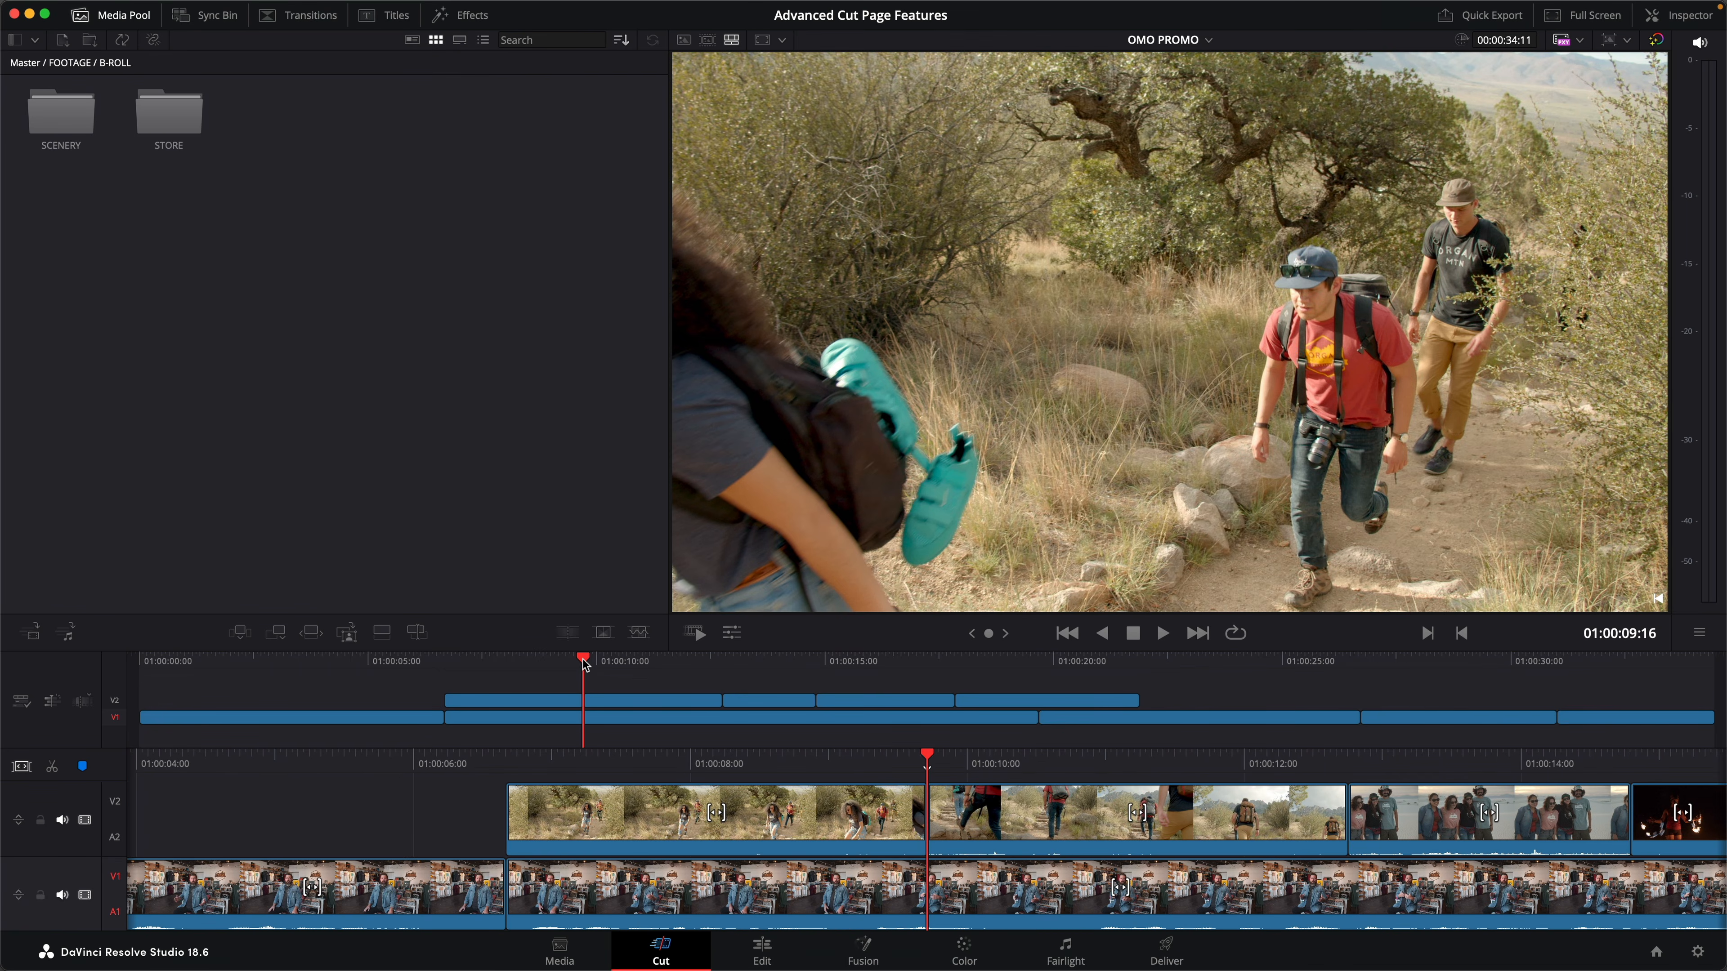
mouse_move(928, 819)
mouse_down()
mouse_move(879, 820)
mouse_move(979, 823)
mouse_move(907, 825)
mouse_up()
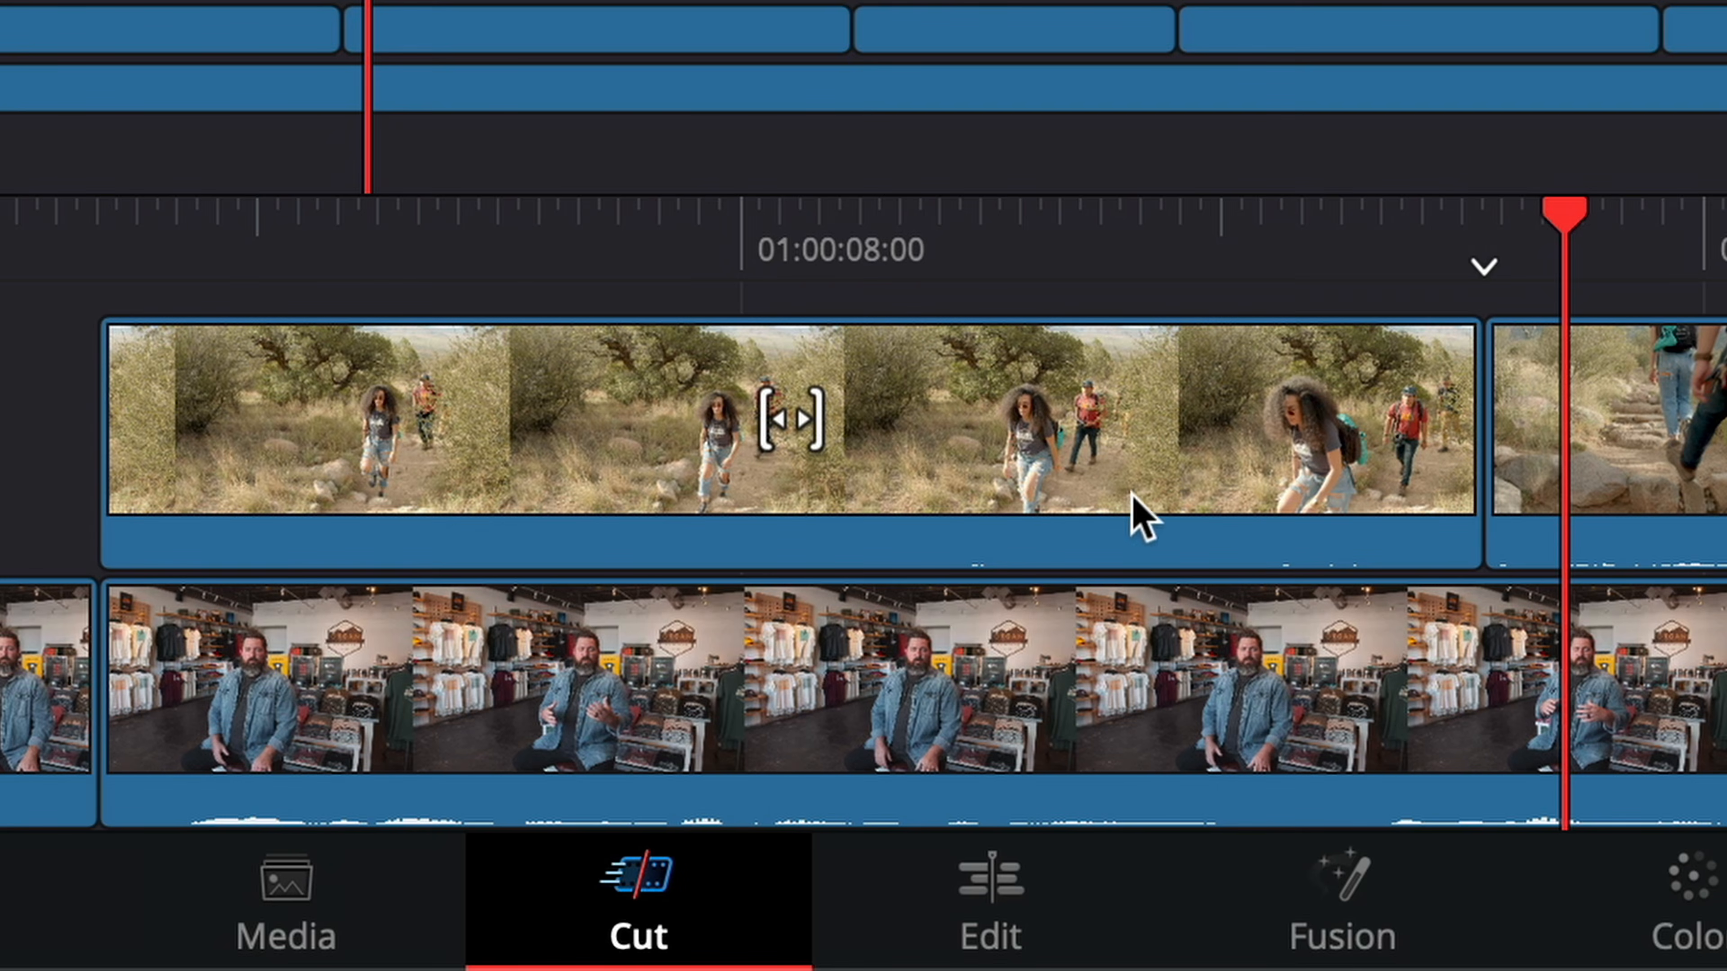
drag(800, 428, 786, 413)
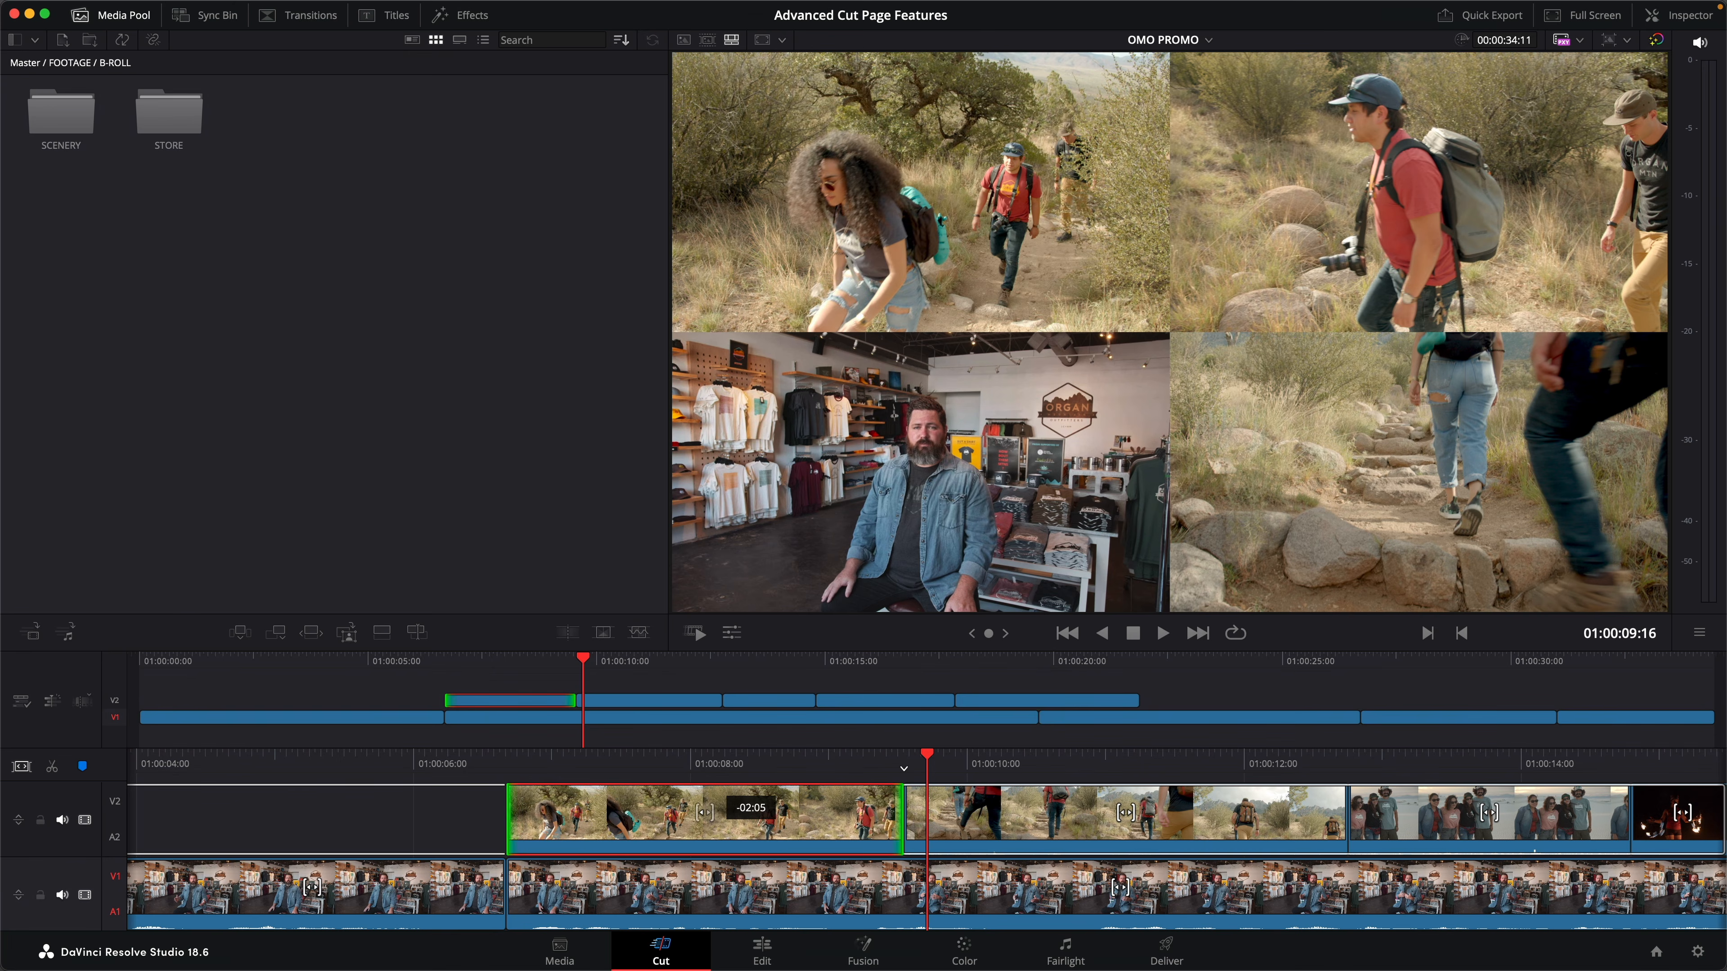
drag(748, 816, 751, 816)
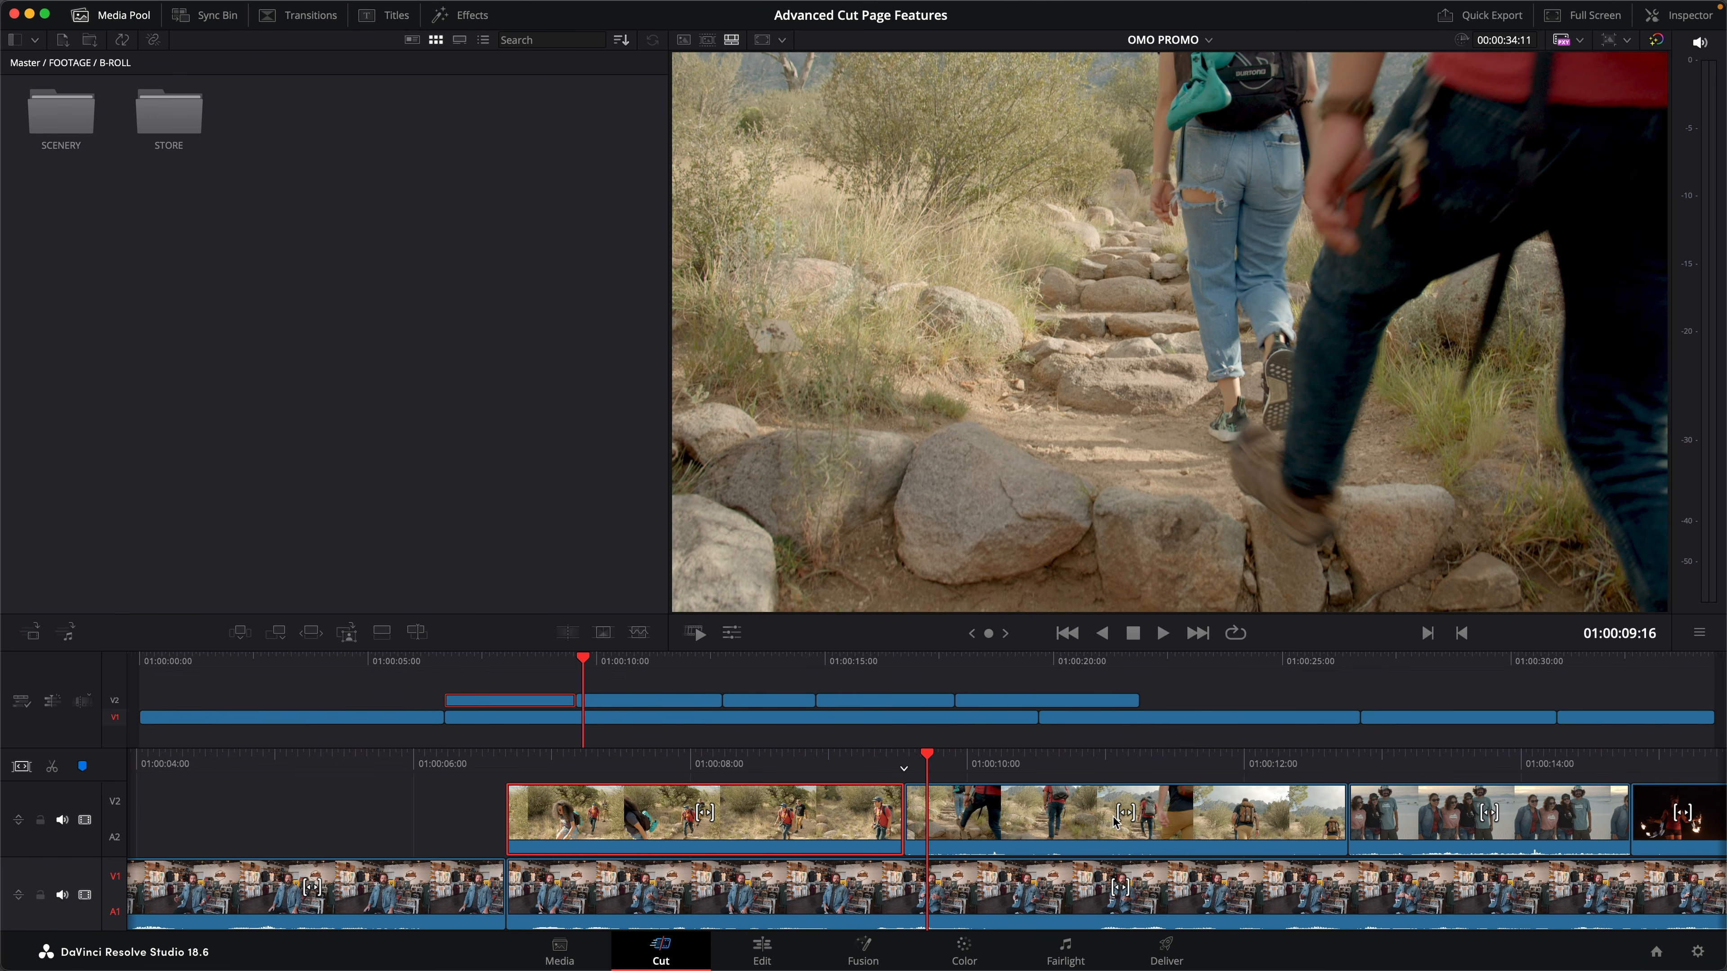
drag(1132, 820, 1150, 816)
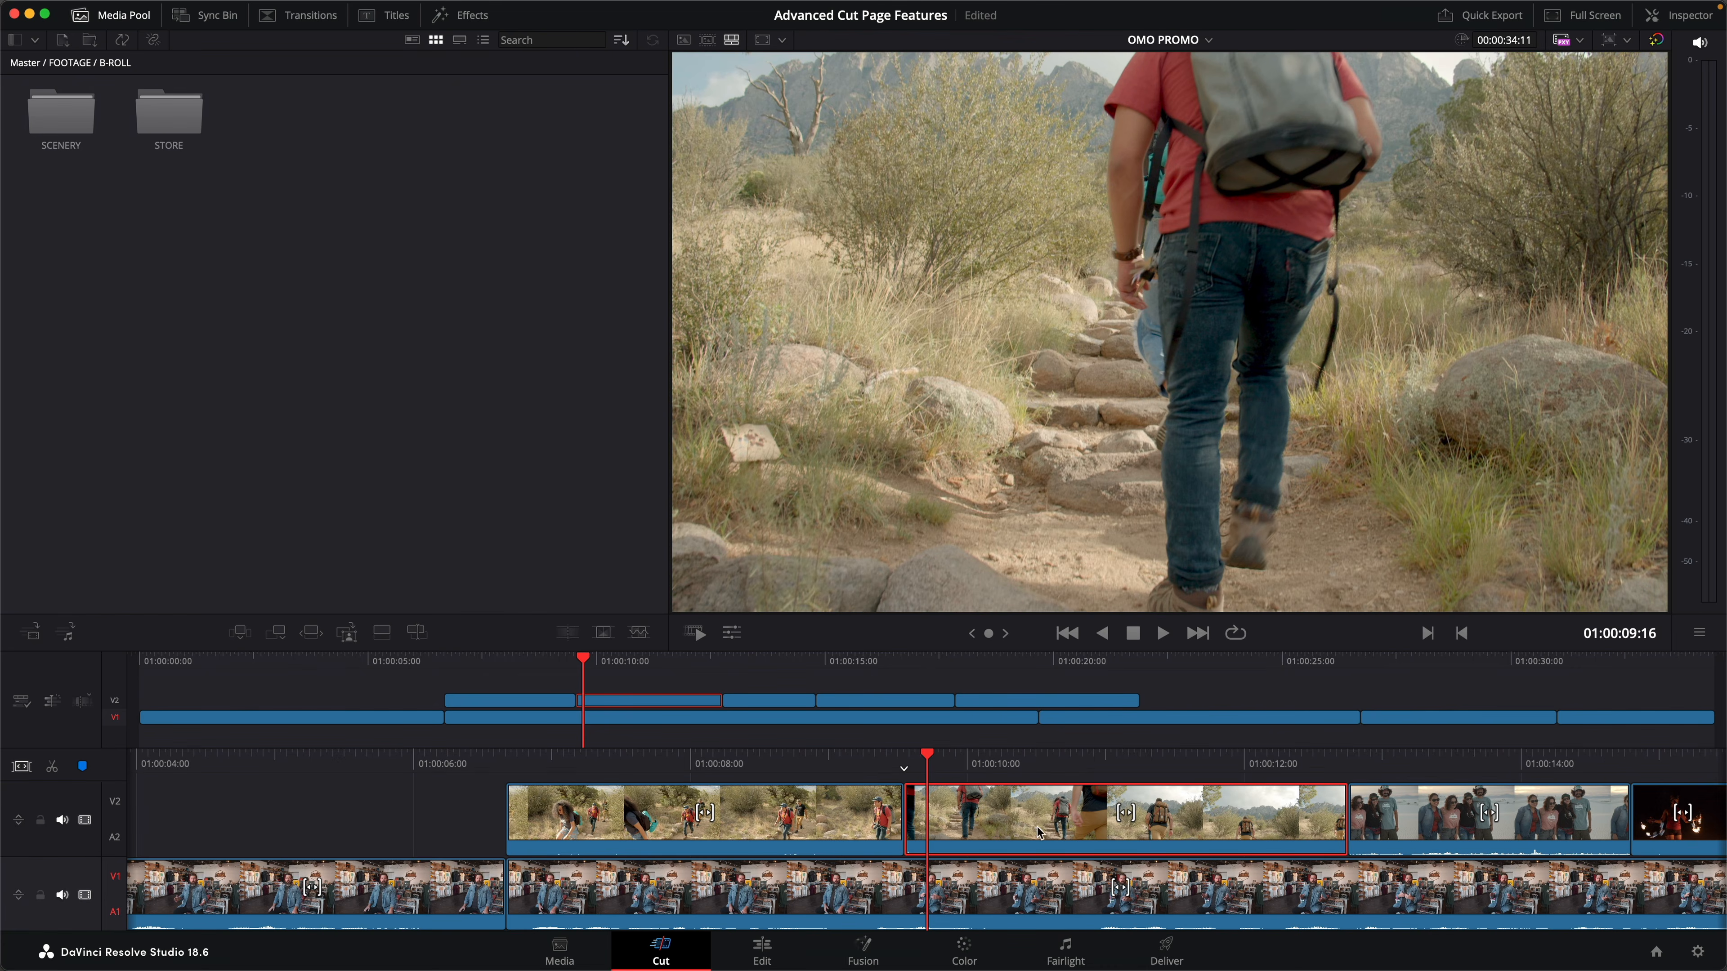
- Slide the fire-dancing clip on V2 about 1 second later between its neighbouring clips
click(954, 665)
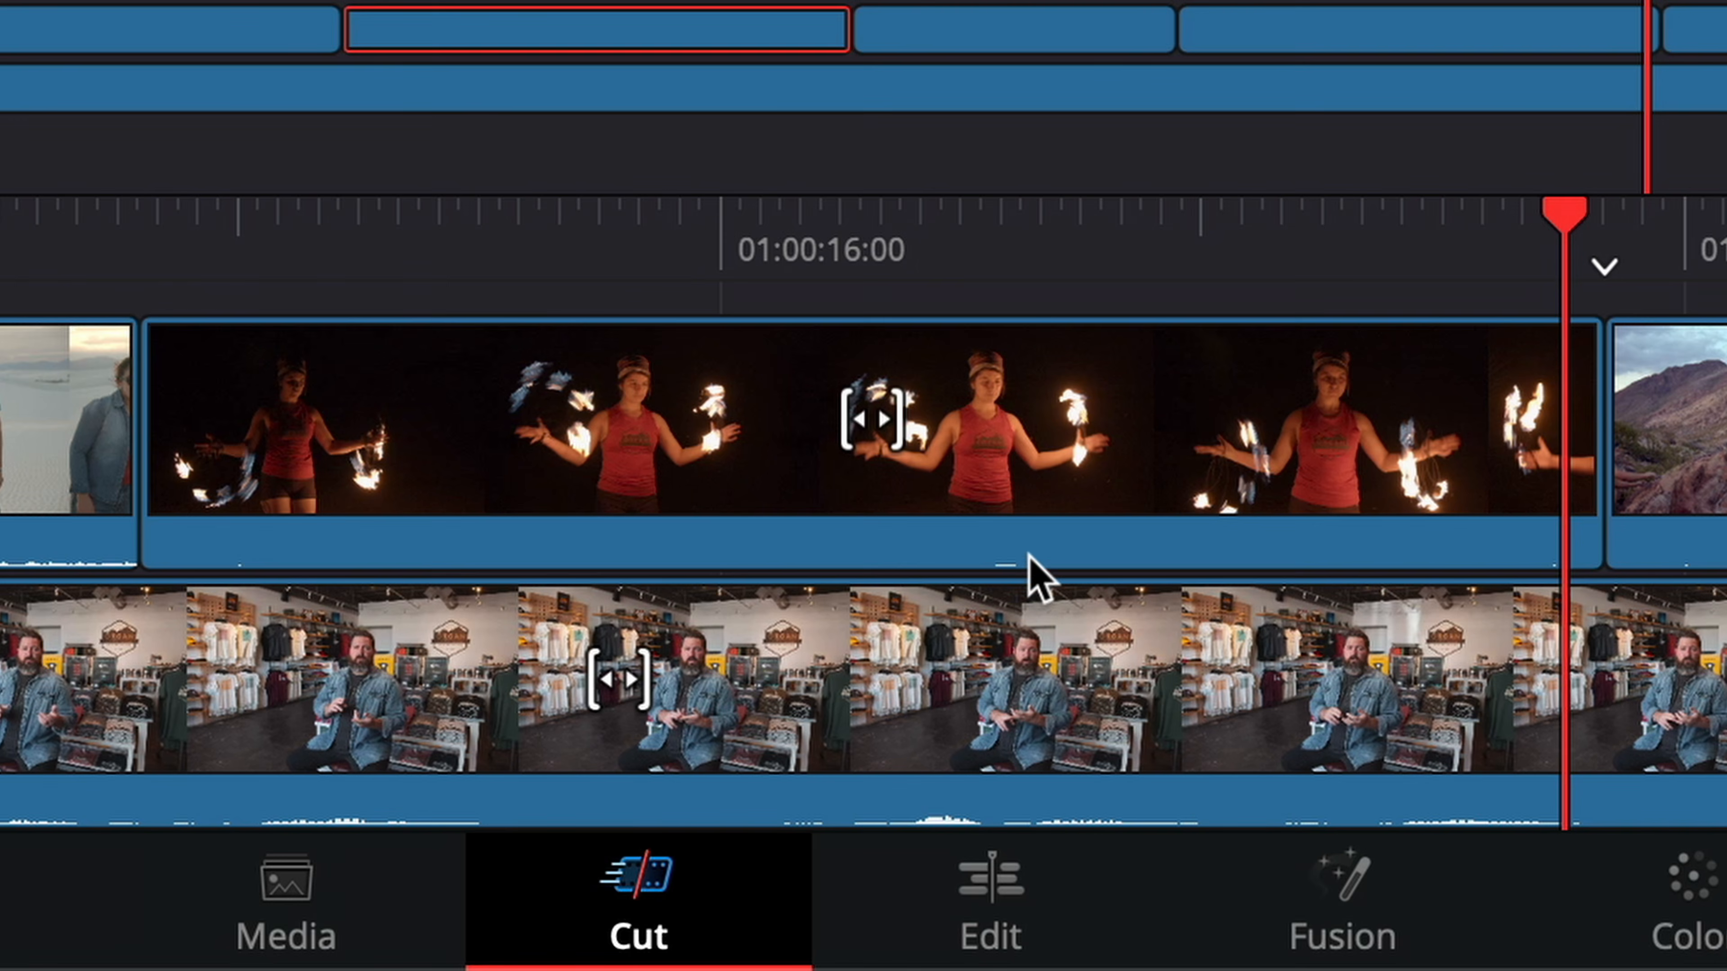
click(772, 851)
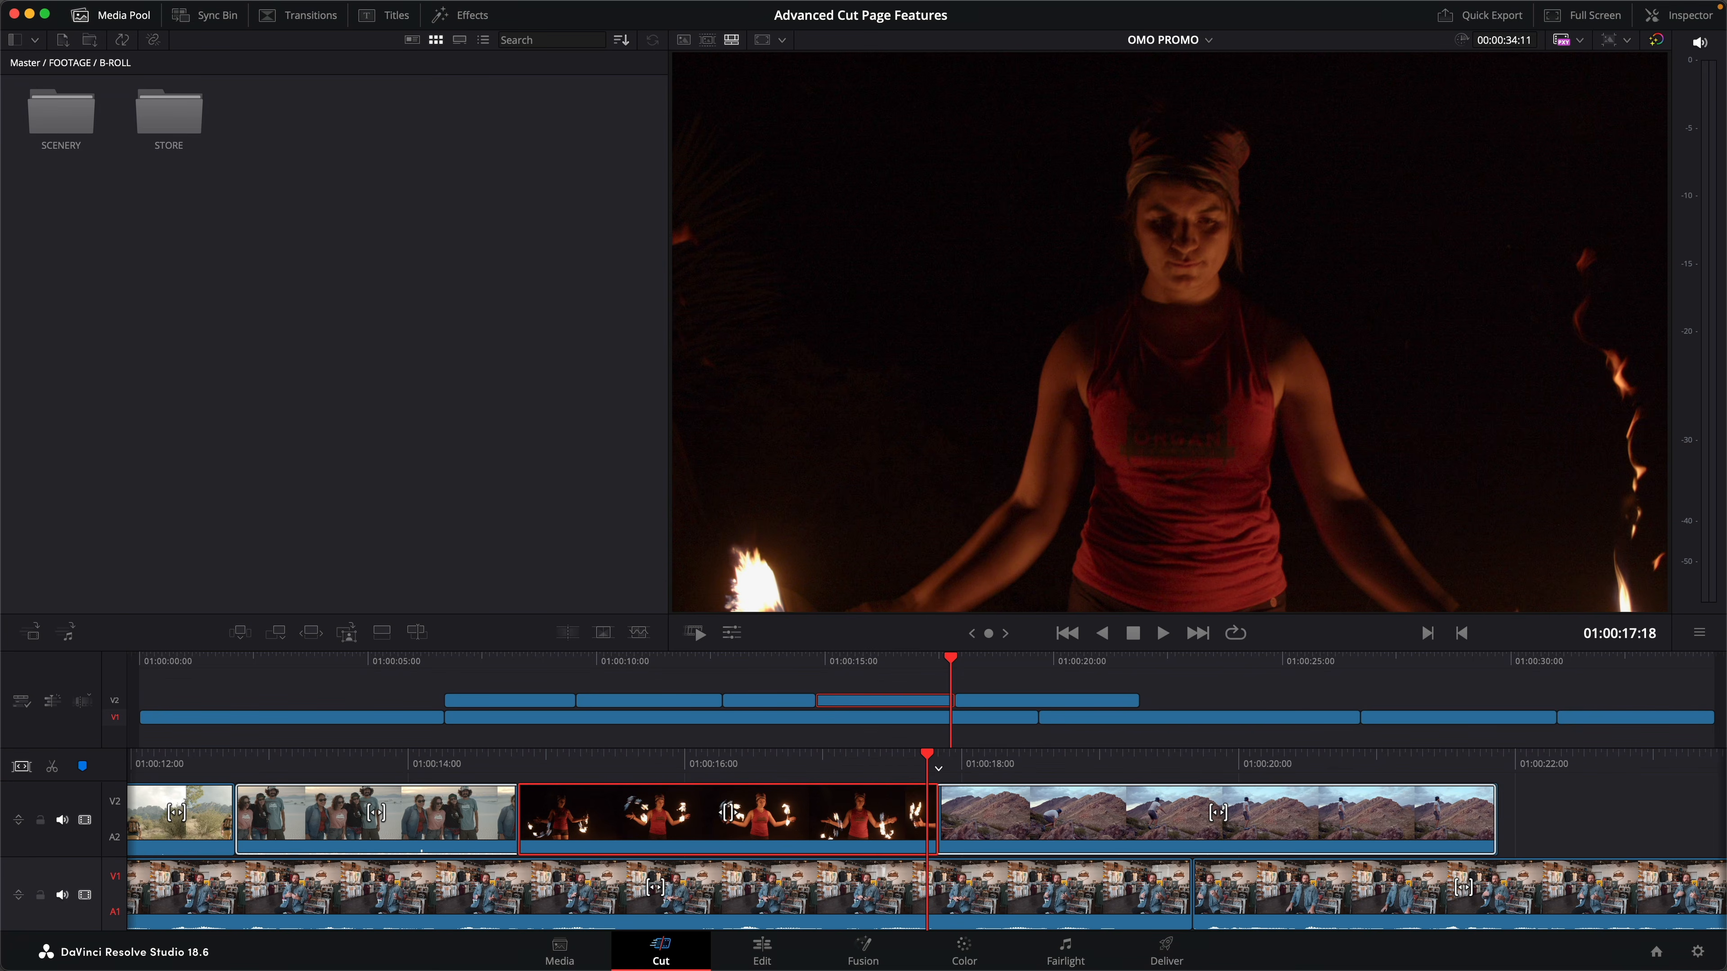
drag(873, 439, 1180, 419)
drag(775, 820, 873, 830)
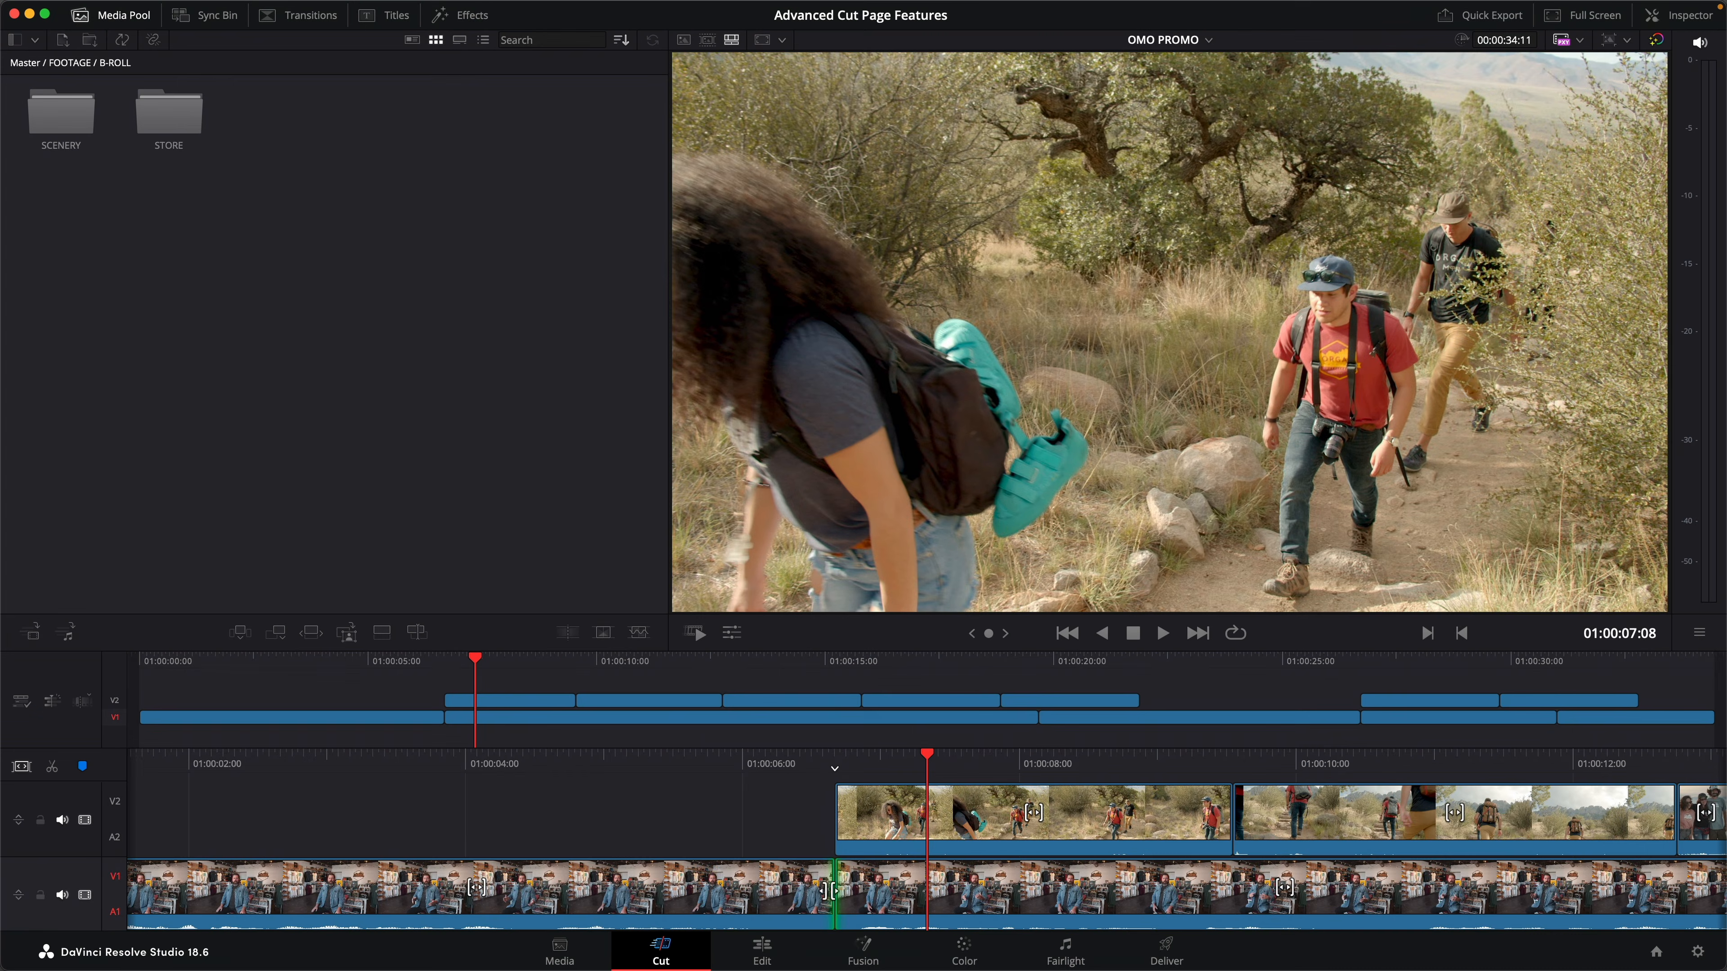
- Ripple-trim 6 frames off the end of the first interview clip, and move all following clips 2 seconds later with ripple off
drag(826, 895, 789, 911)
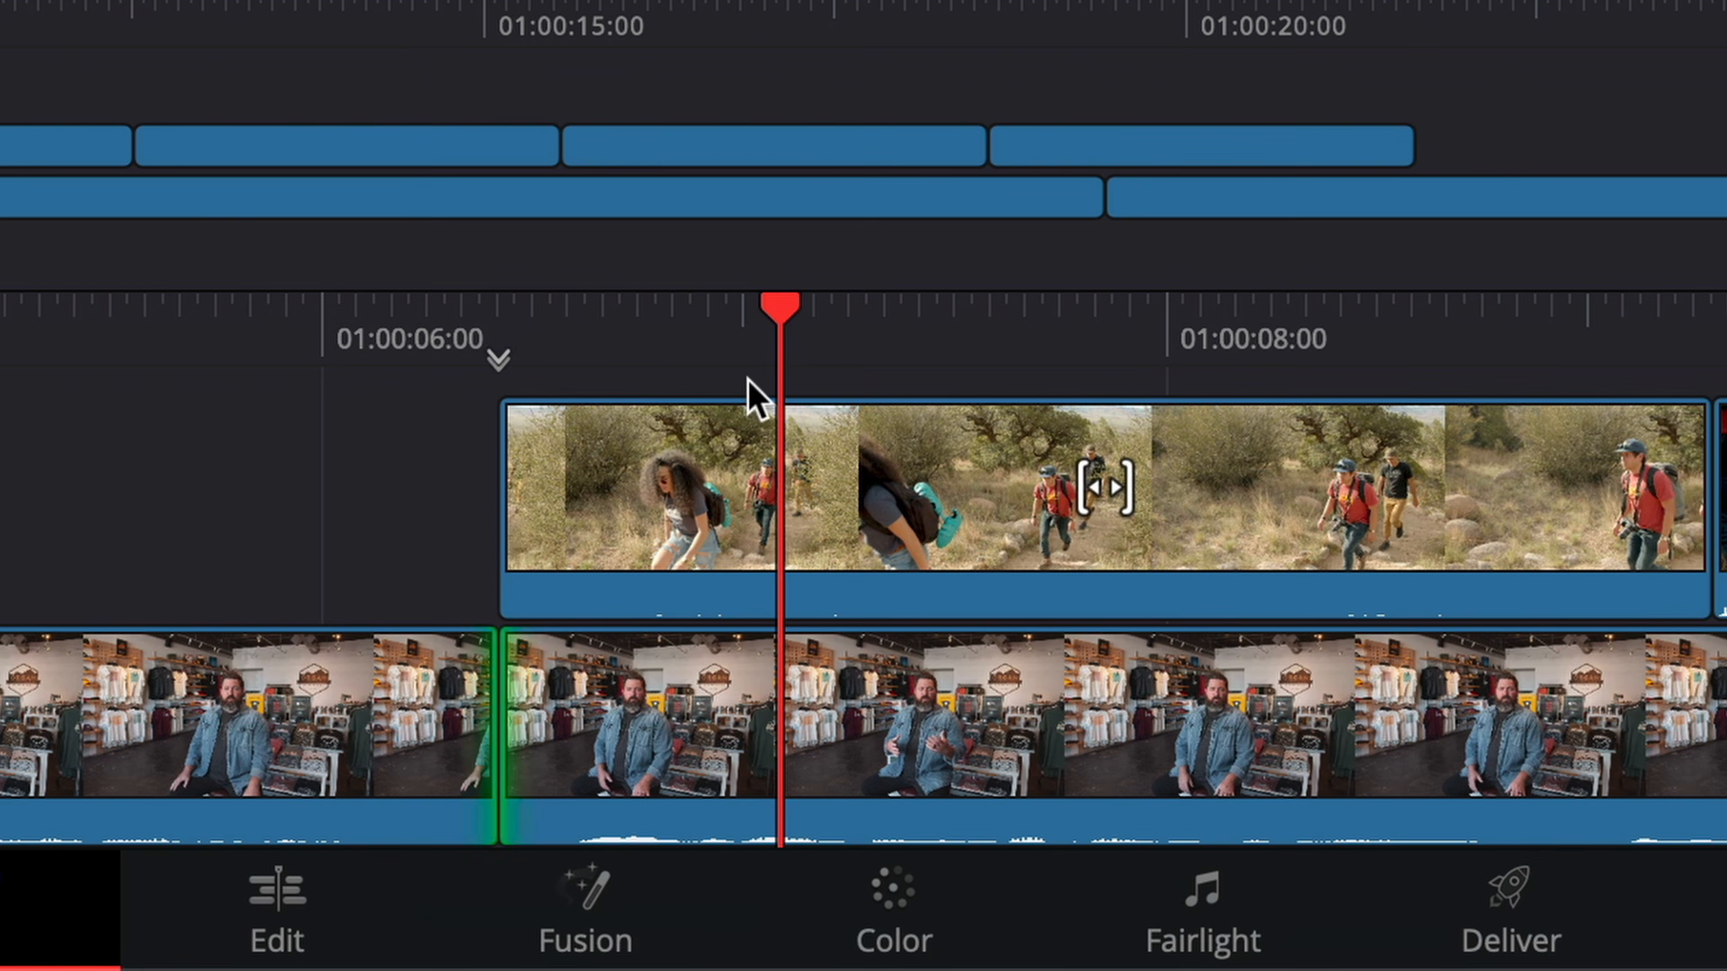
click(779, 304)
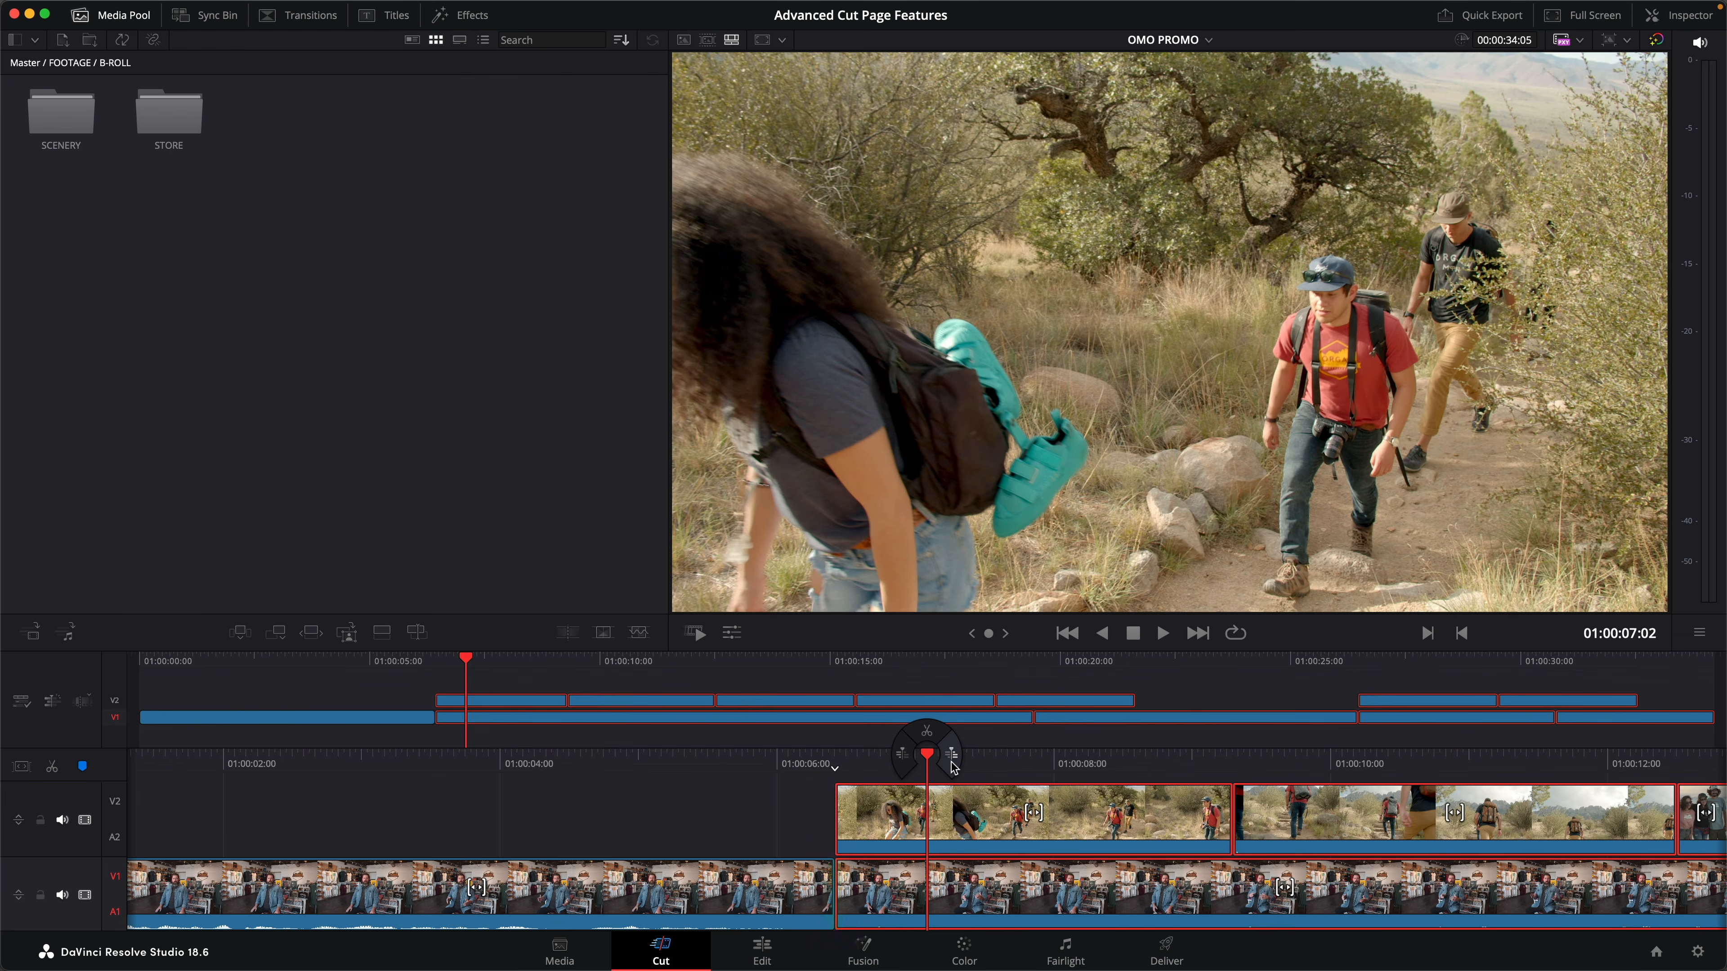
drag(961, 898, 1245, 890)
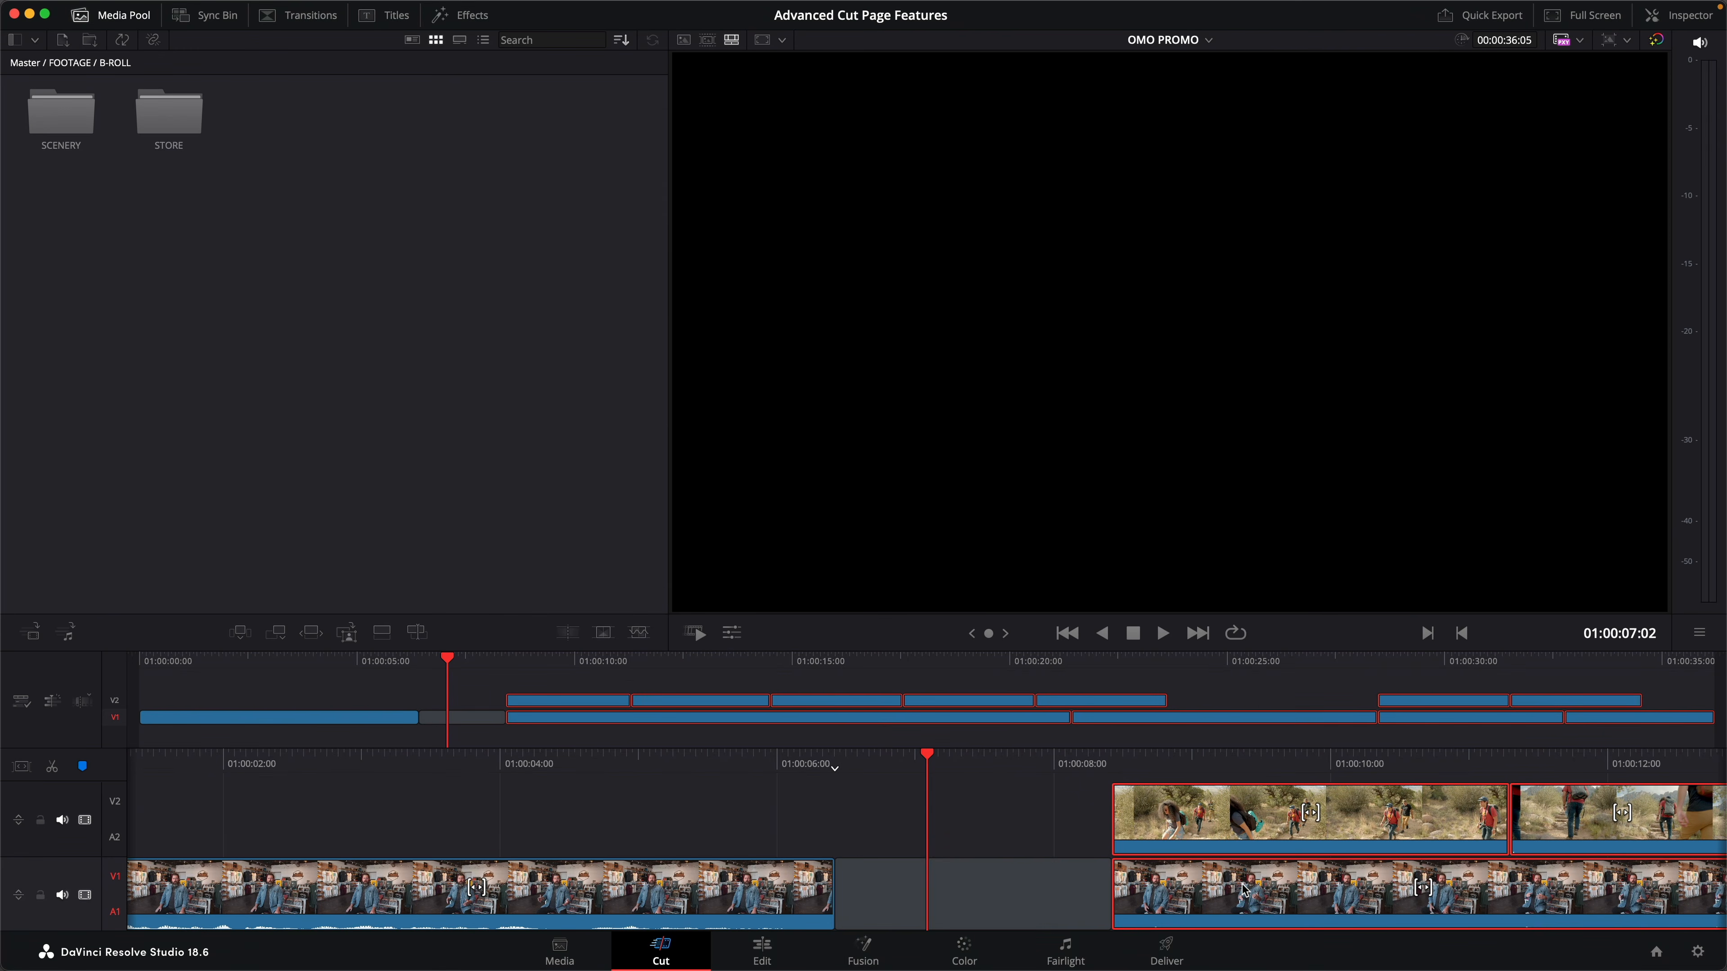
- Select all clips from 01:00:24:12 onward and move them 1 second 11 frames later to open a second gap
click(1206, 661)
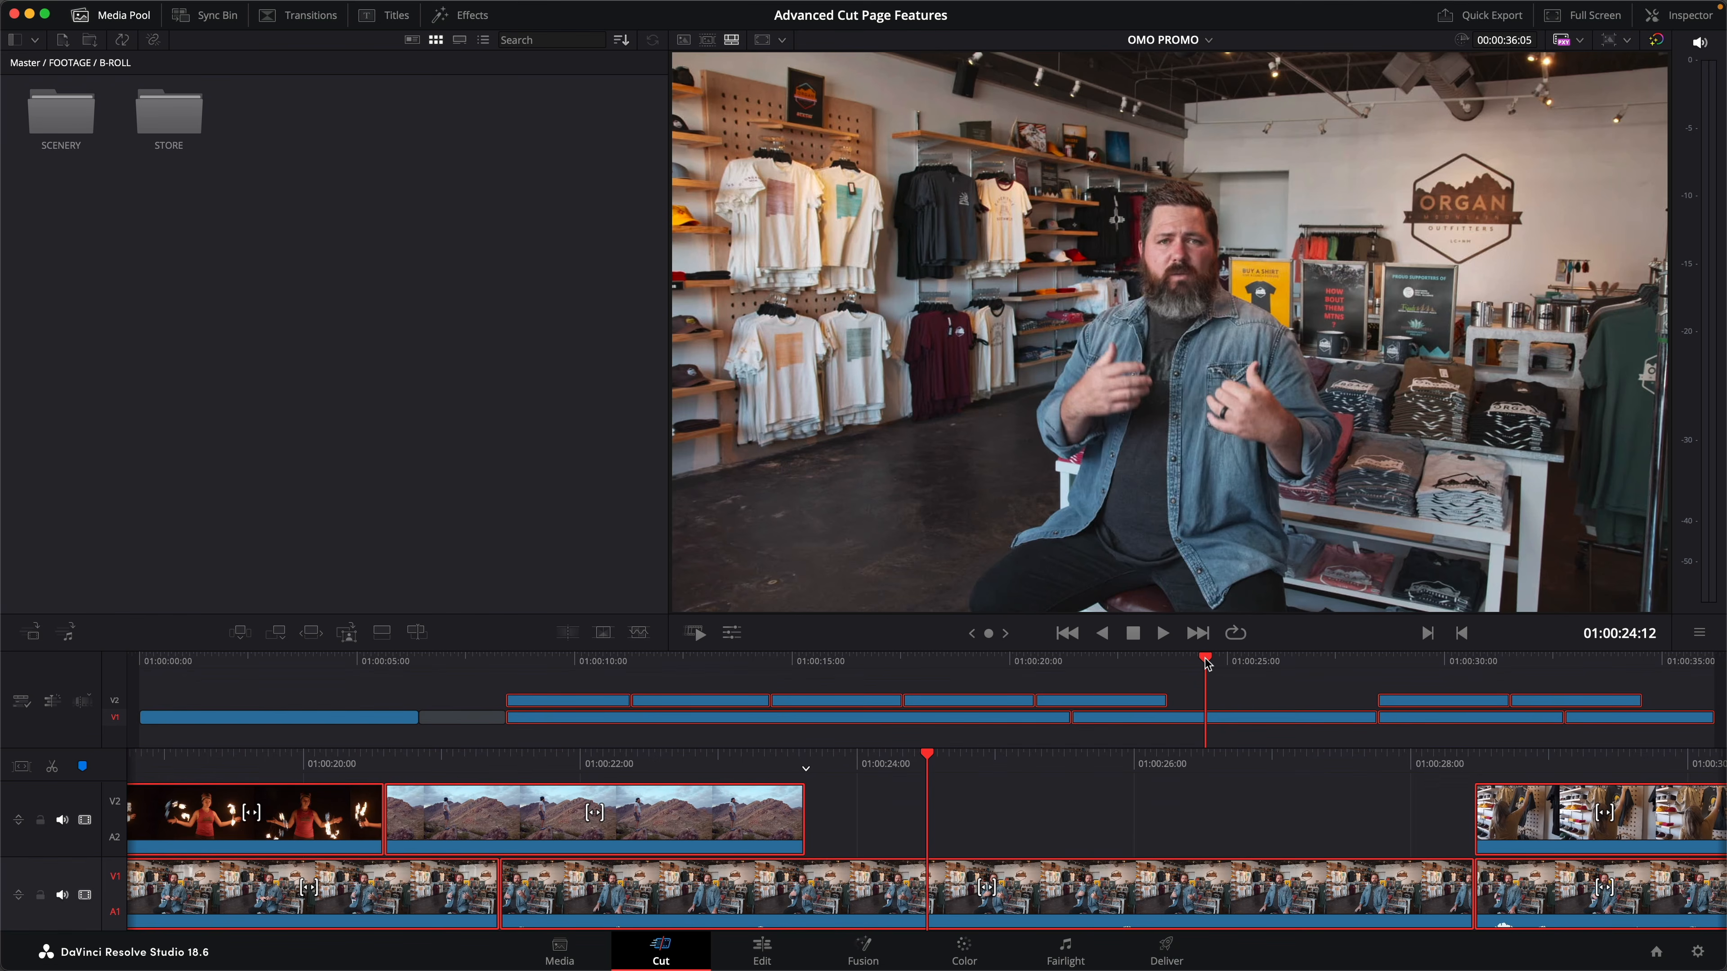
key(alt+y)
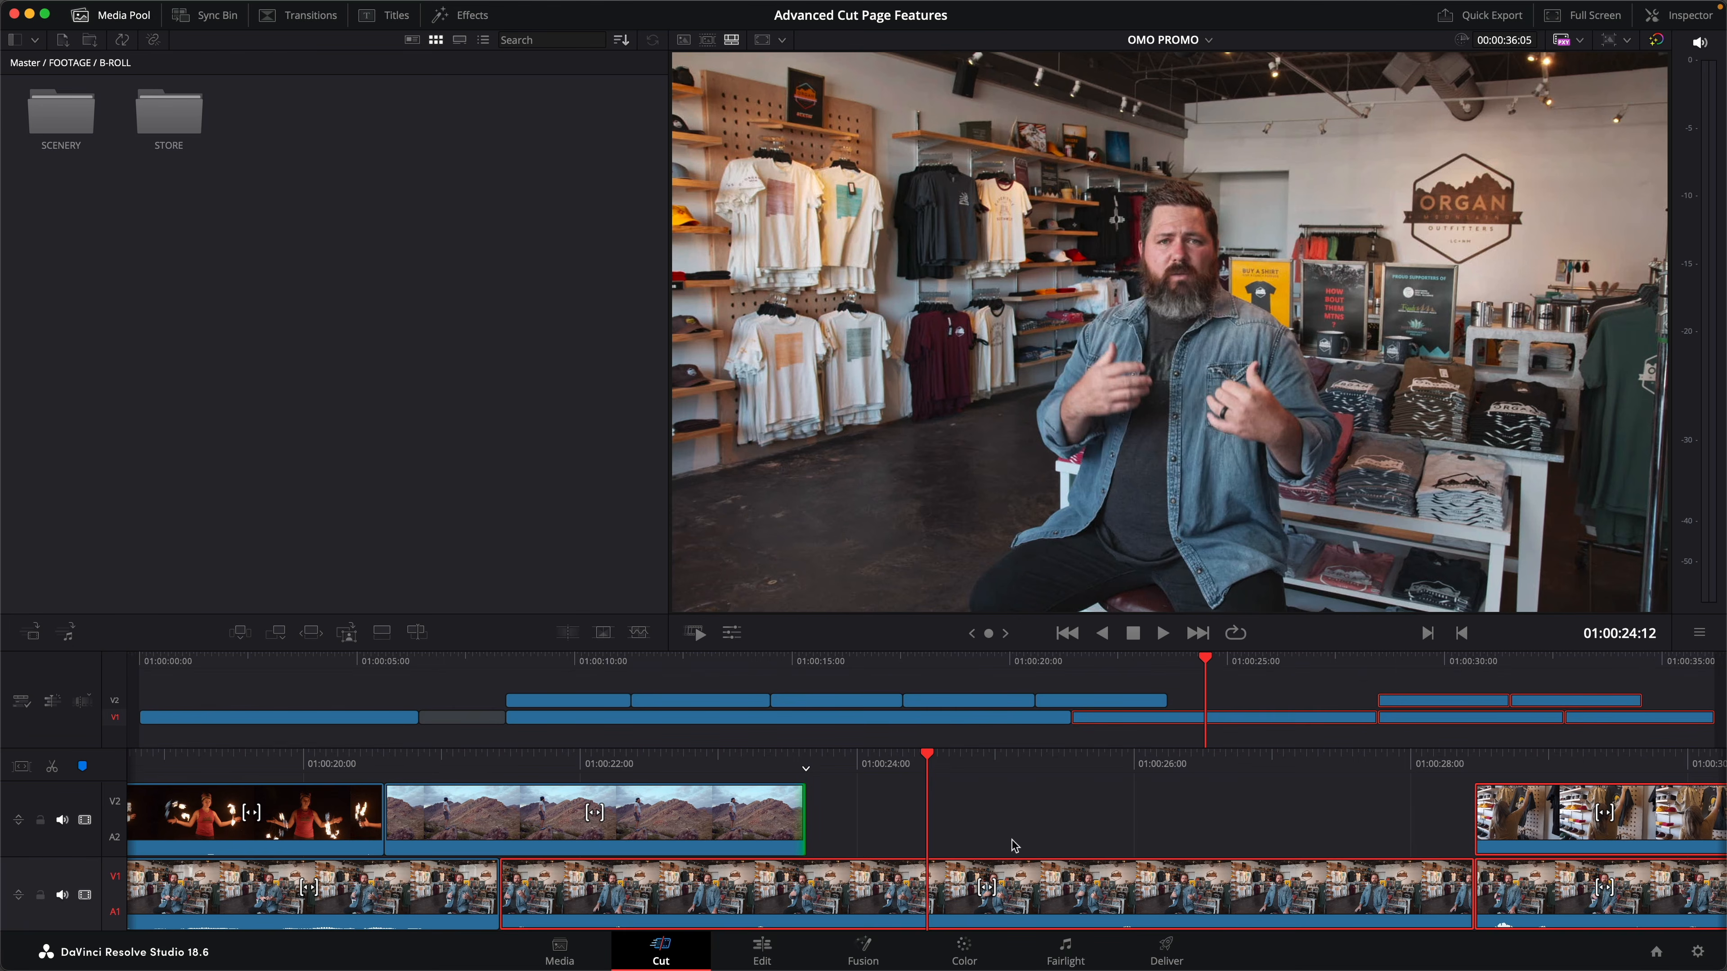
drag(816, 902, 1020, 898)
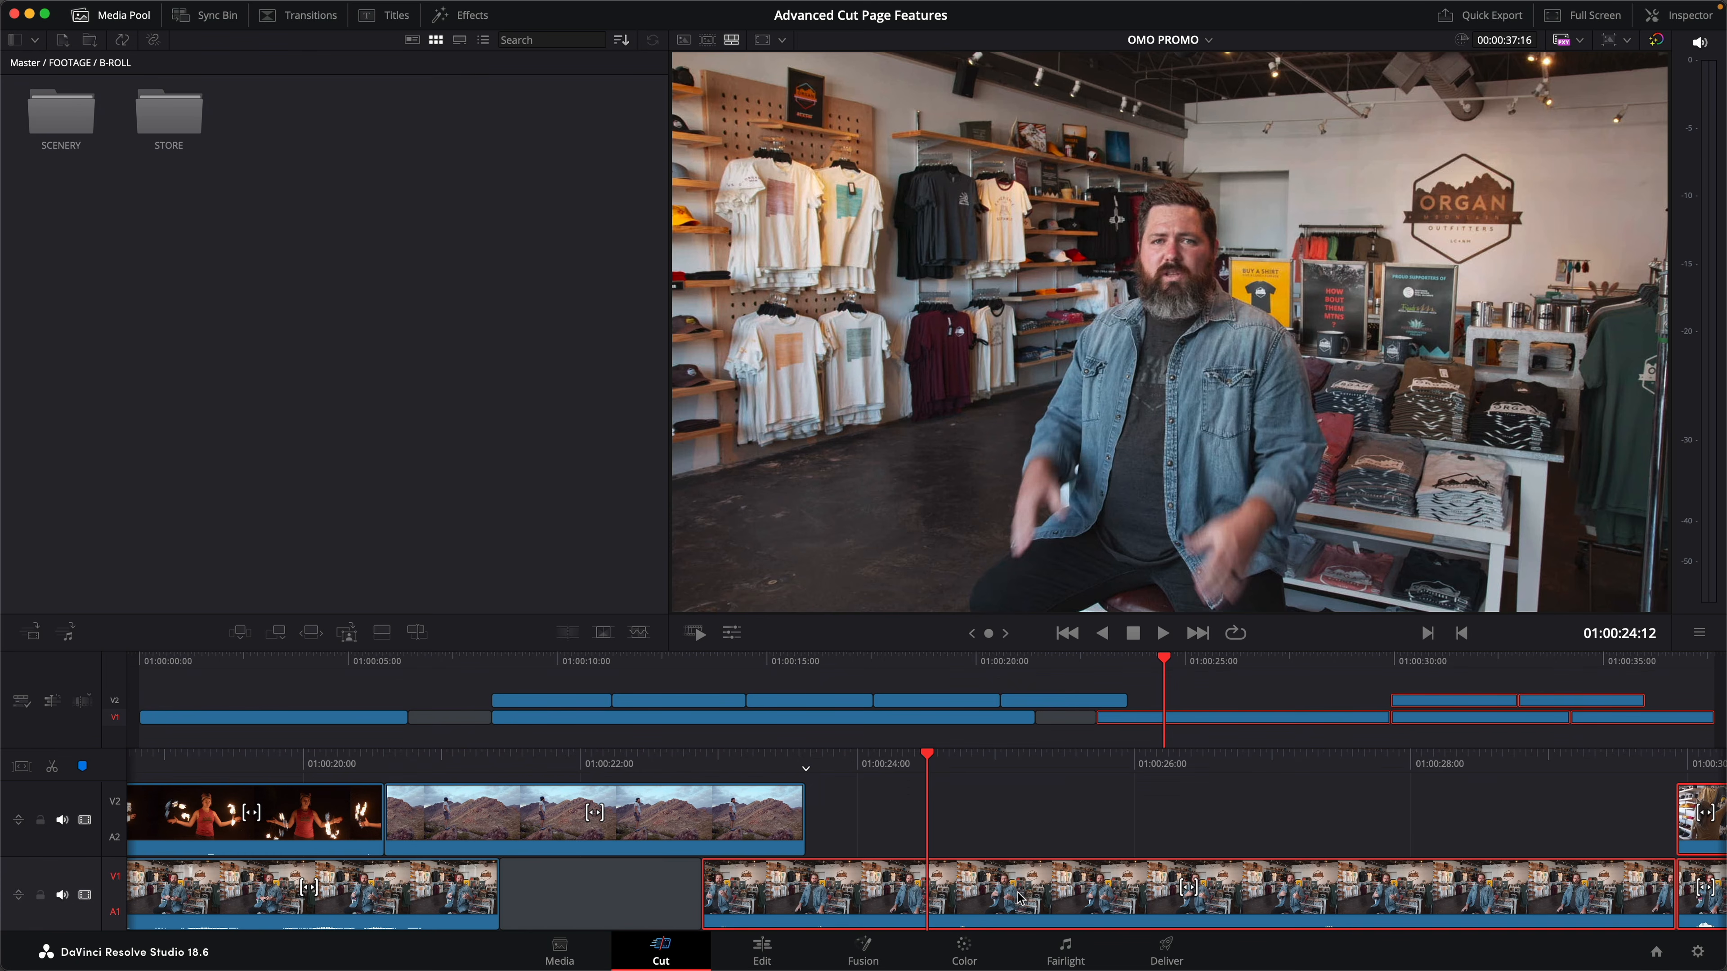
- Shorten the first gap between interview clips on V1 with ripple turned on
click(459, 661)
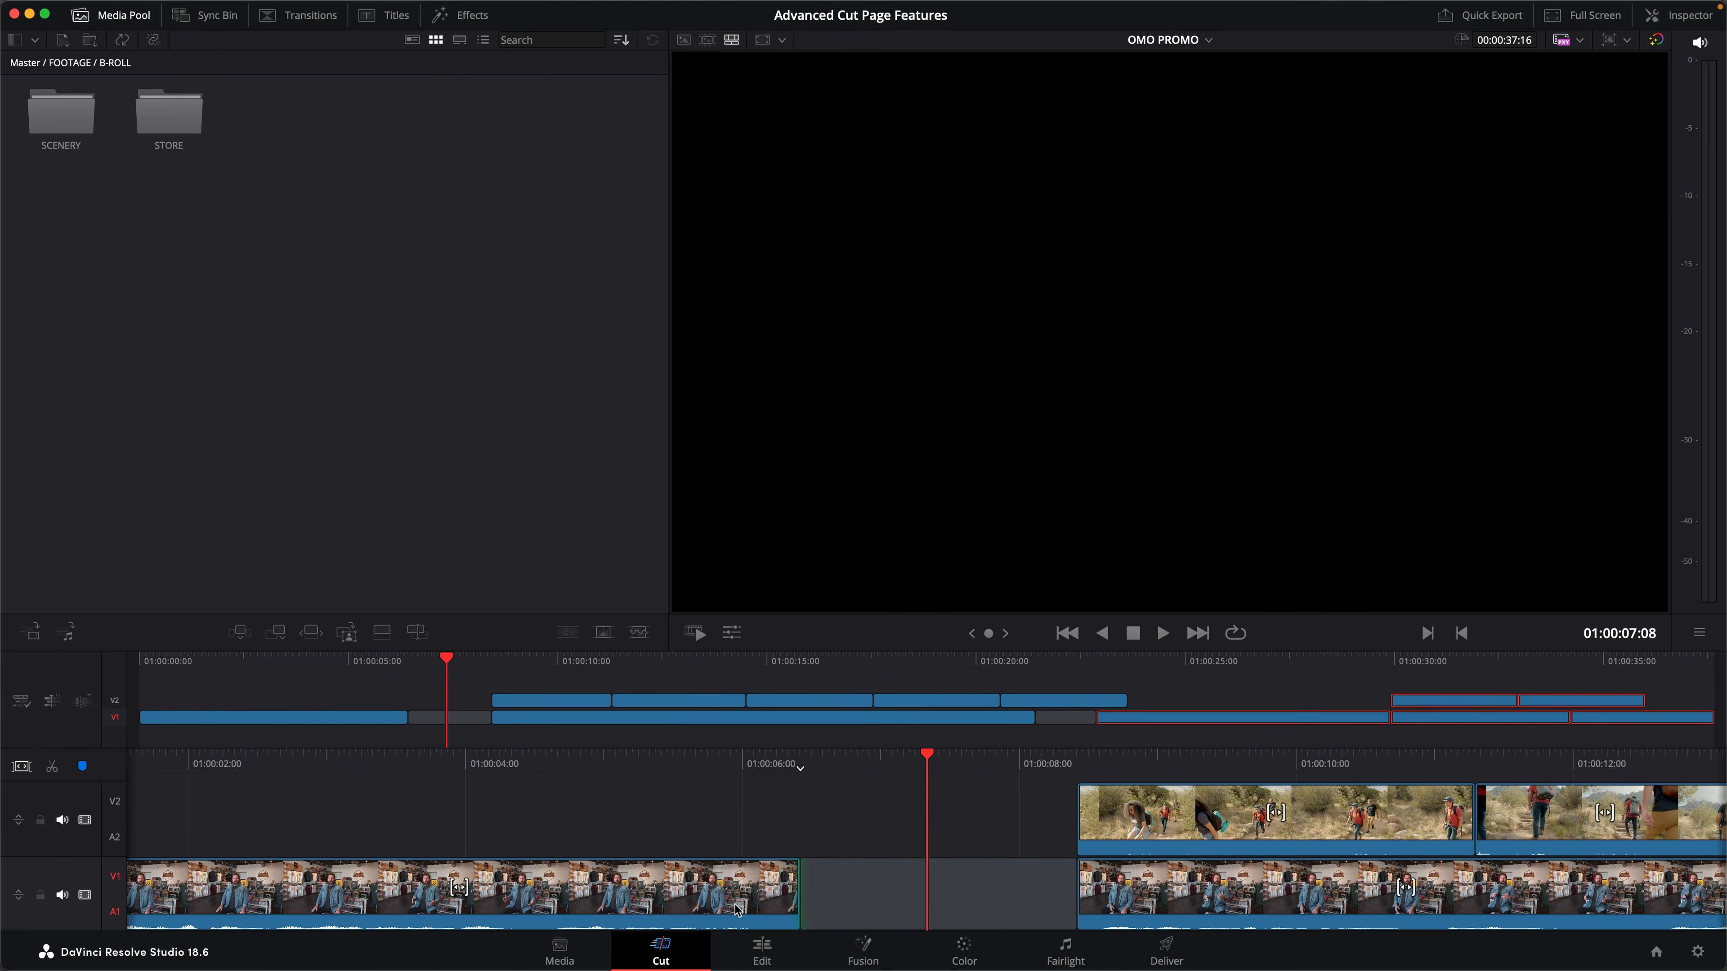
drag(1065, 891, 929, 892)
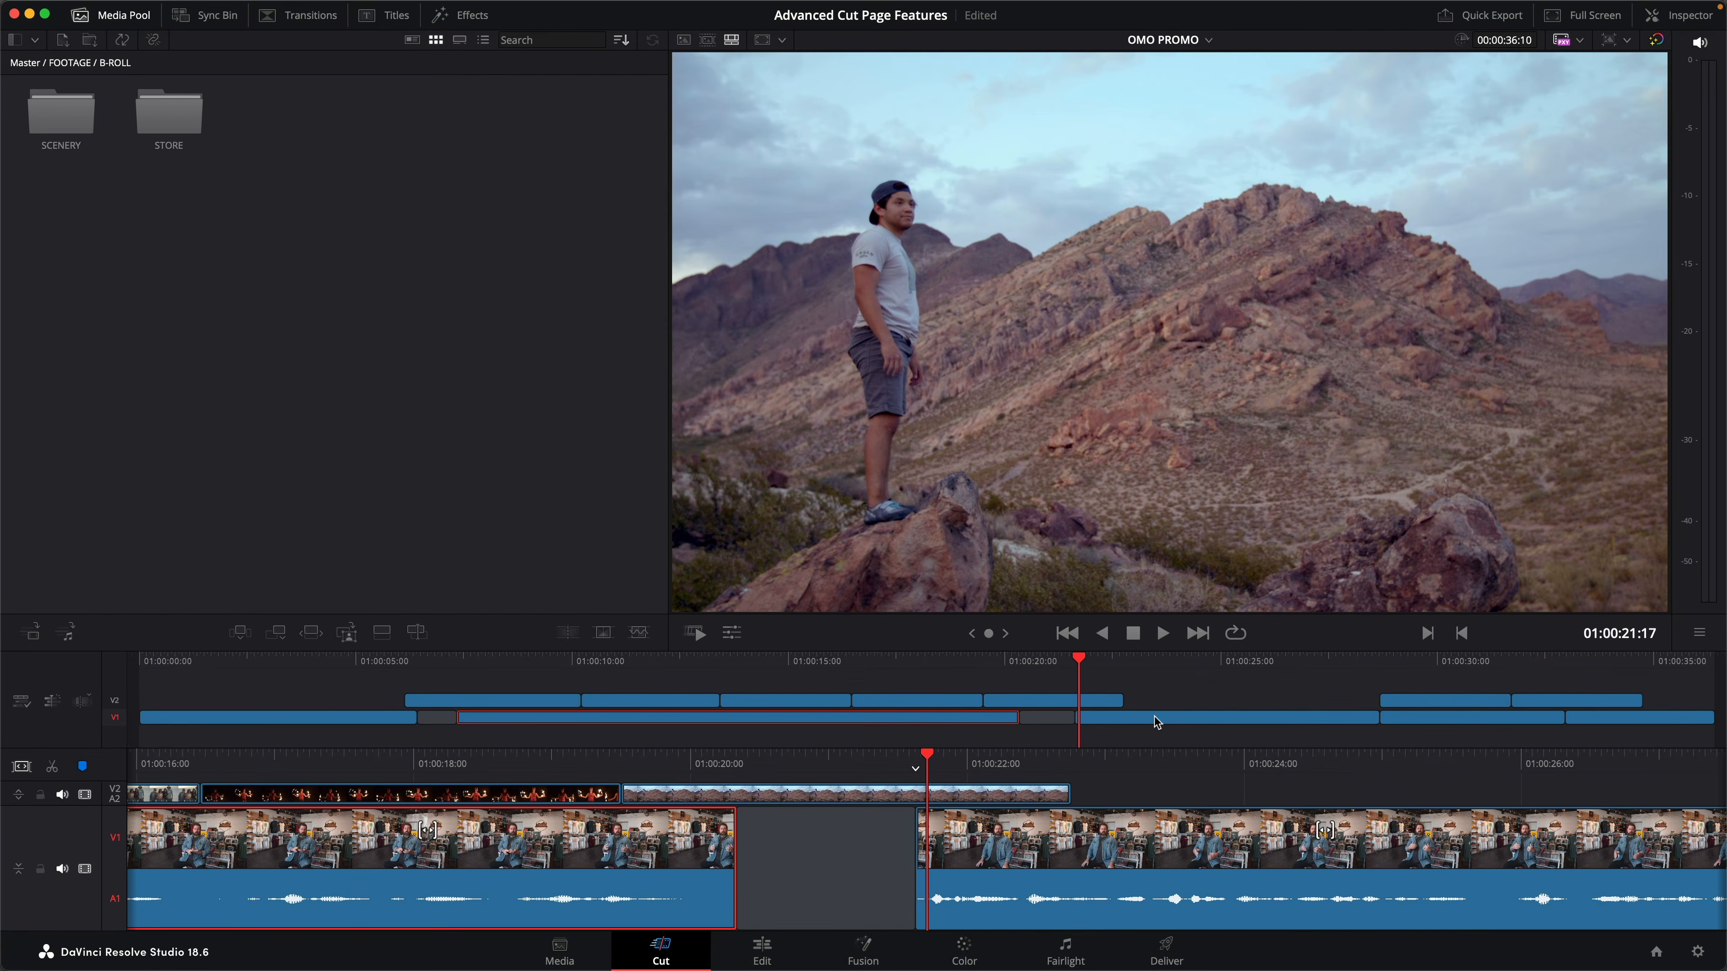
- Raise the volume of the second and third interview clips on V1 to 7.20
shift+click(1155, 717)
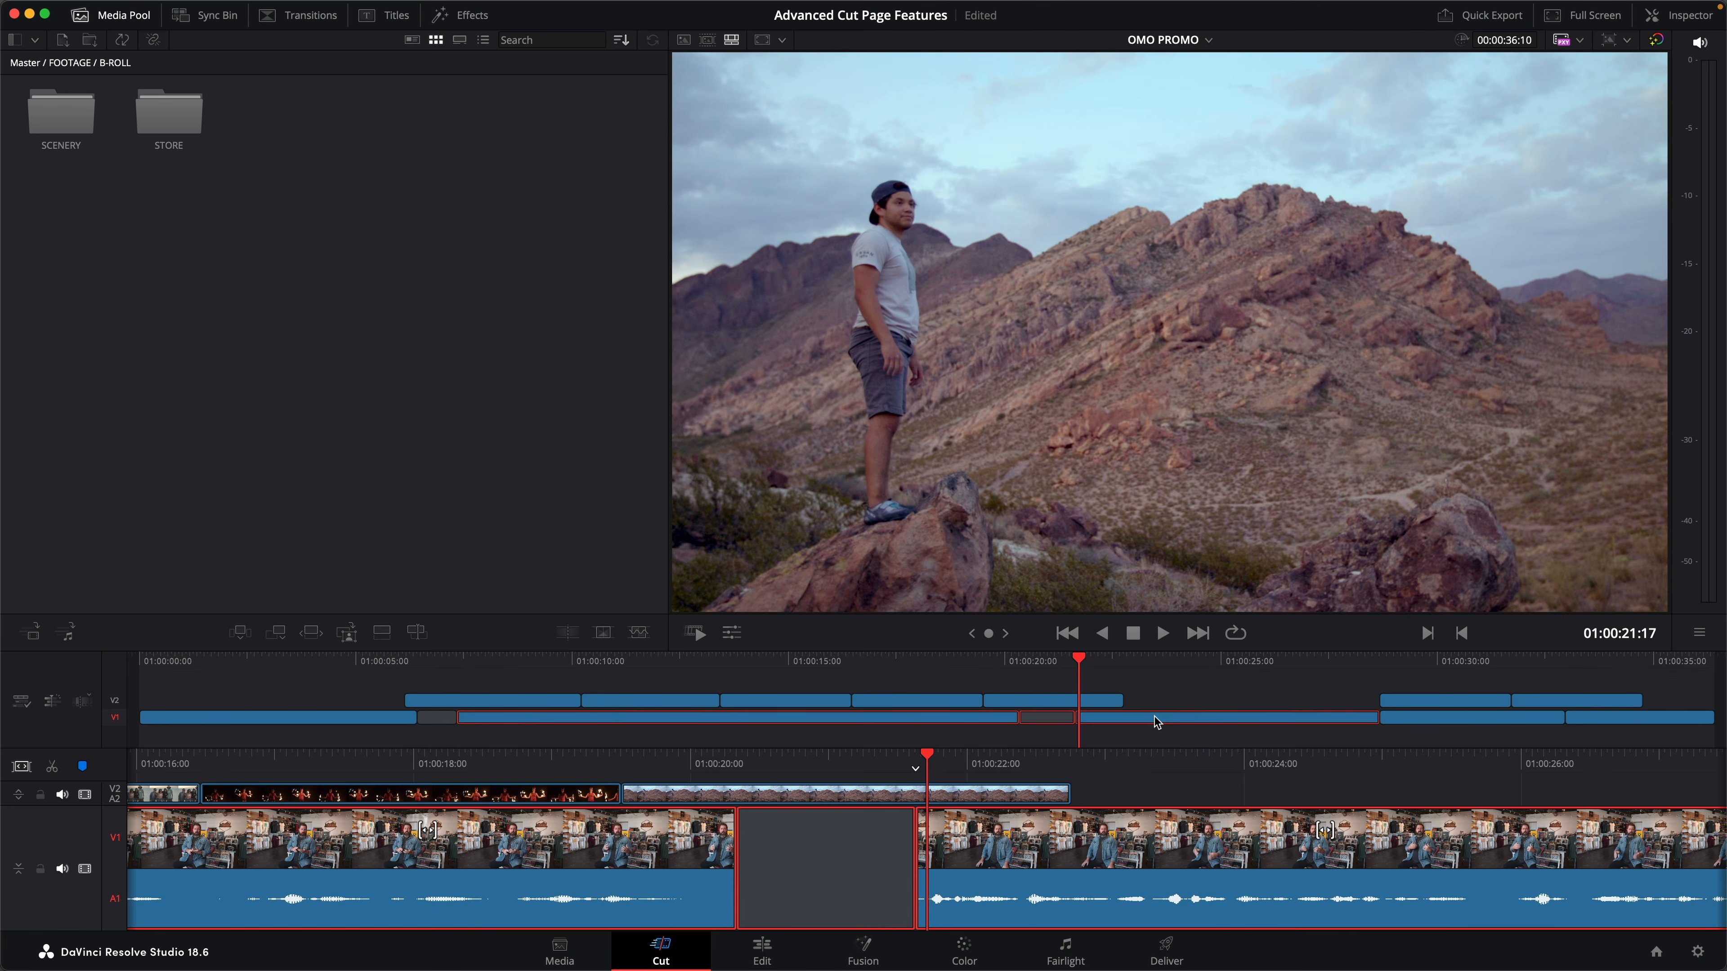
key(super+9)
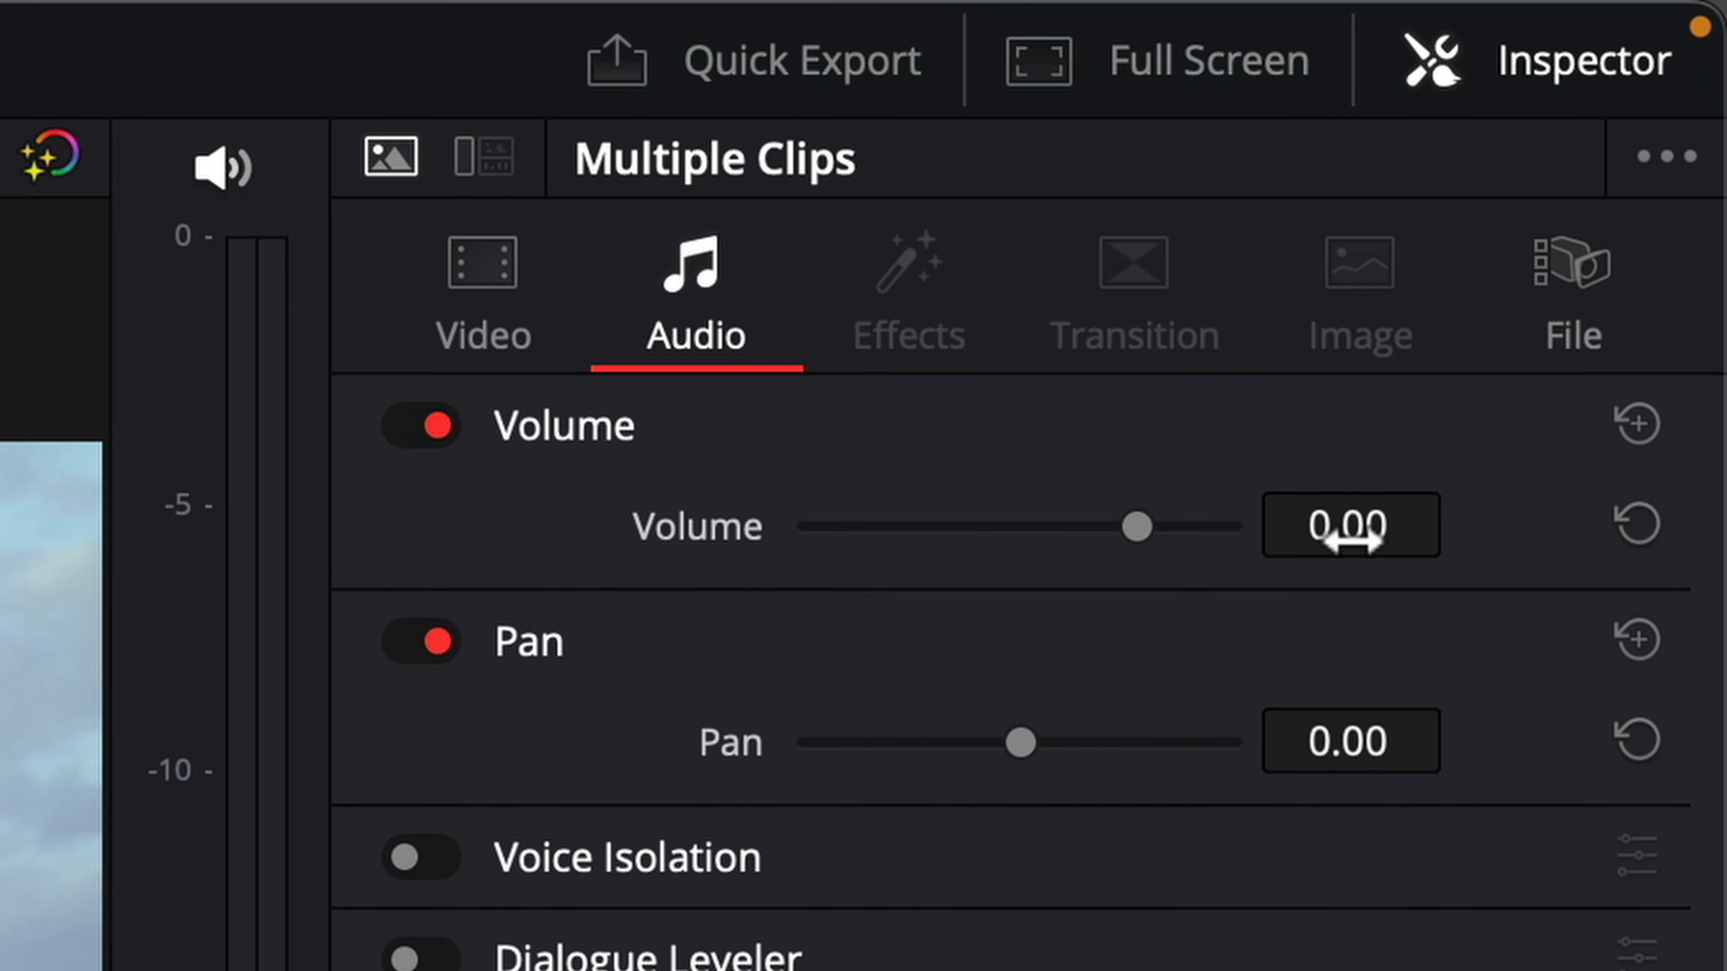
drag(1428, 525, 1463, 523)
drag(1463, 523, 1476, 523)
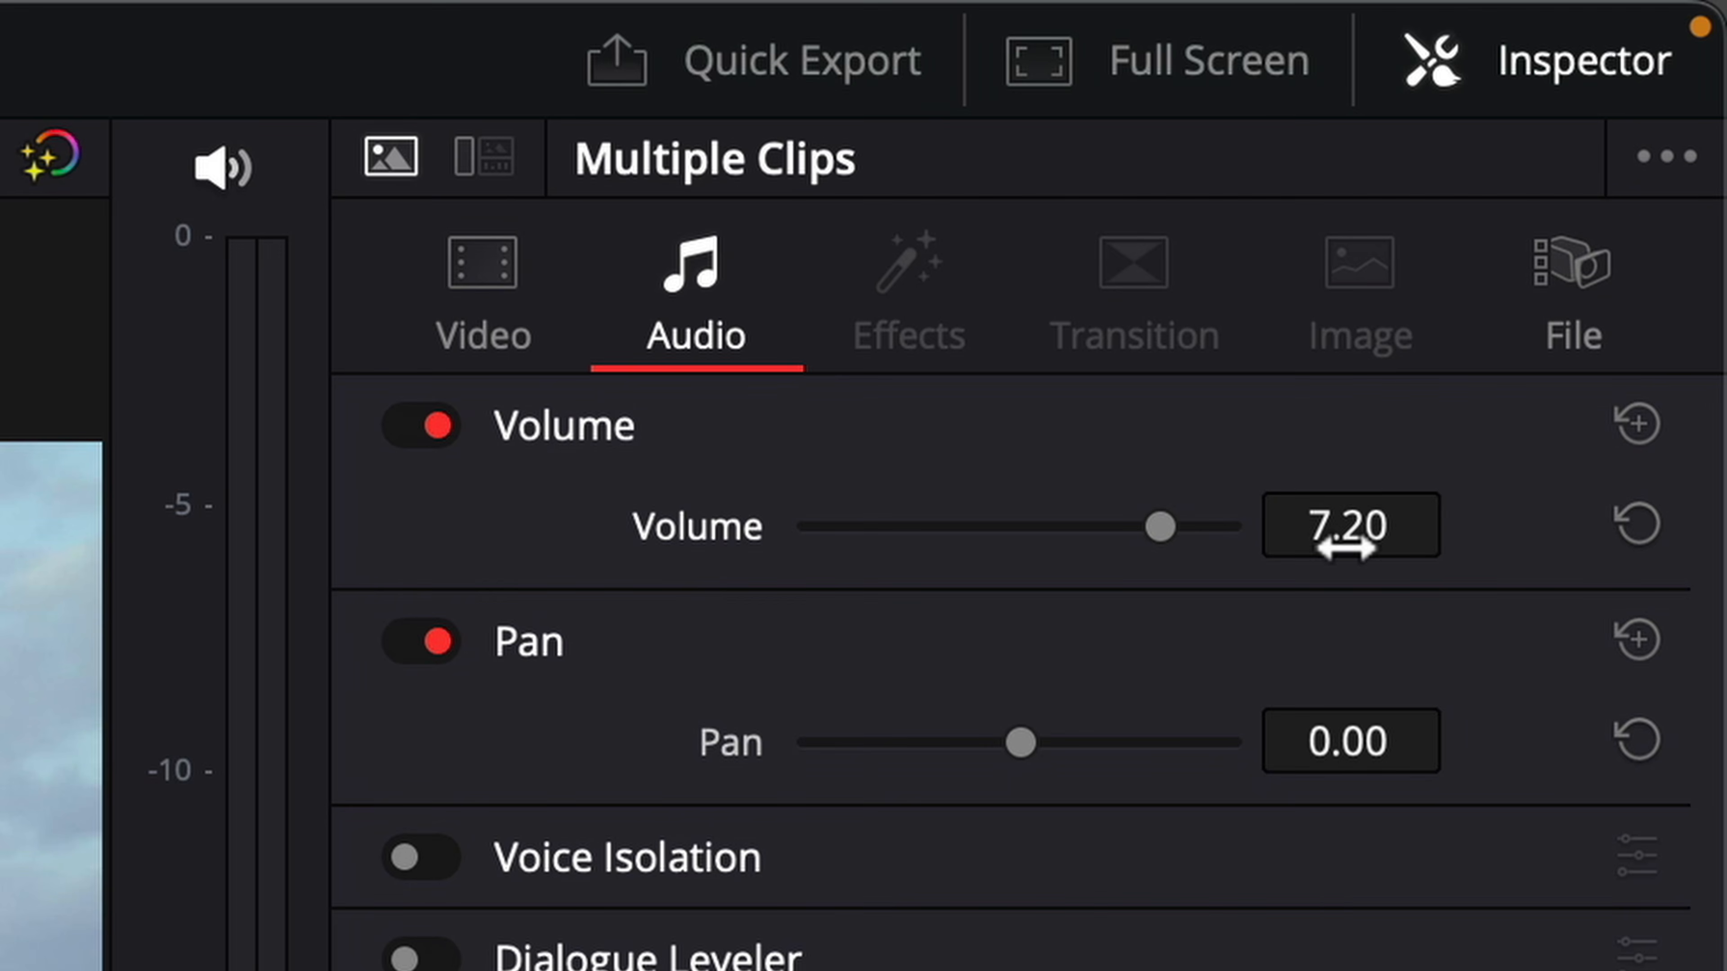
- Apply Dialogue Leveler with an output gain of 2.8 and Voice Isolation at 90 to the Audio 1 track
click(503, 171)
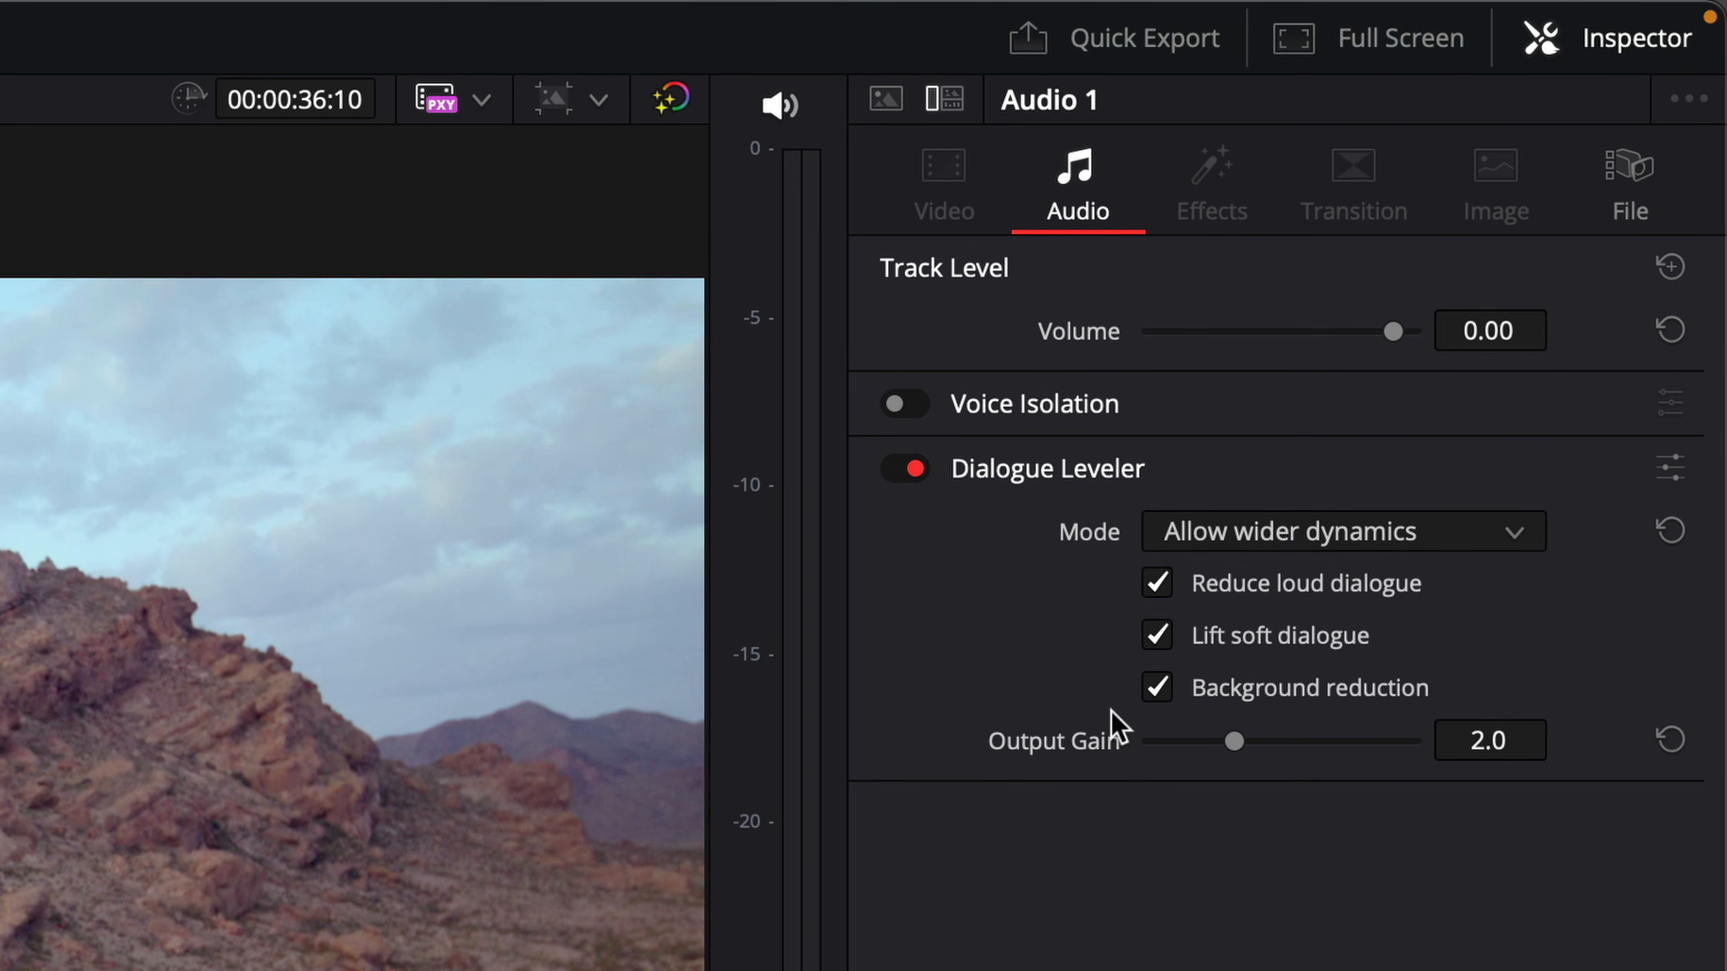
drag(1236, 743, 1274, 744)
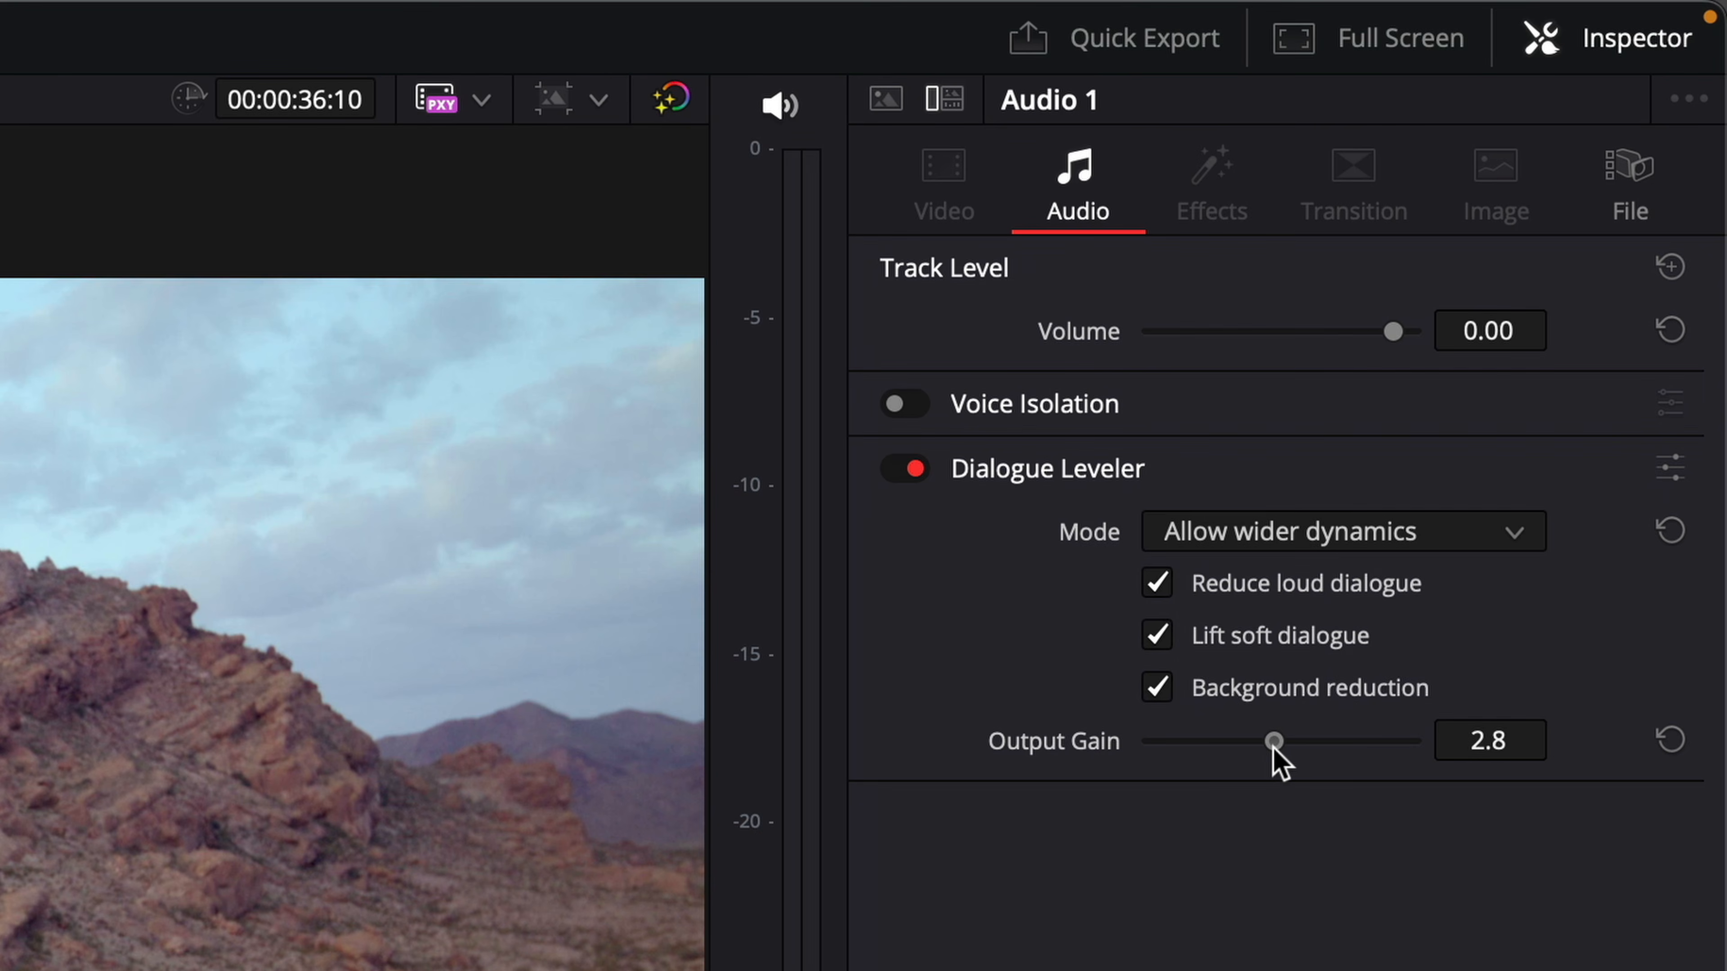
click(924, 403)
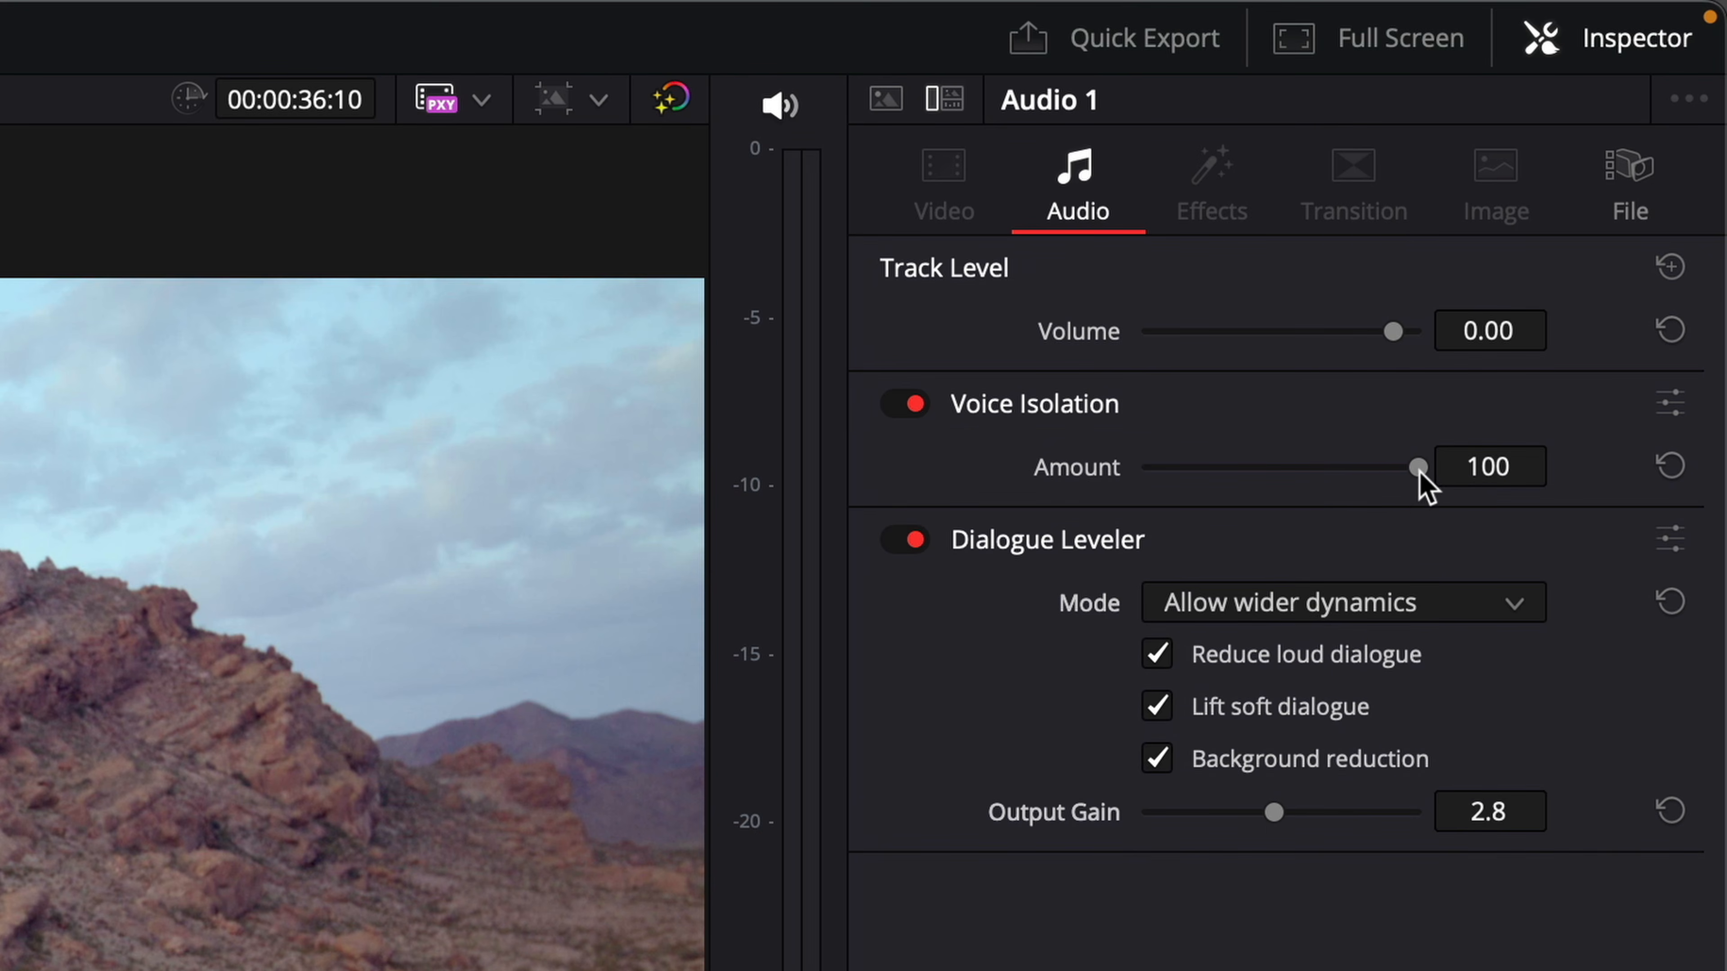
drag(1418, 468, 1393, 469)
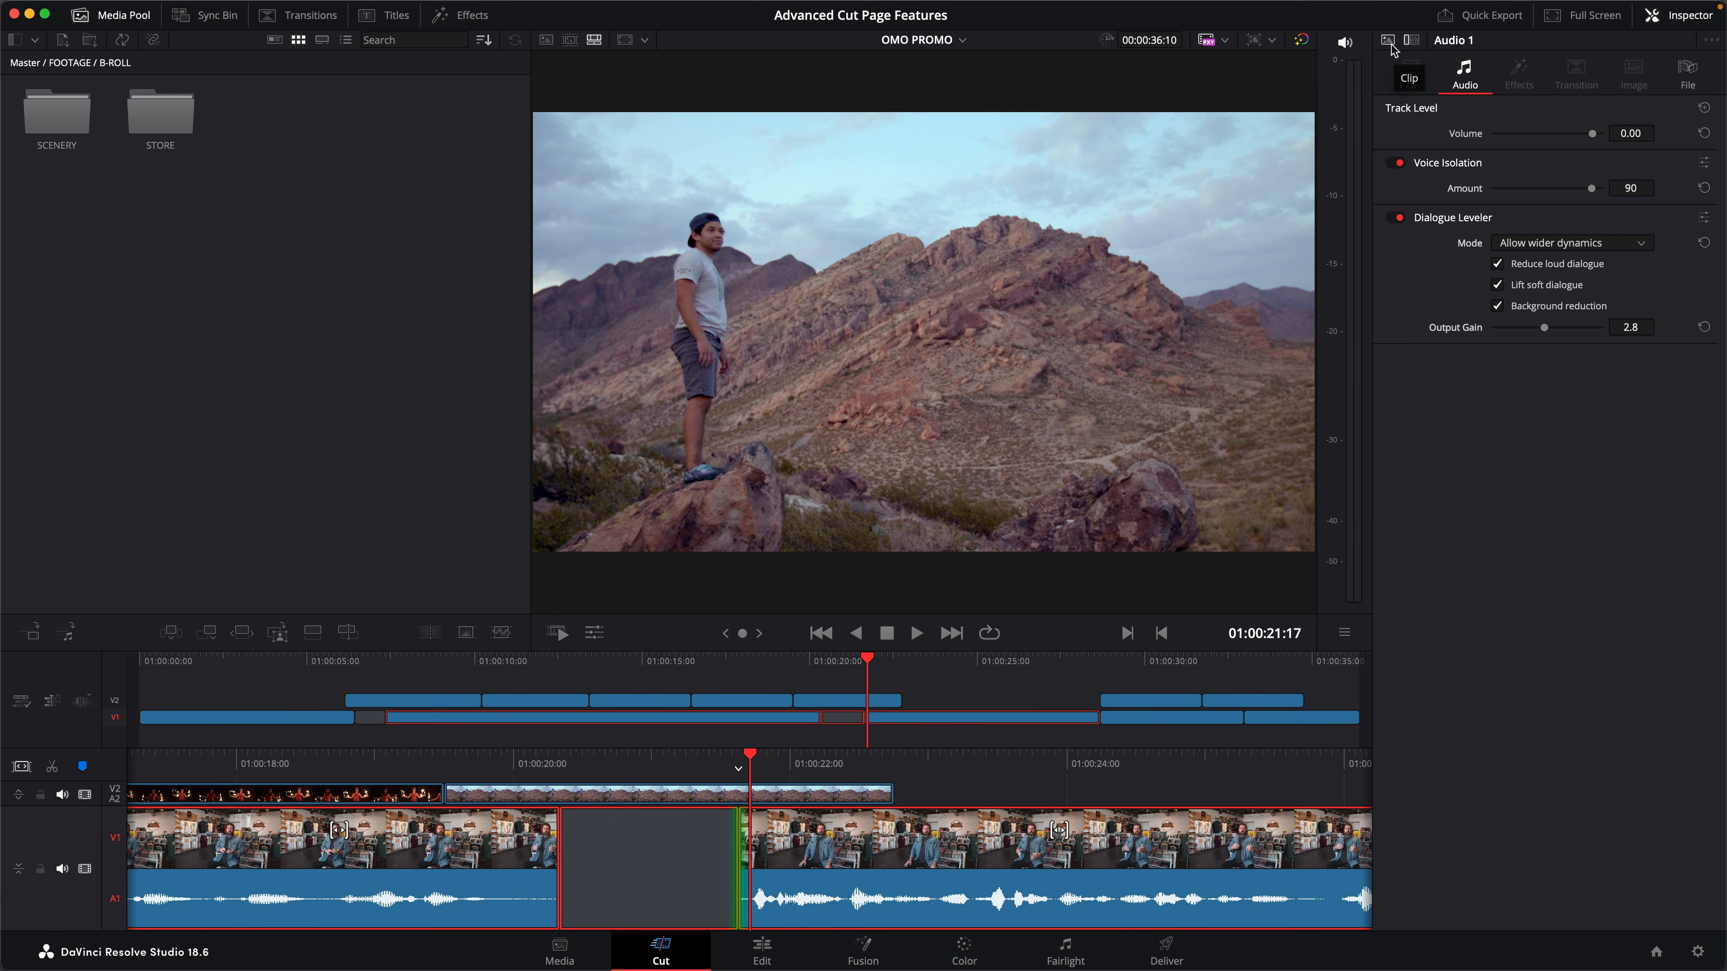
click(1392, 46)
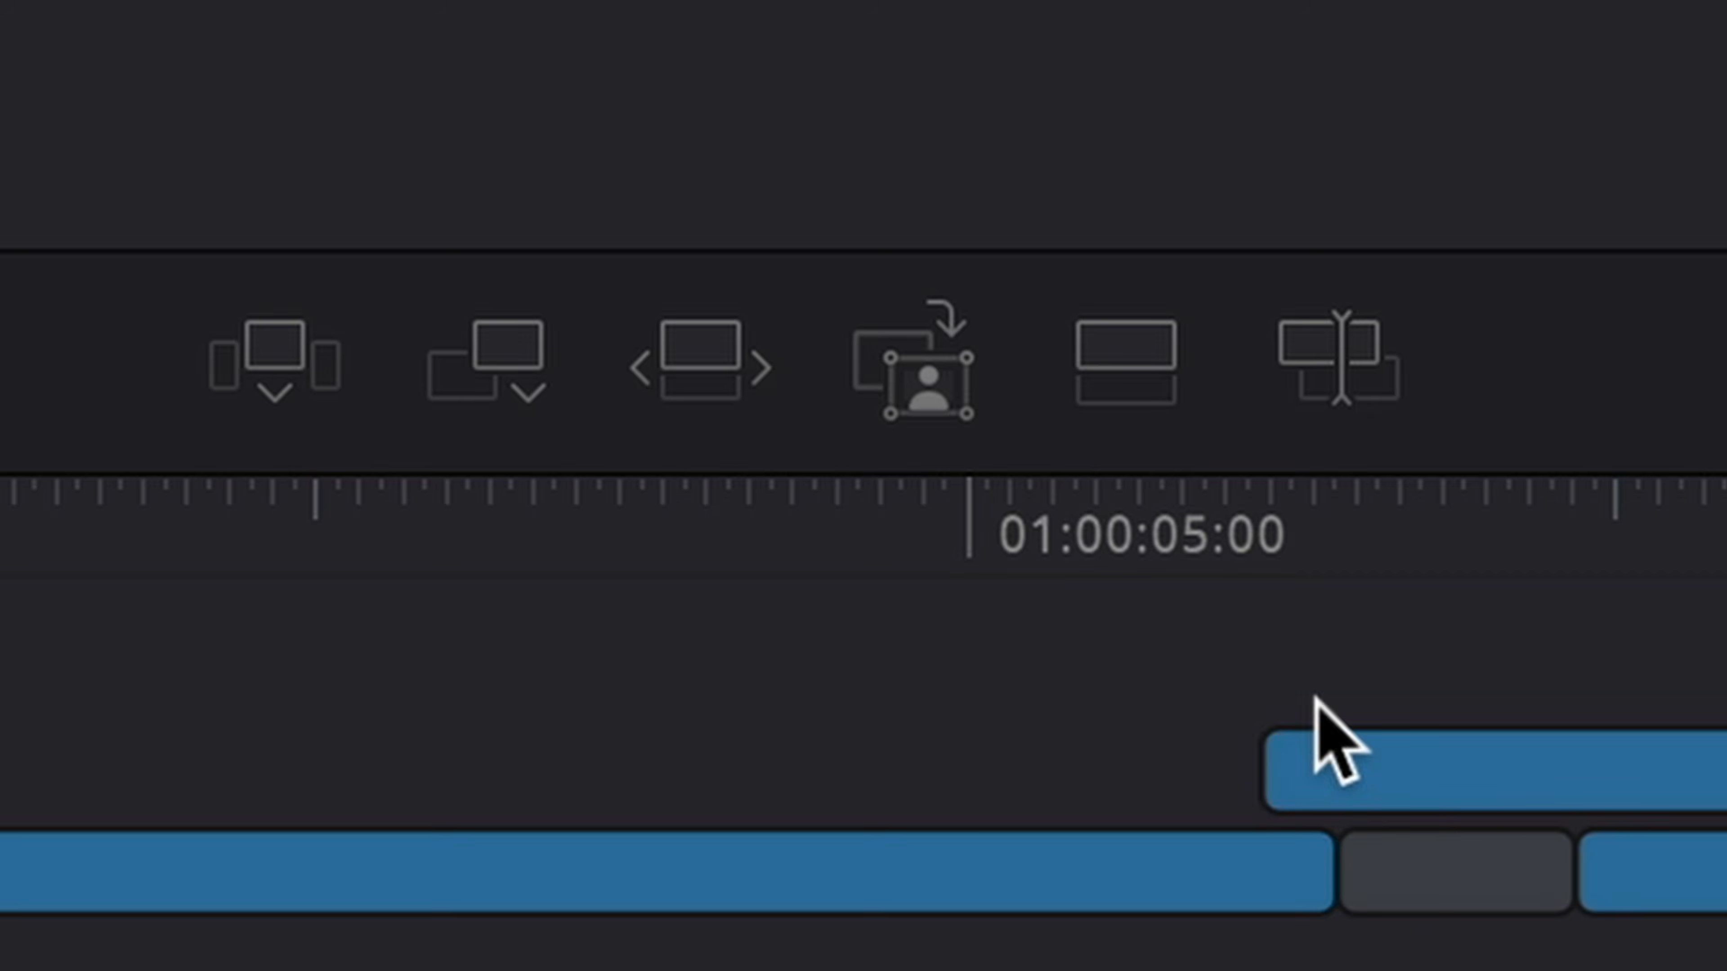
- Add a Close Up of the last interview clip on V2 and toggle it off and on to compare the framing
click(964, 418)
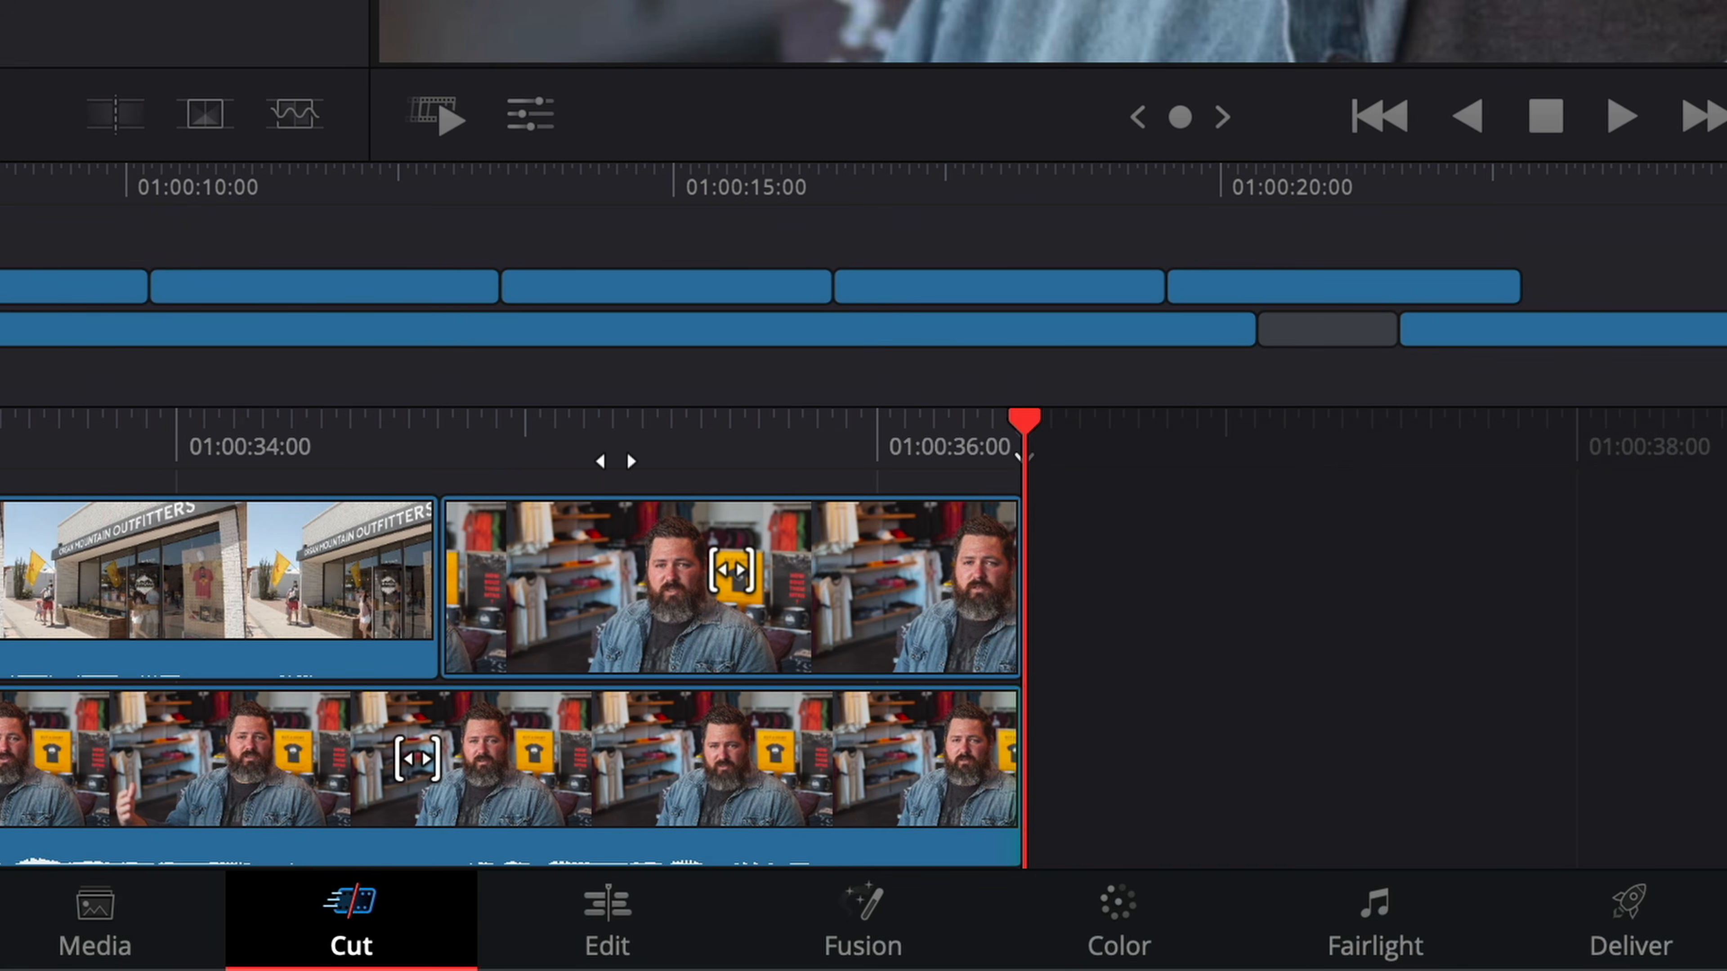
drag(680, 449, 1064, 430)
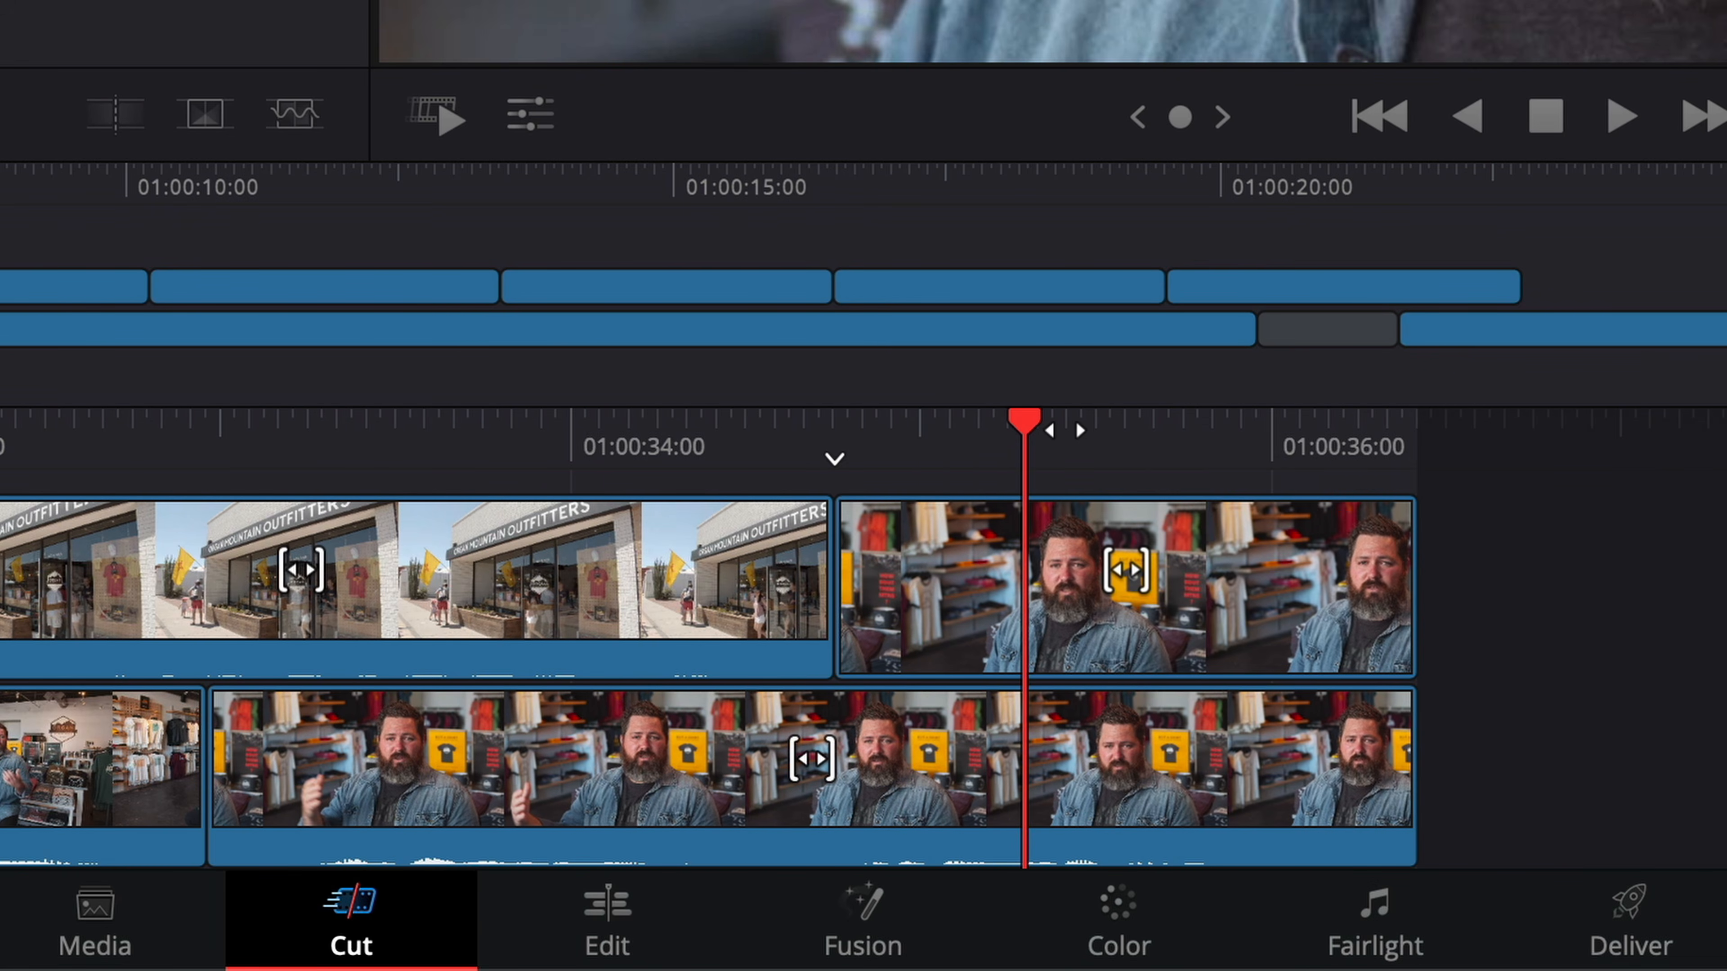
click(1279, 624)
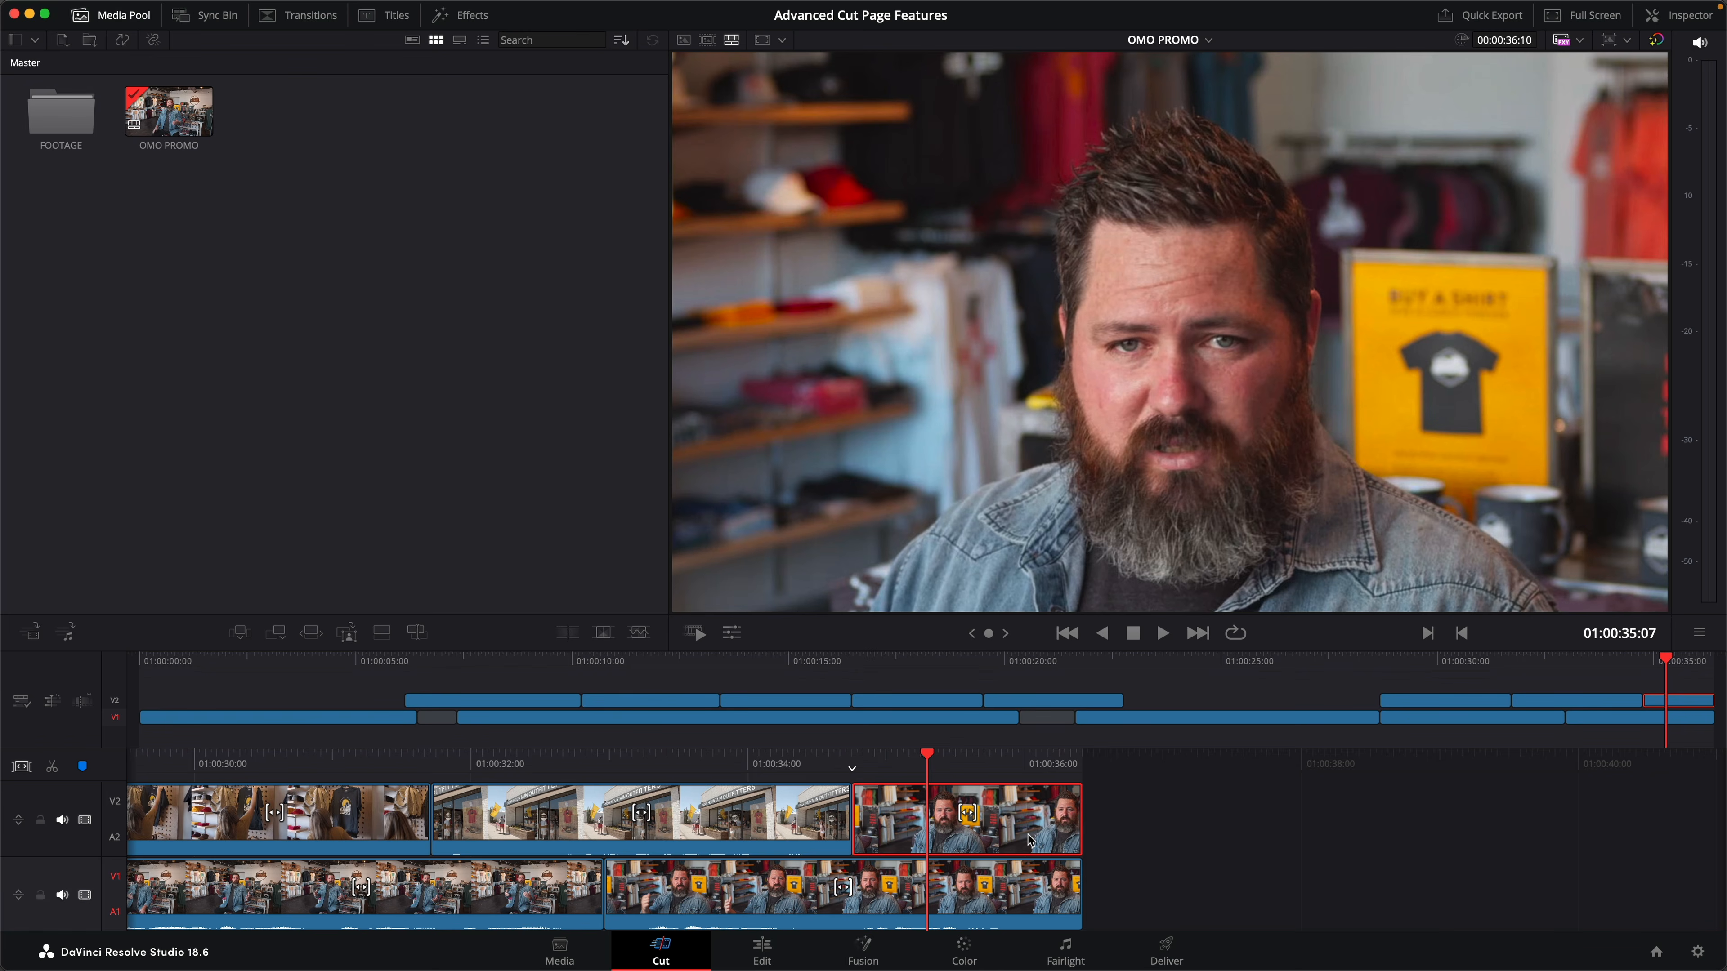
key(d)
key(d)
- Adjust the vertical position of the close-up clip on V2 with the transform controls
click(732, 633)
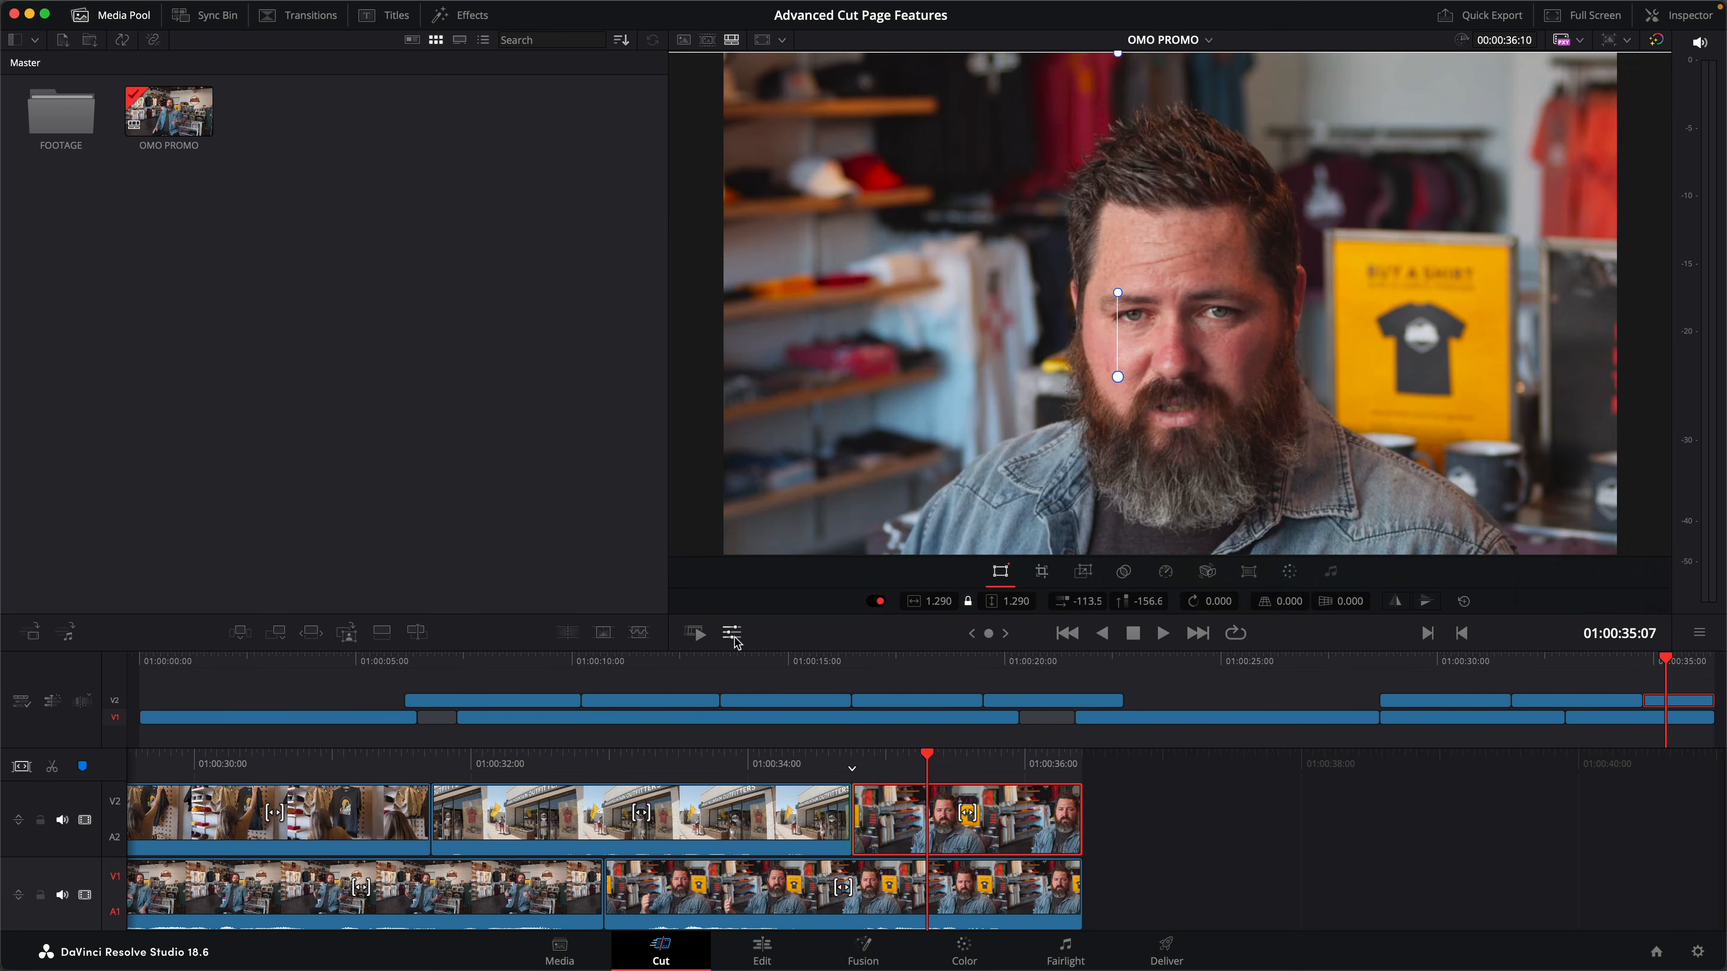
click(1141, 601)
drag(1142, 601, 1204, 601)
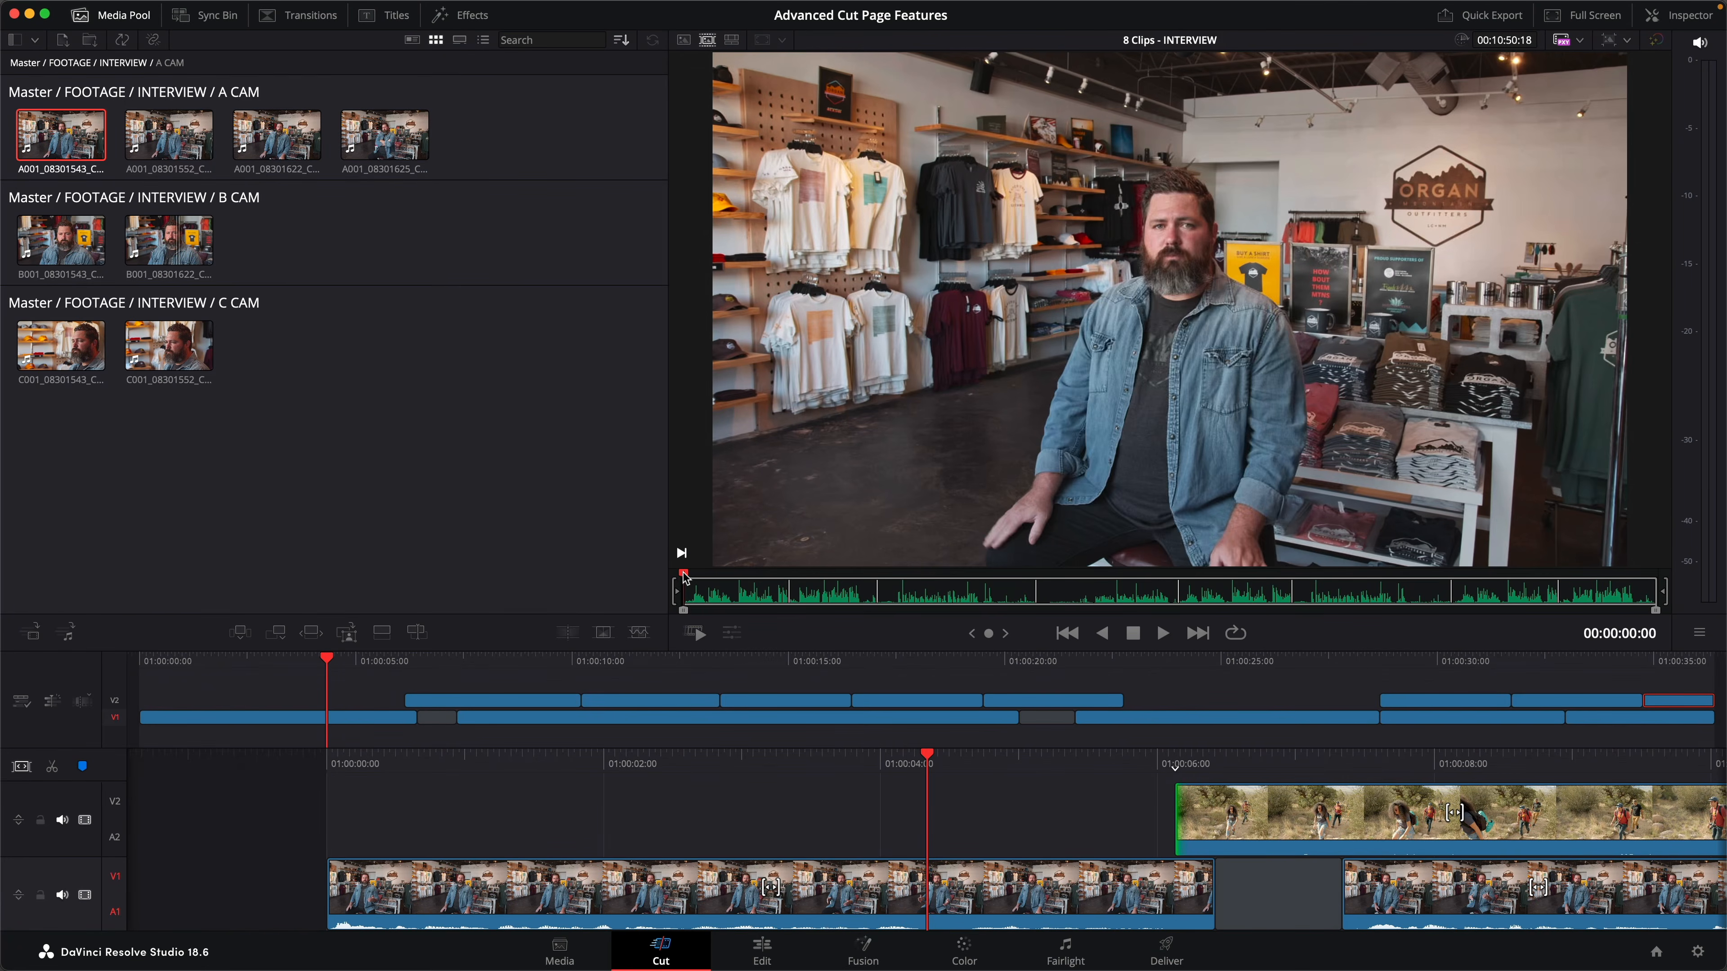
- Step through the interview source tape clip by clip to examine the different camera angles
key(Down)
key(Down)
key(Down)
key(Down)
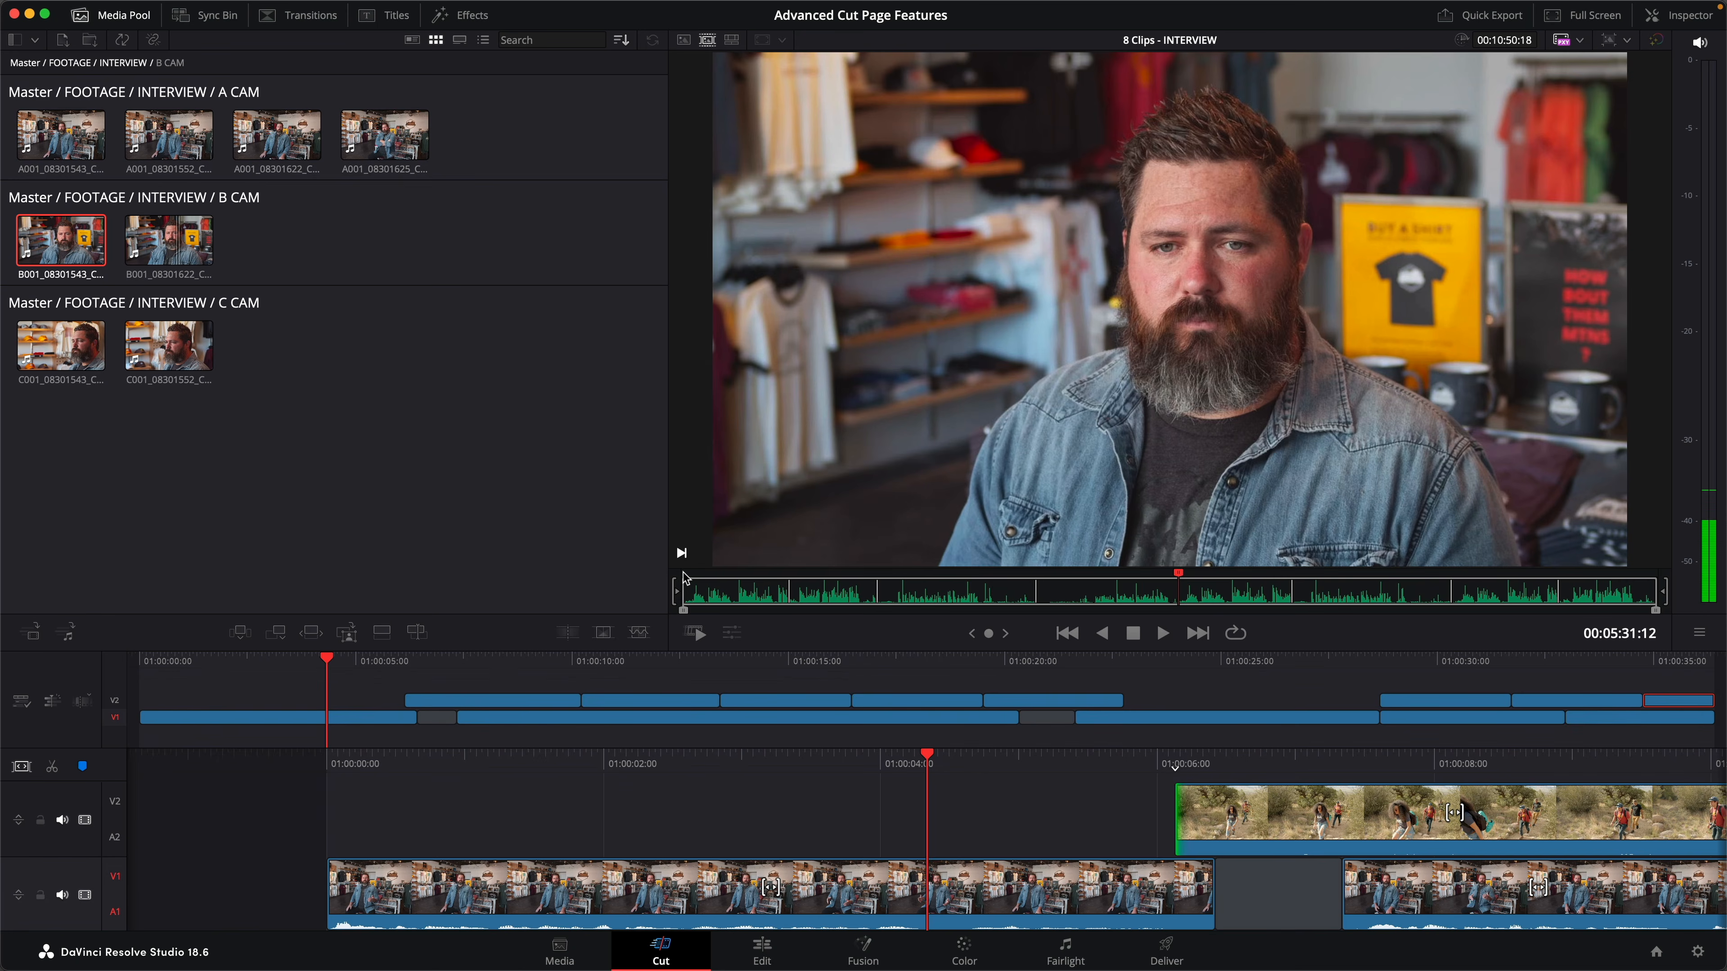
key(Down)
key(Down)
key(Down)
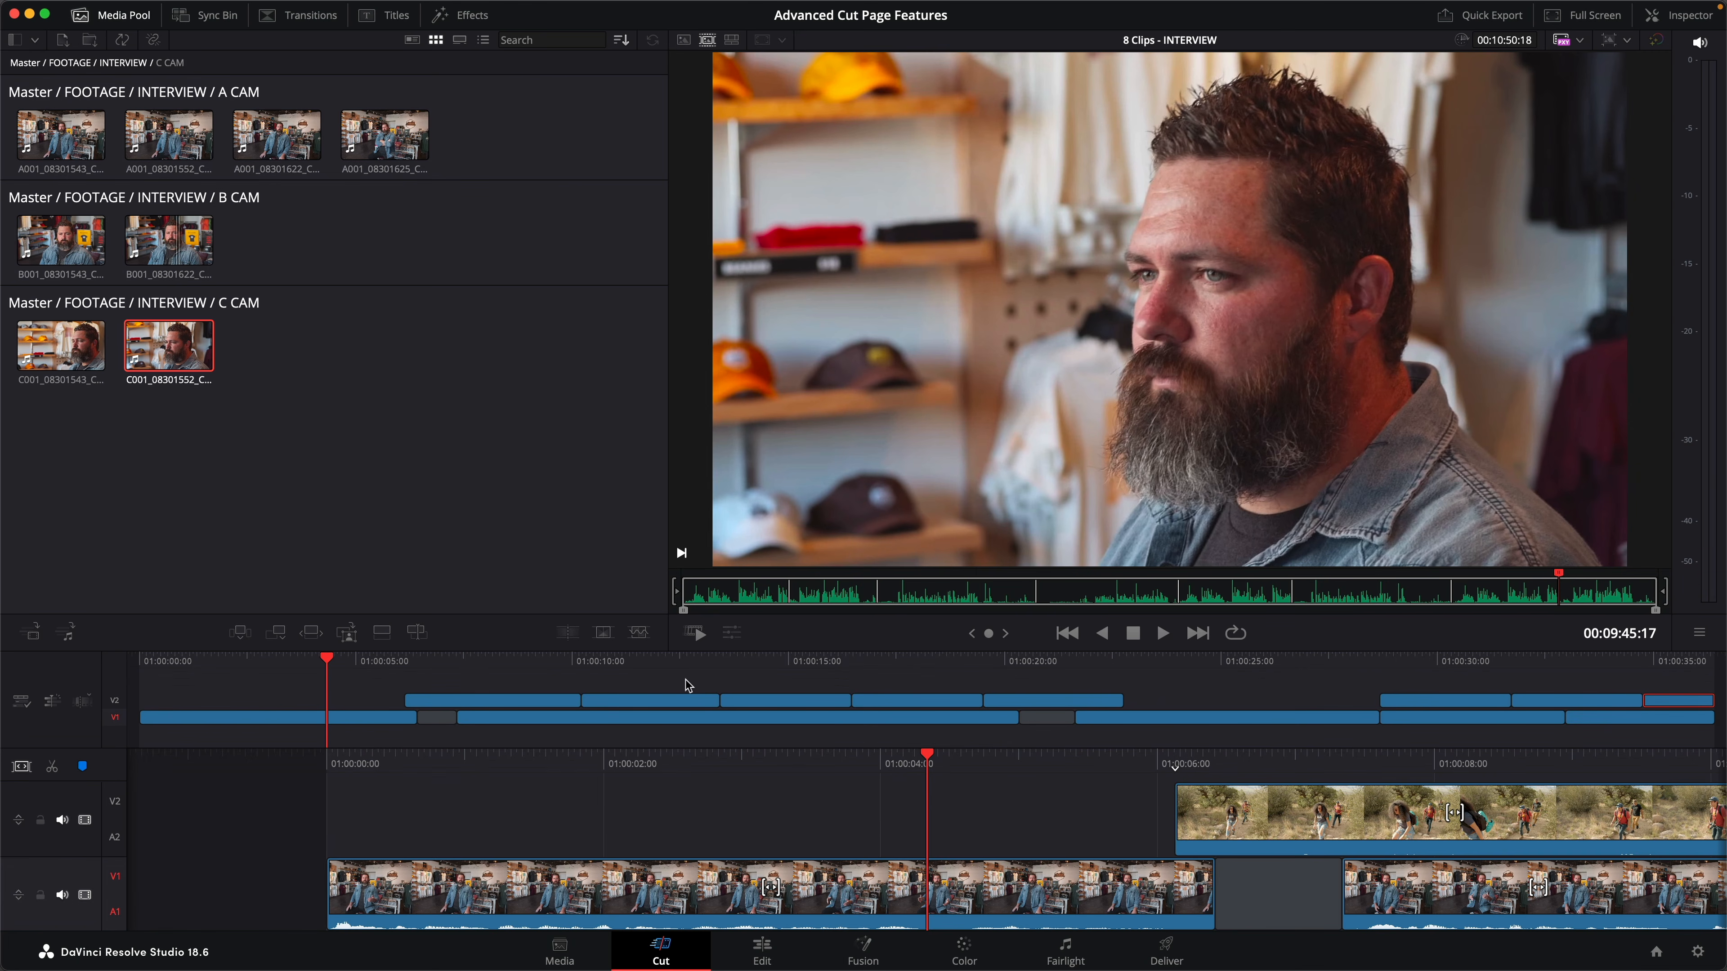
- Mark a timeline range from 01:00:04:08 to the start of the first hiking clip at 01:00:06:03
mouse_move(846, 771)
mouse_down()
mouse_move(722, 761)
mouse_move(922, 770)
mouse_move(846, 766)
mouse_up()
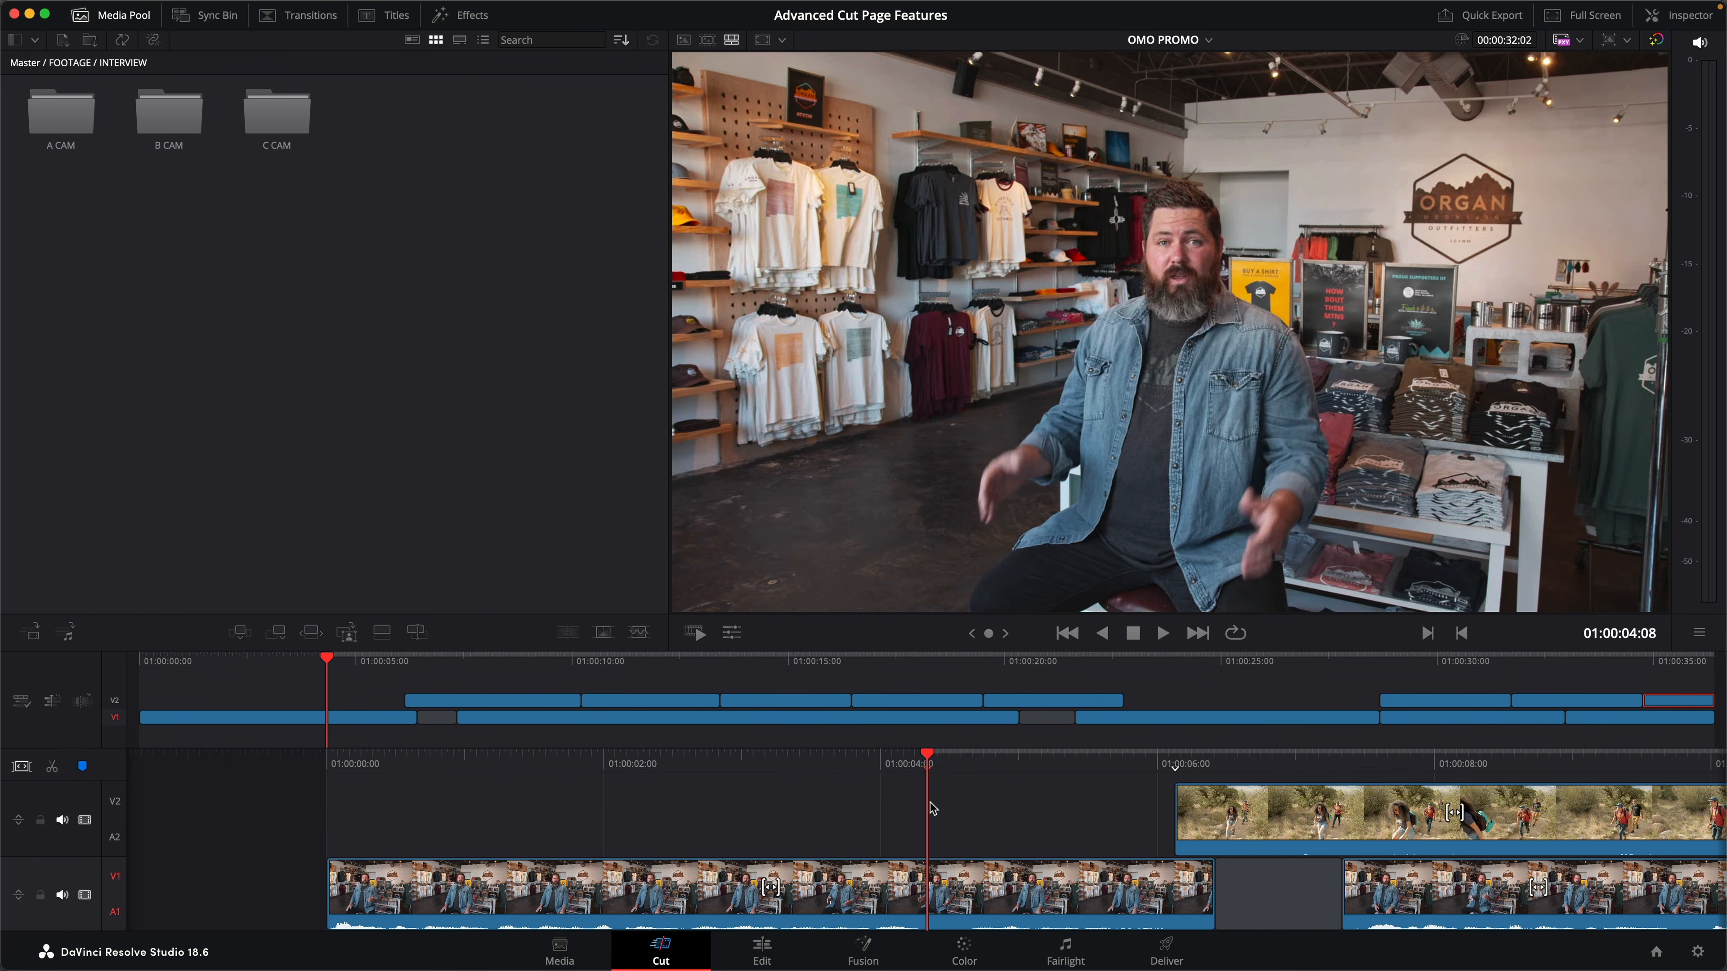
key(Down)
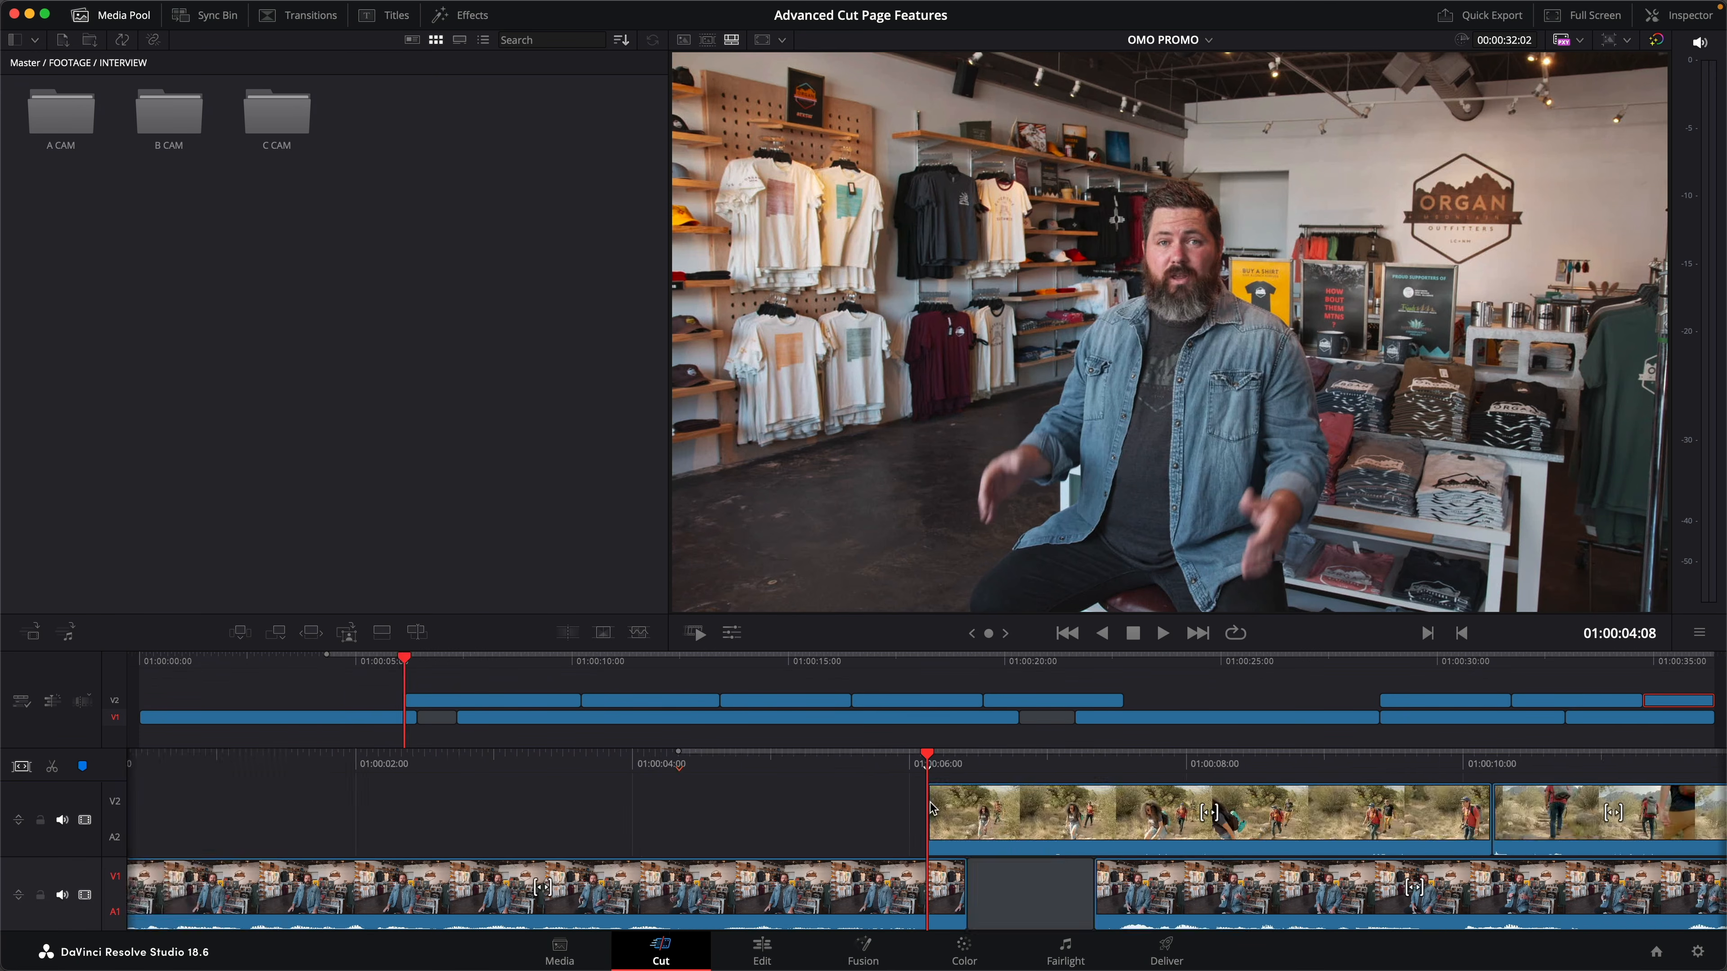
key(o)
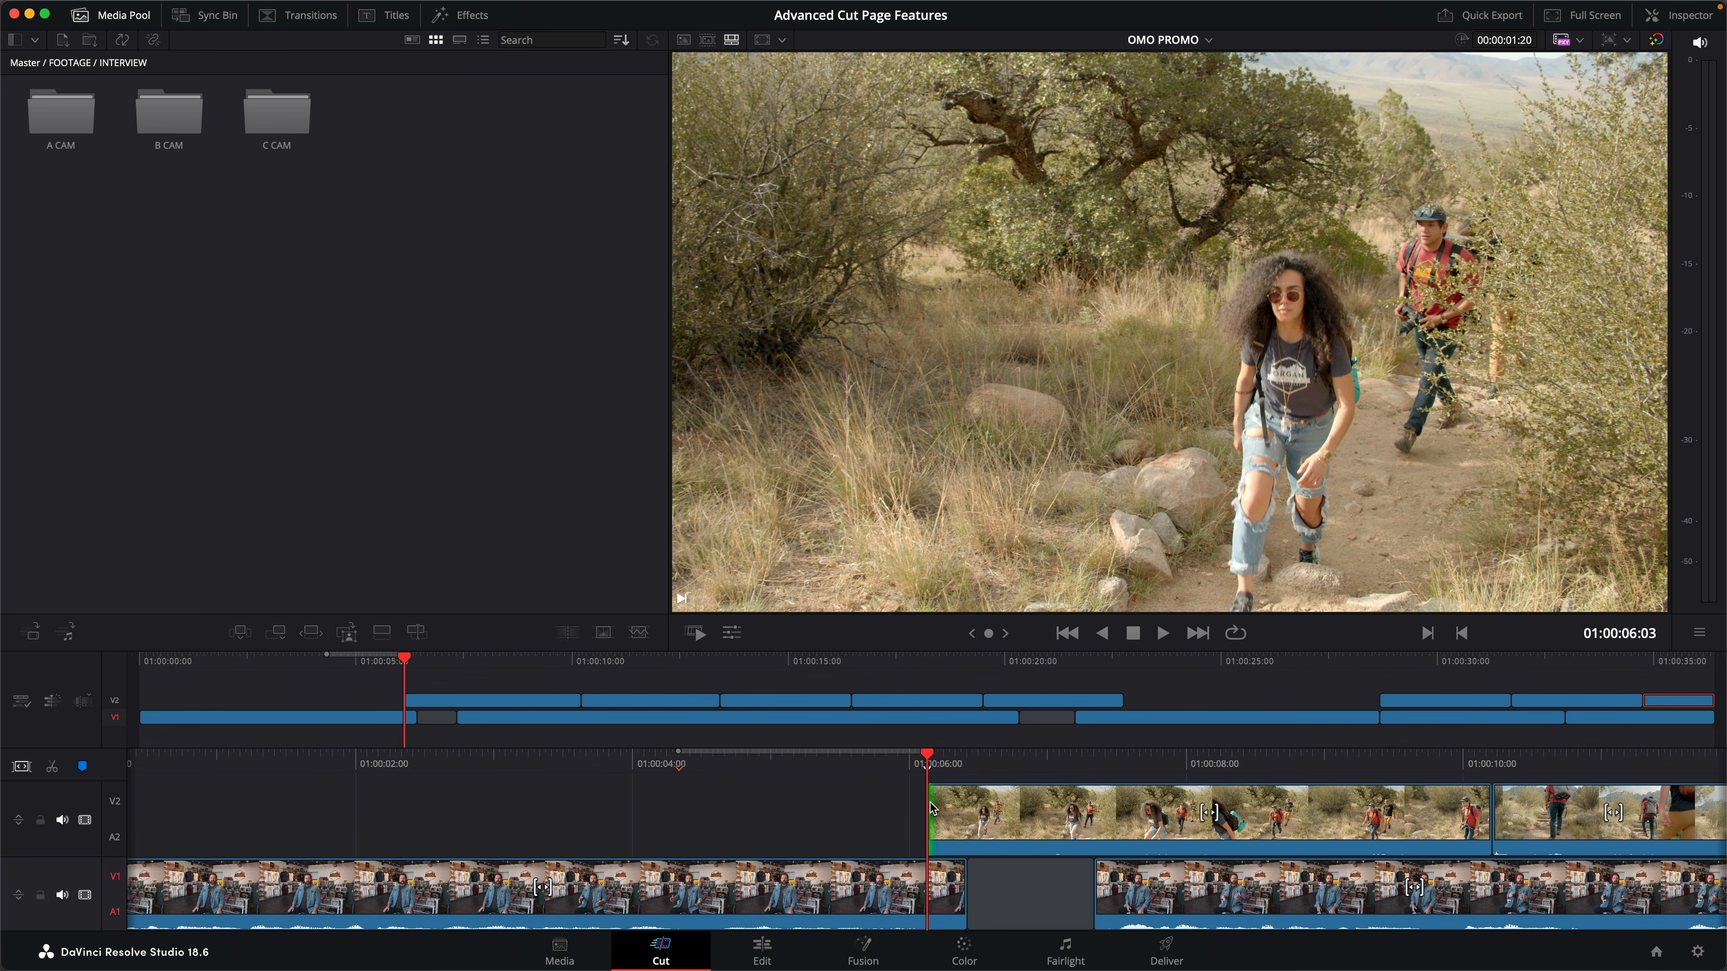
- Use Source Overwrite to place the matching part of the first B CAM interview clip into the marked range on V2
key(q)
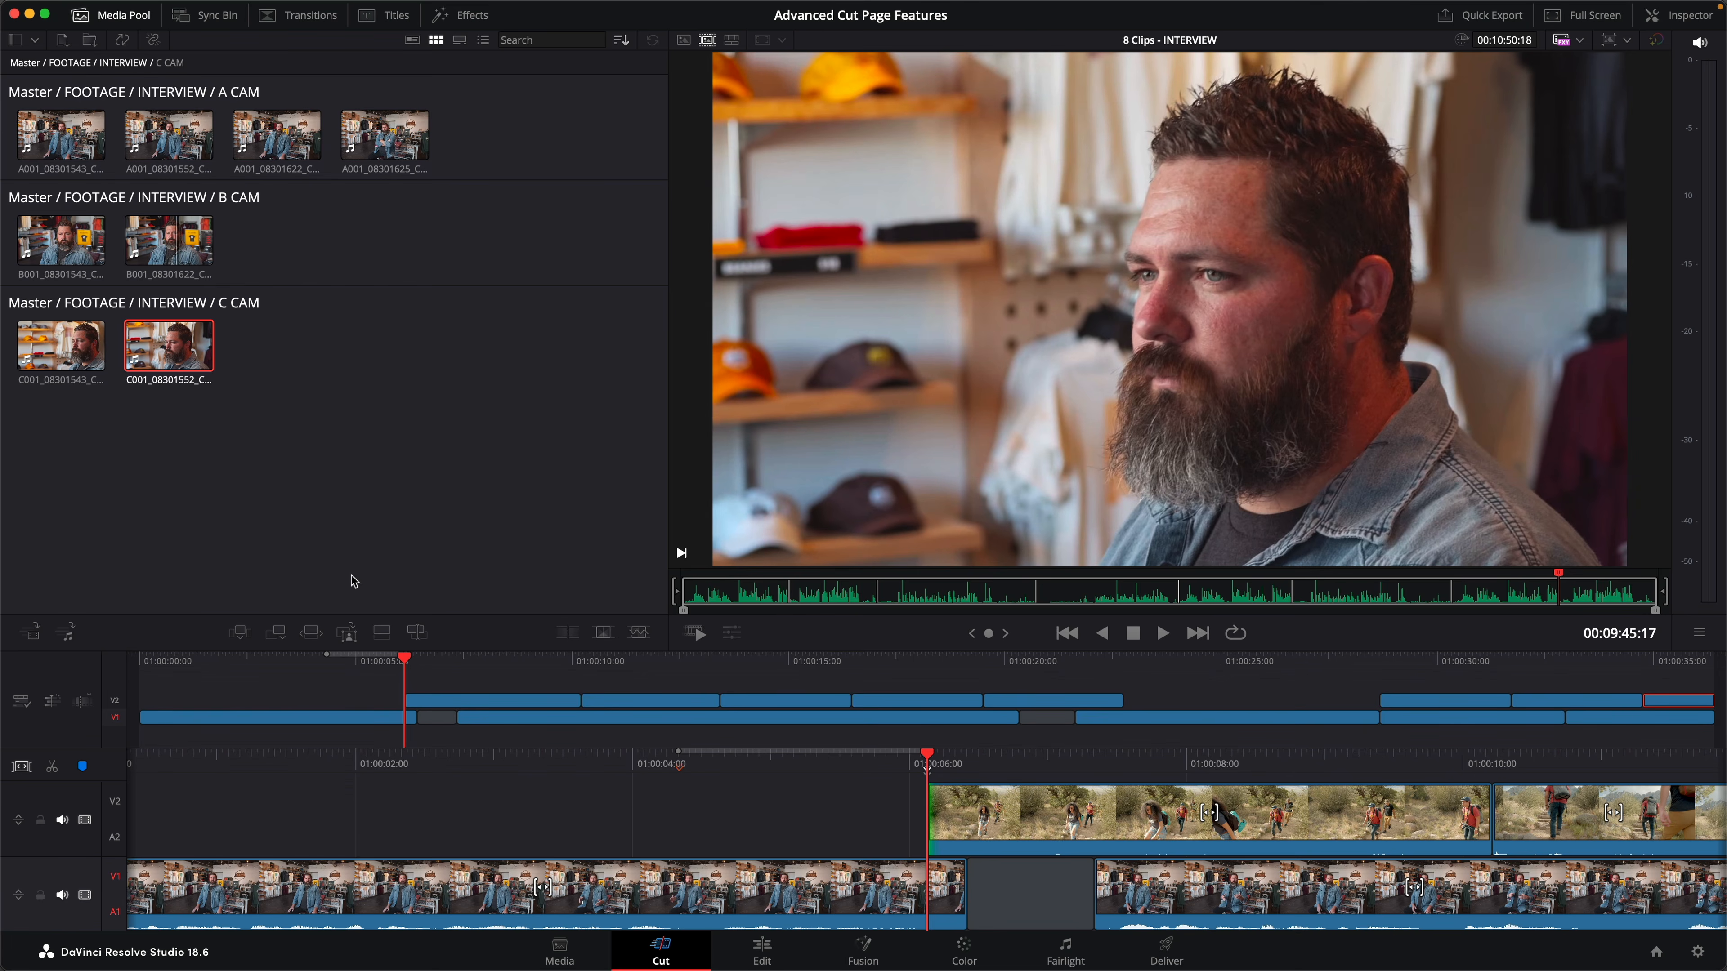
click(55, 267)
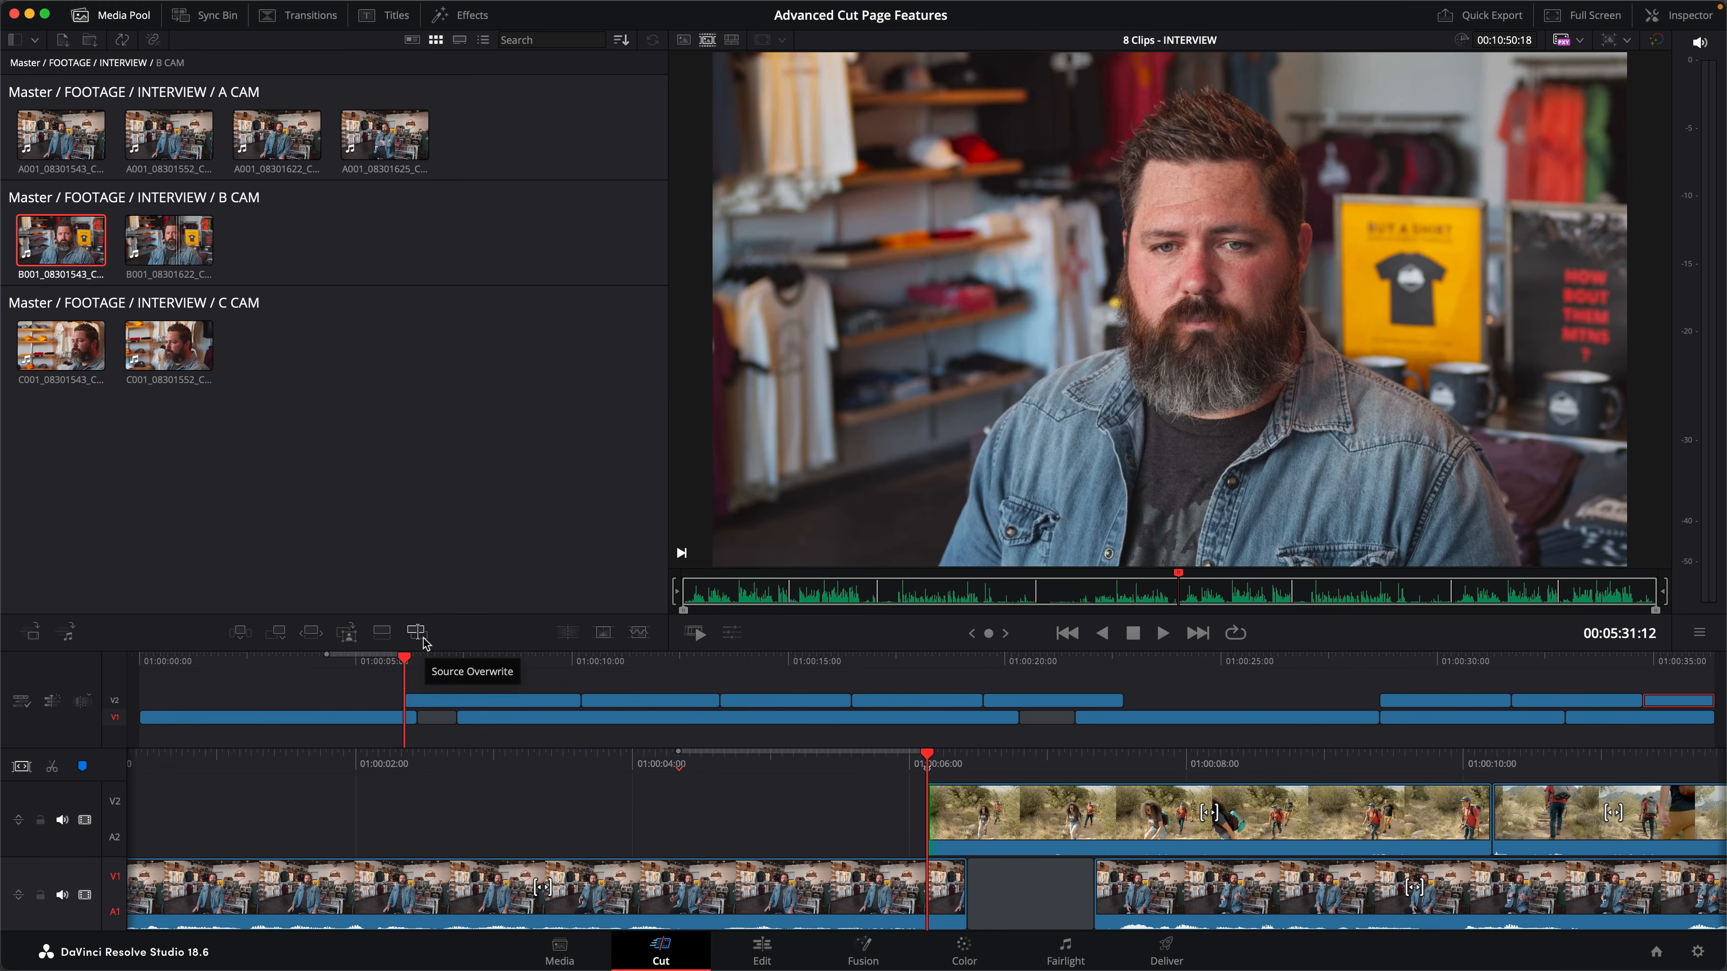
click(1149, 279)
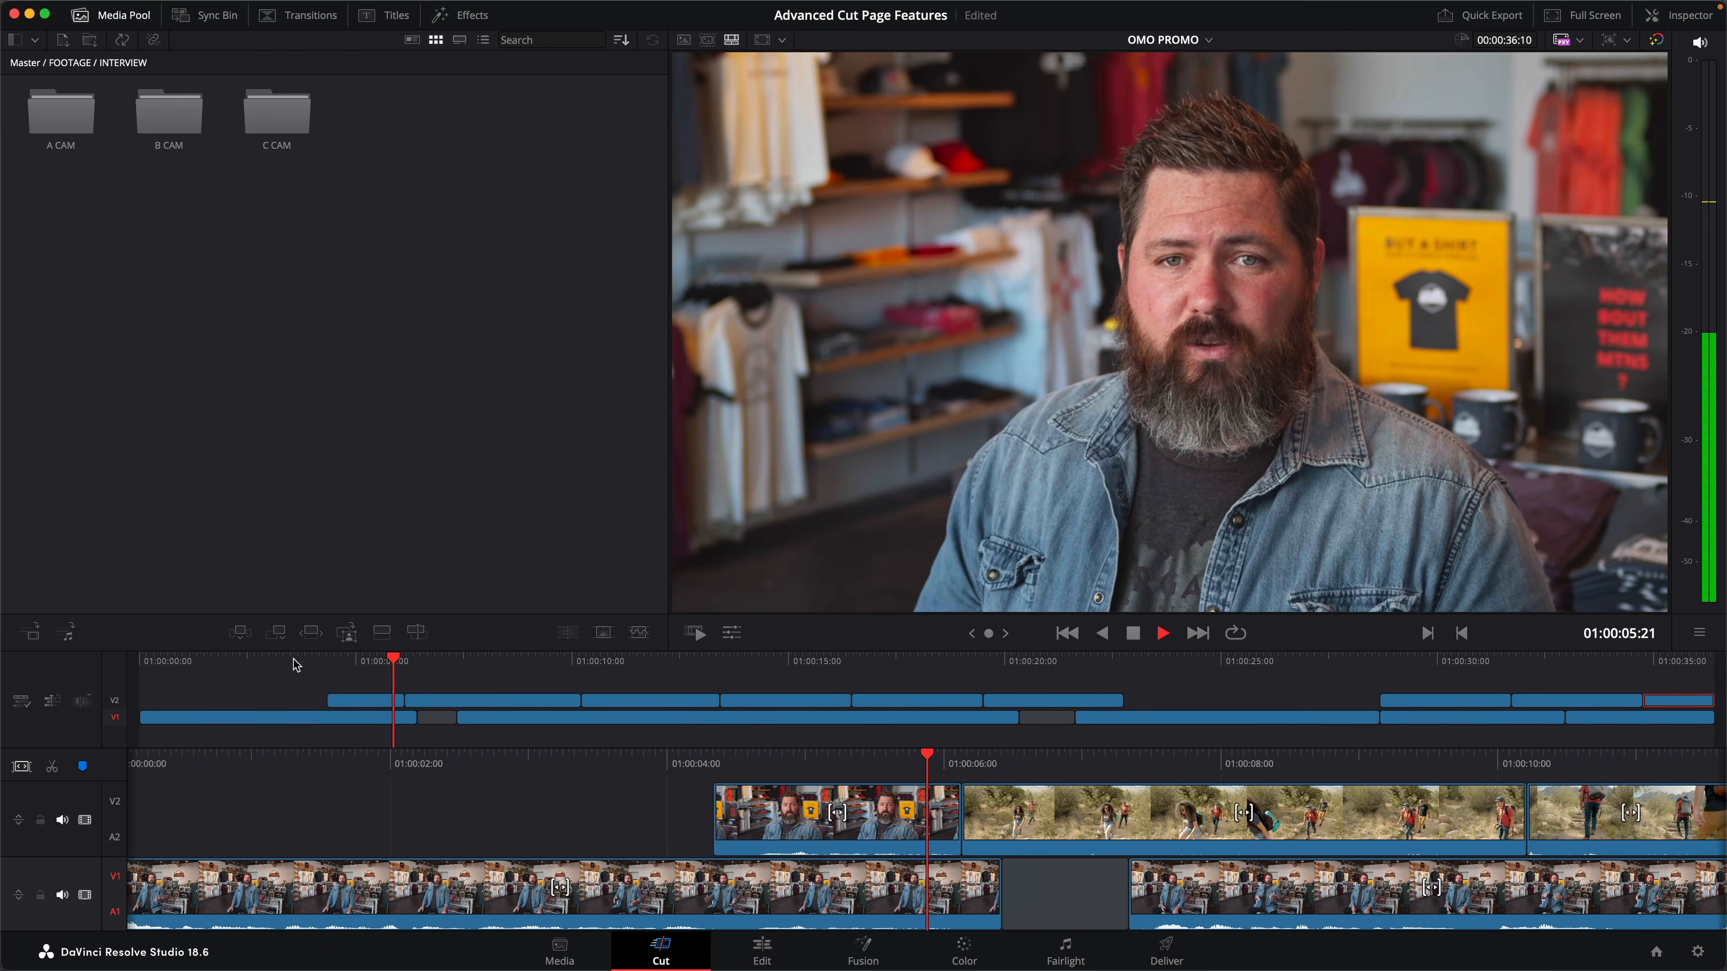
- Stop playback after reviewing the new B CAM cutaway on V2 and mute its audio
key(space)
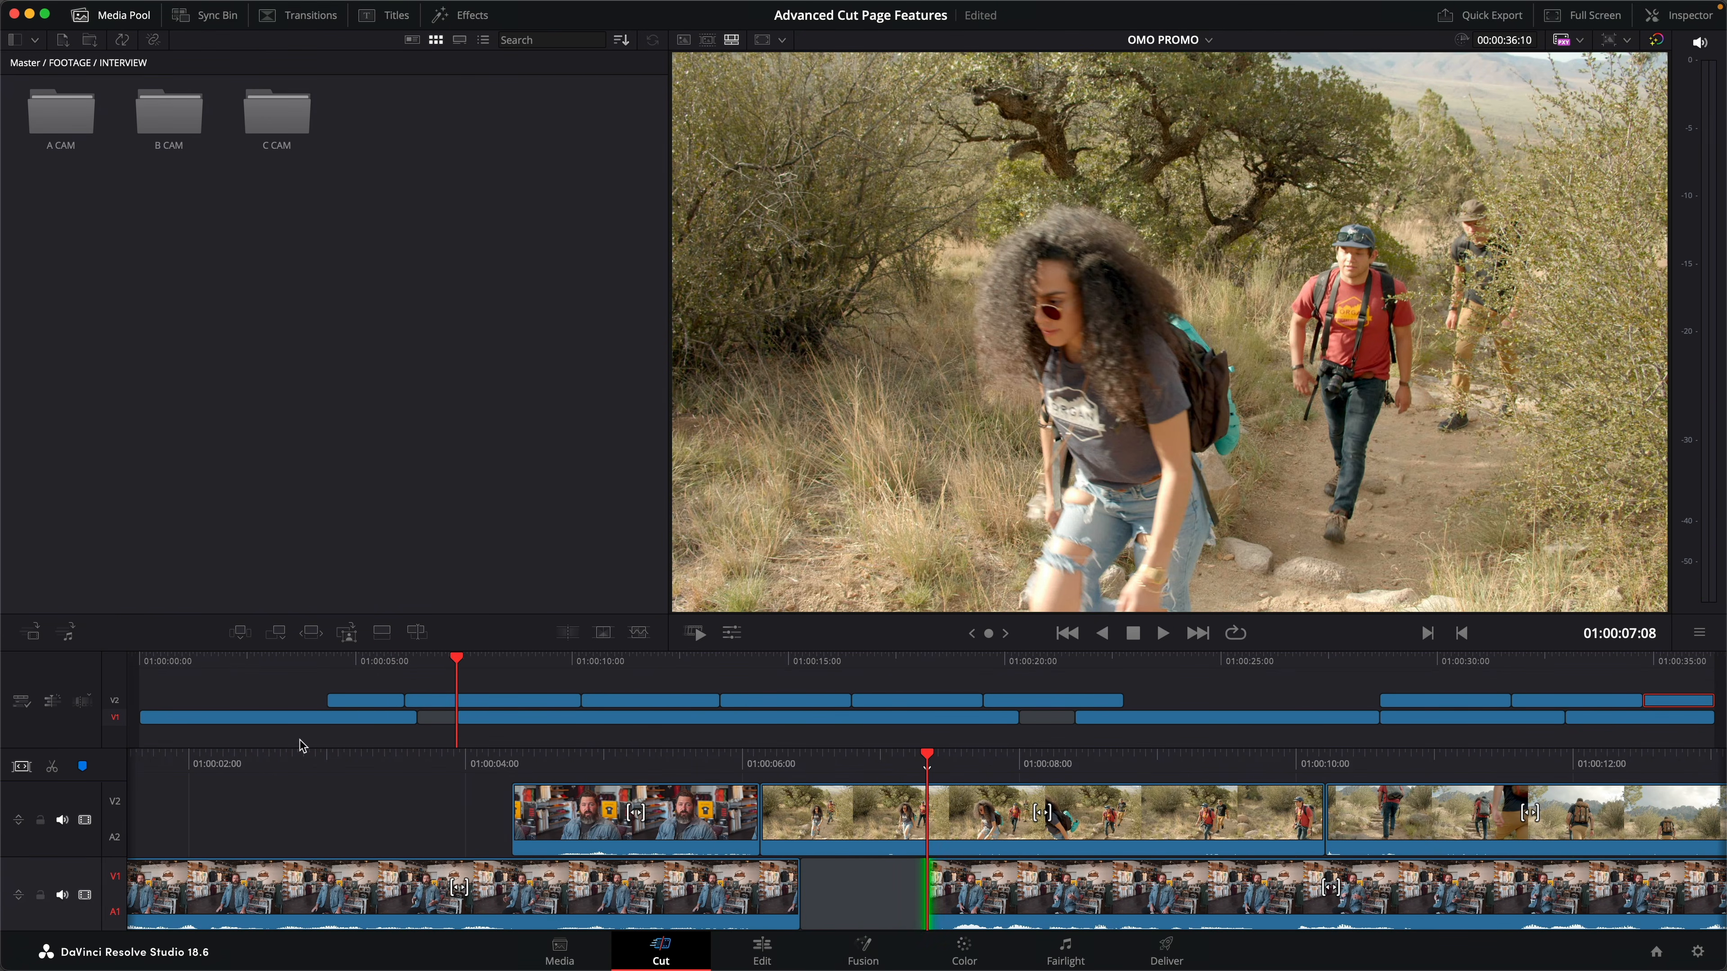
right_click(596, 831)
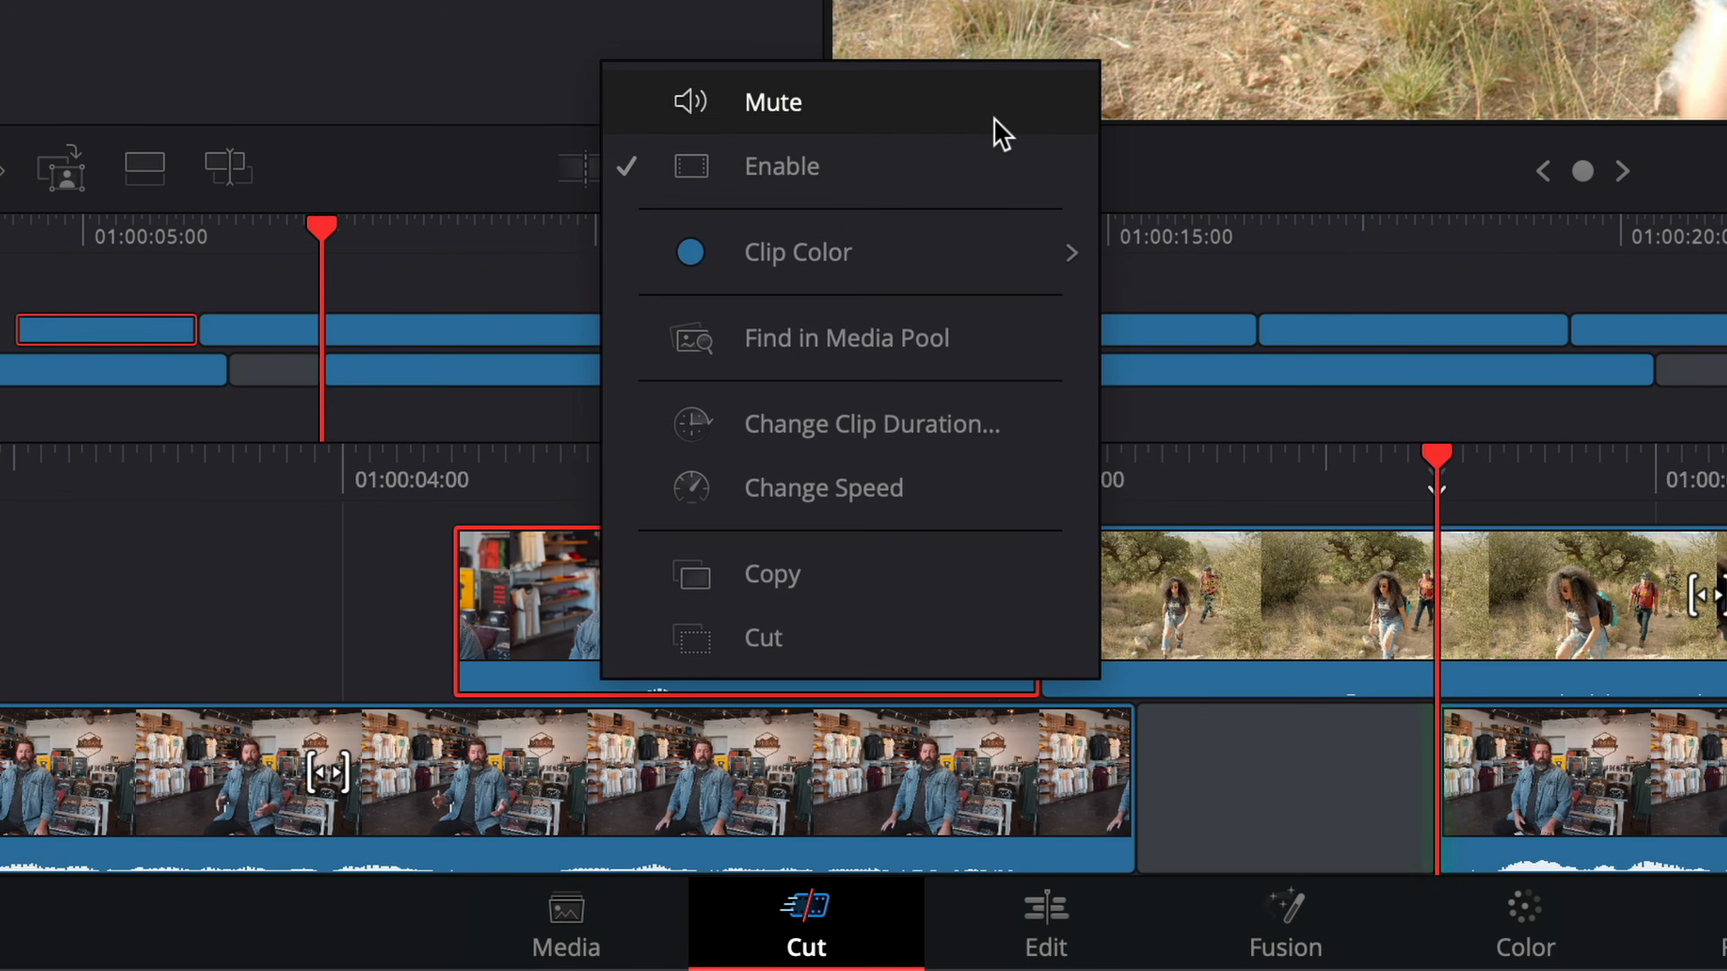
click(994, 124)
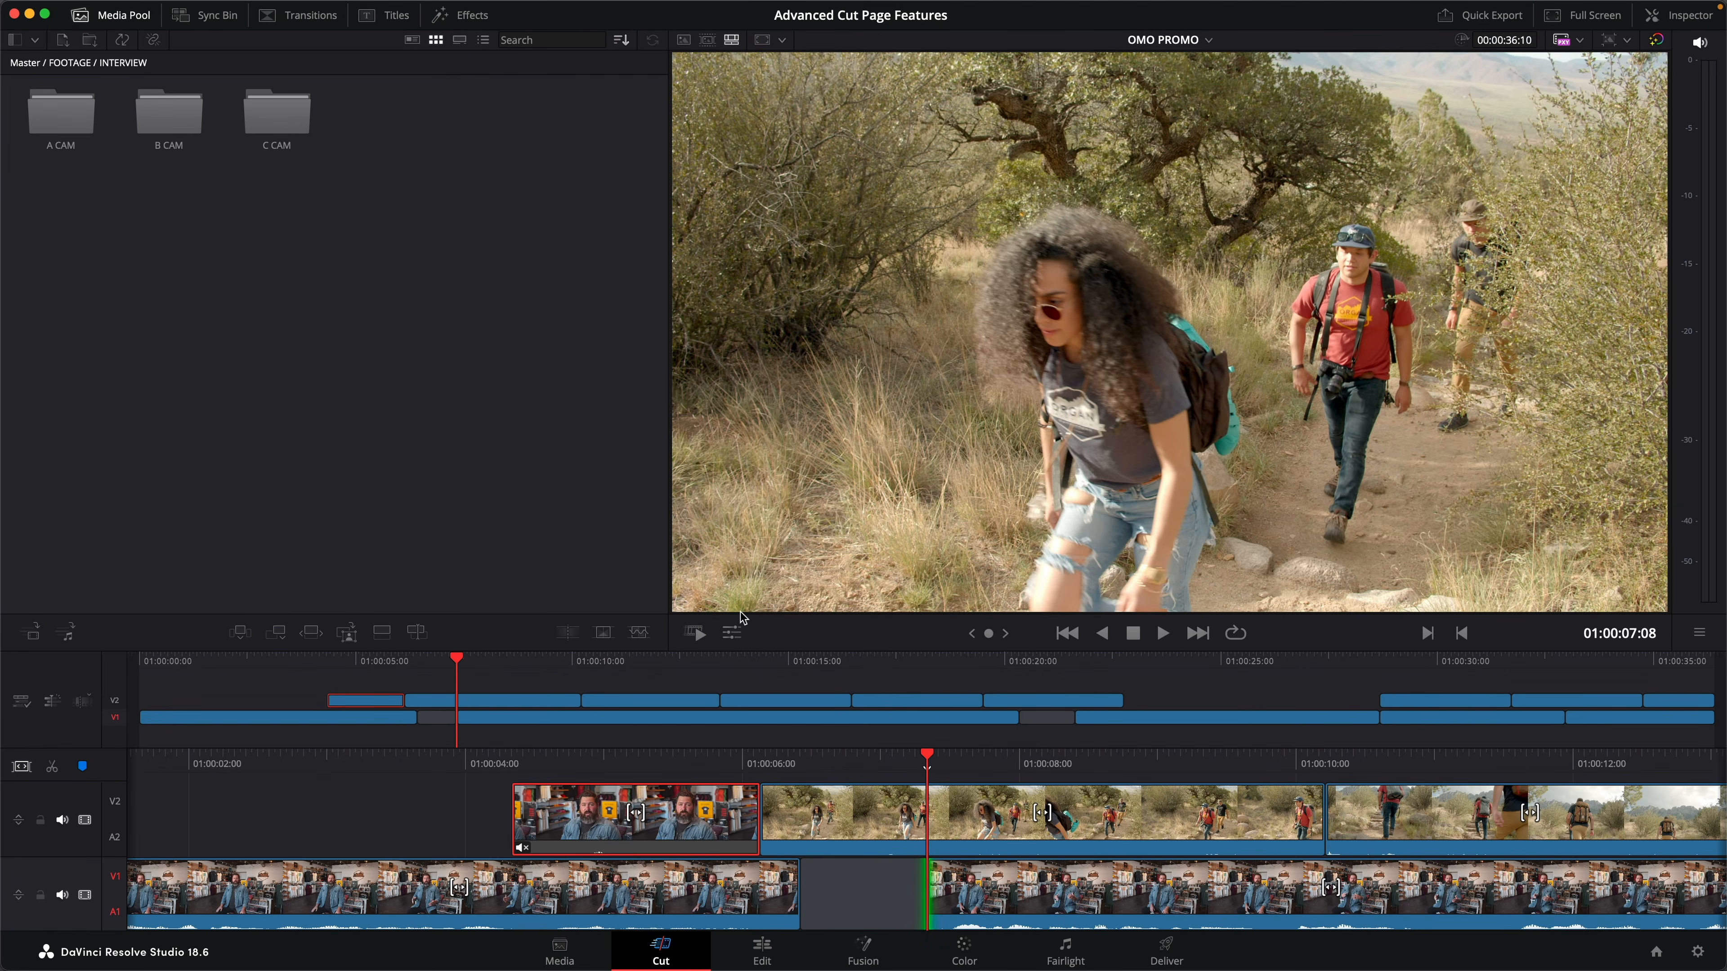
- Inspect the timecode settings in the Clip Attributes of the first B CAM interview clip
key(q)
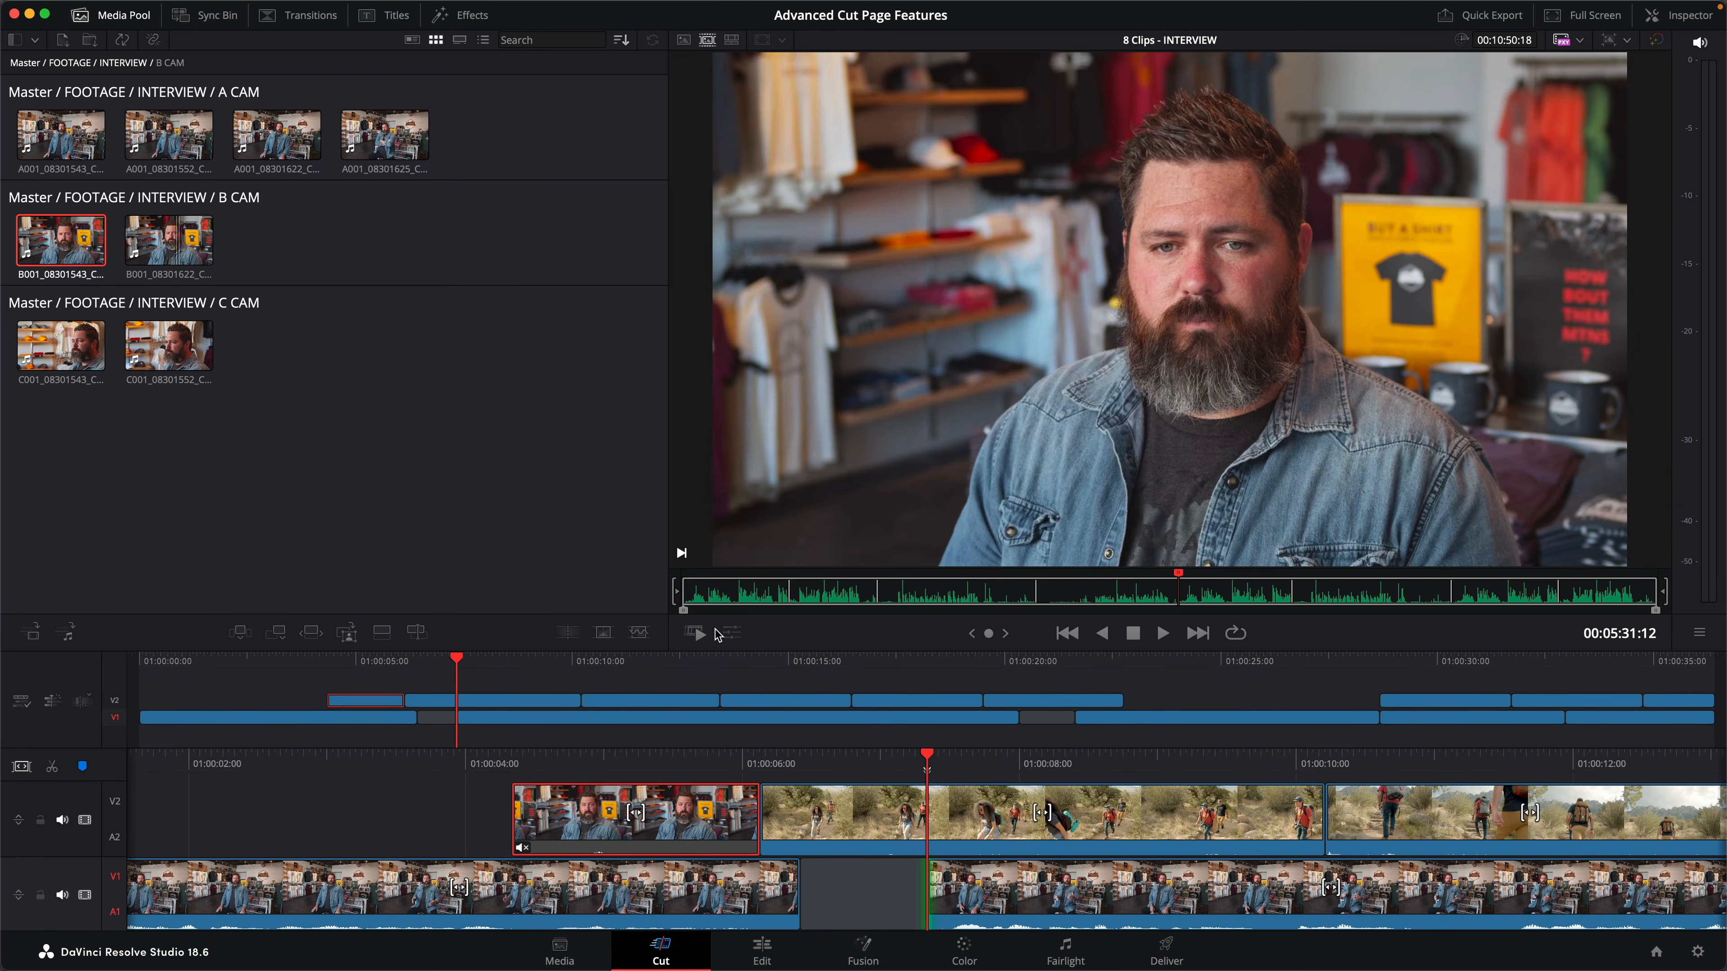
right_click(56, 263)
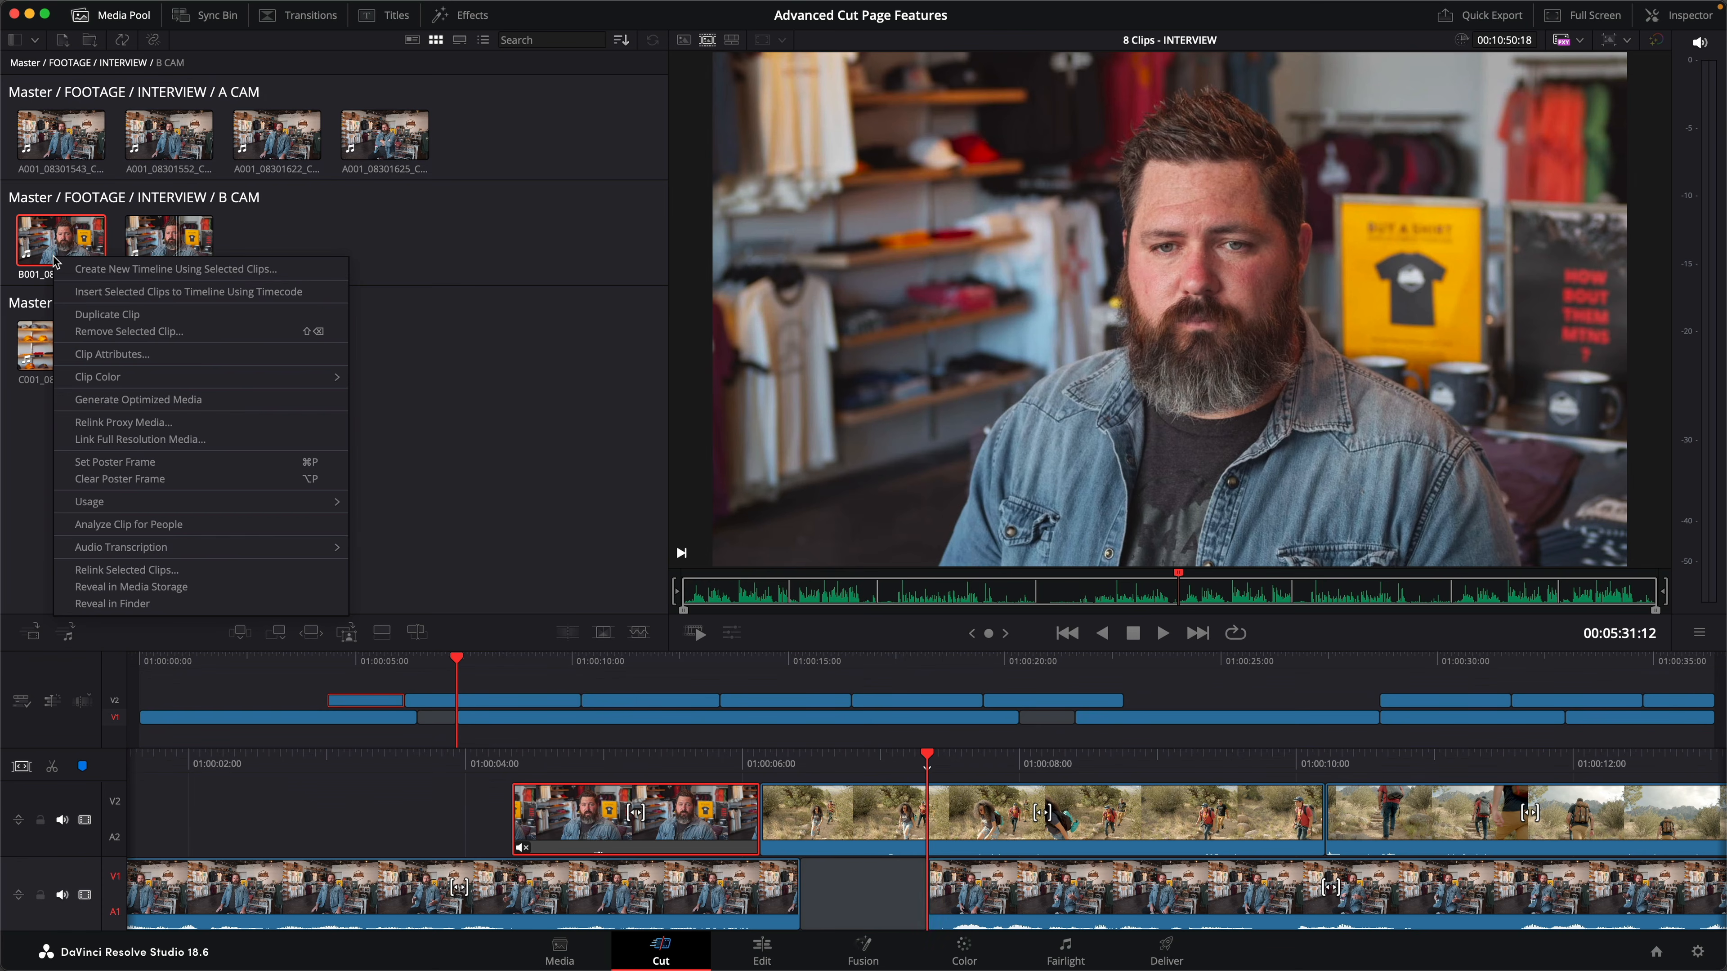
click(189, 354)
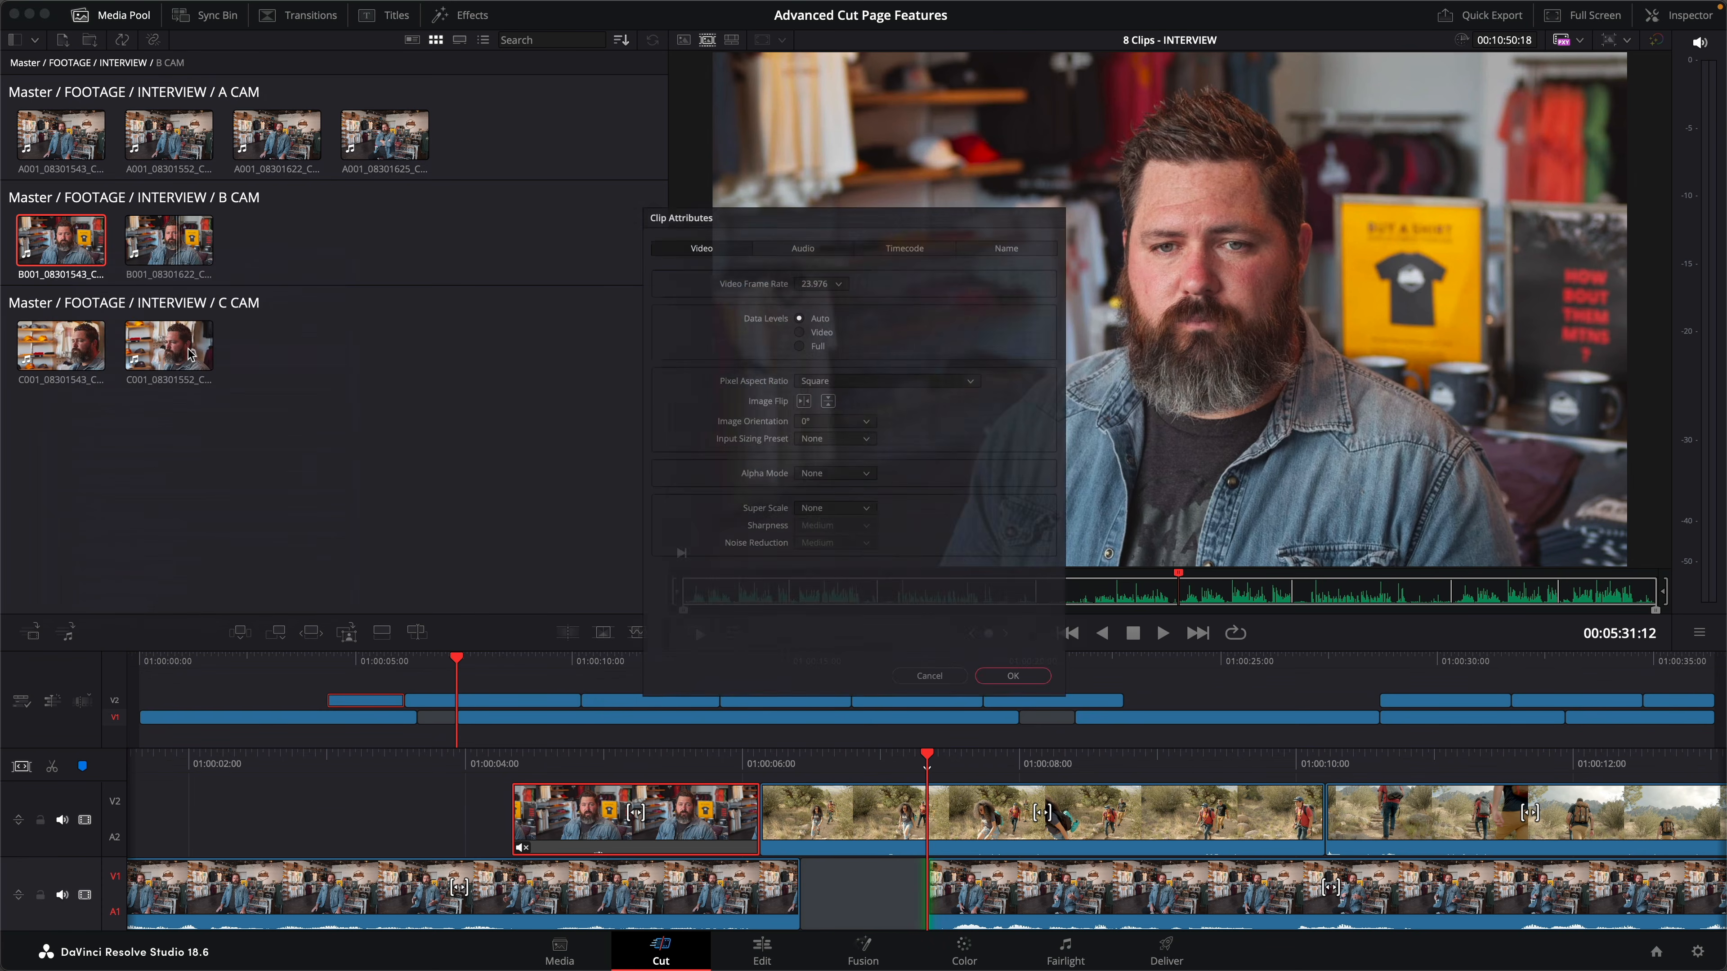
click(926, 208)
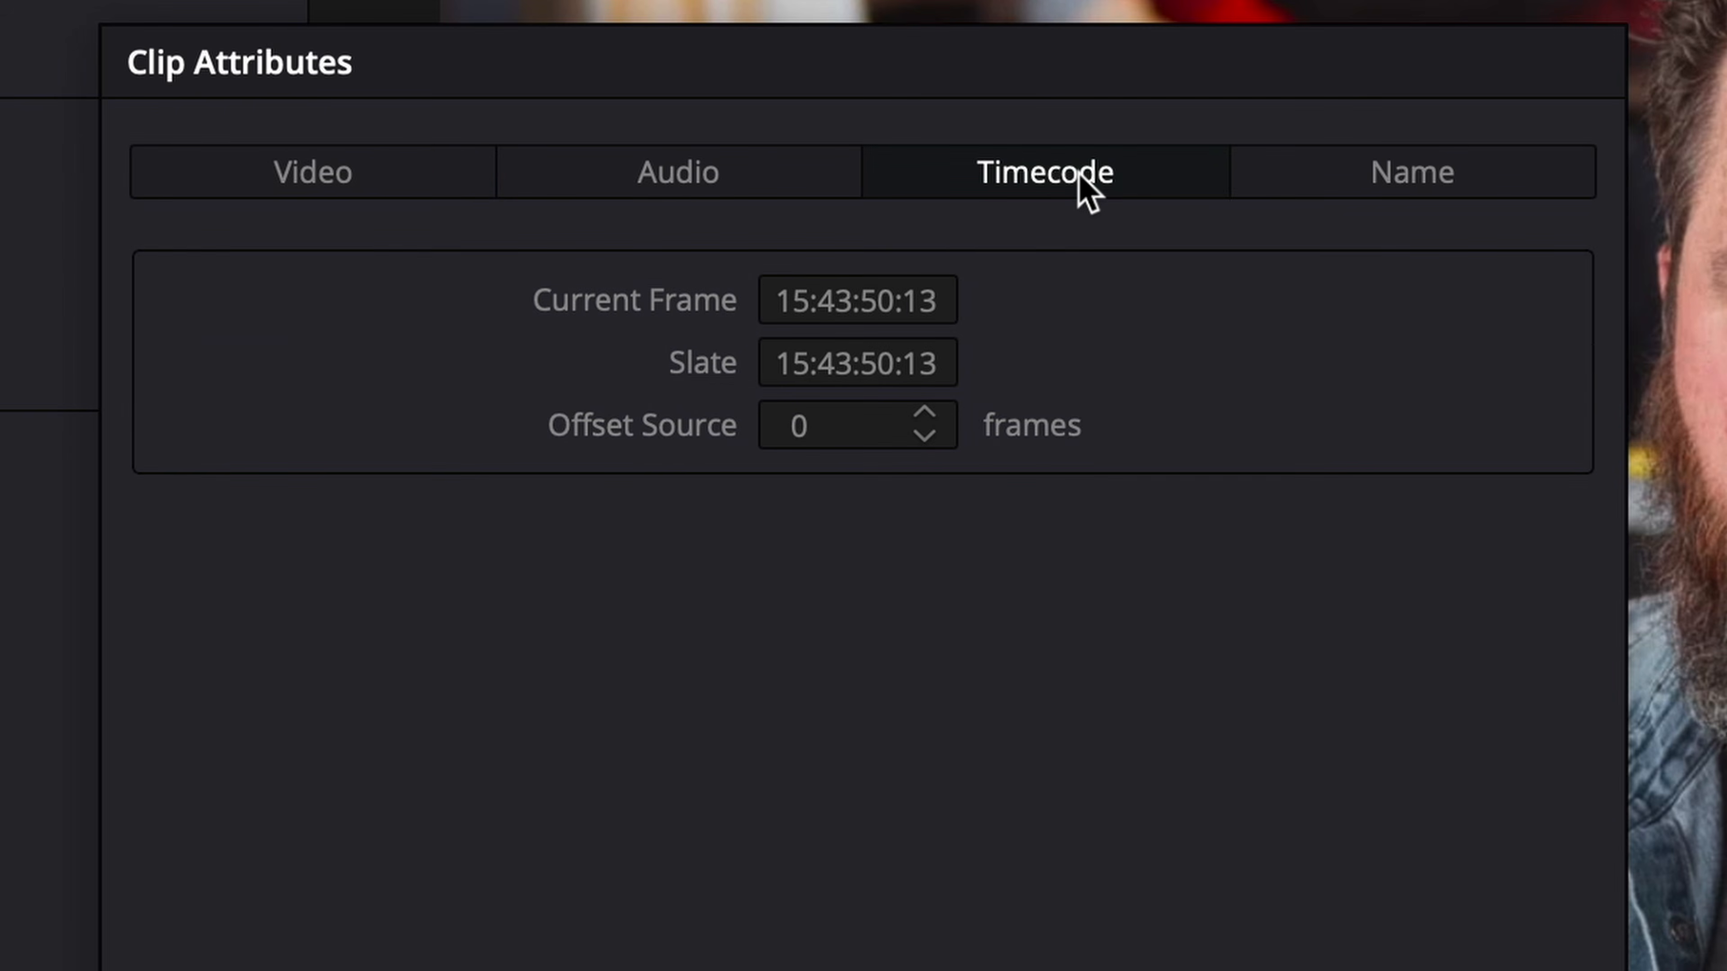
click(943, 303)
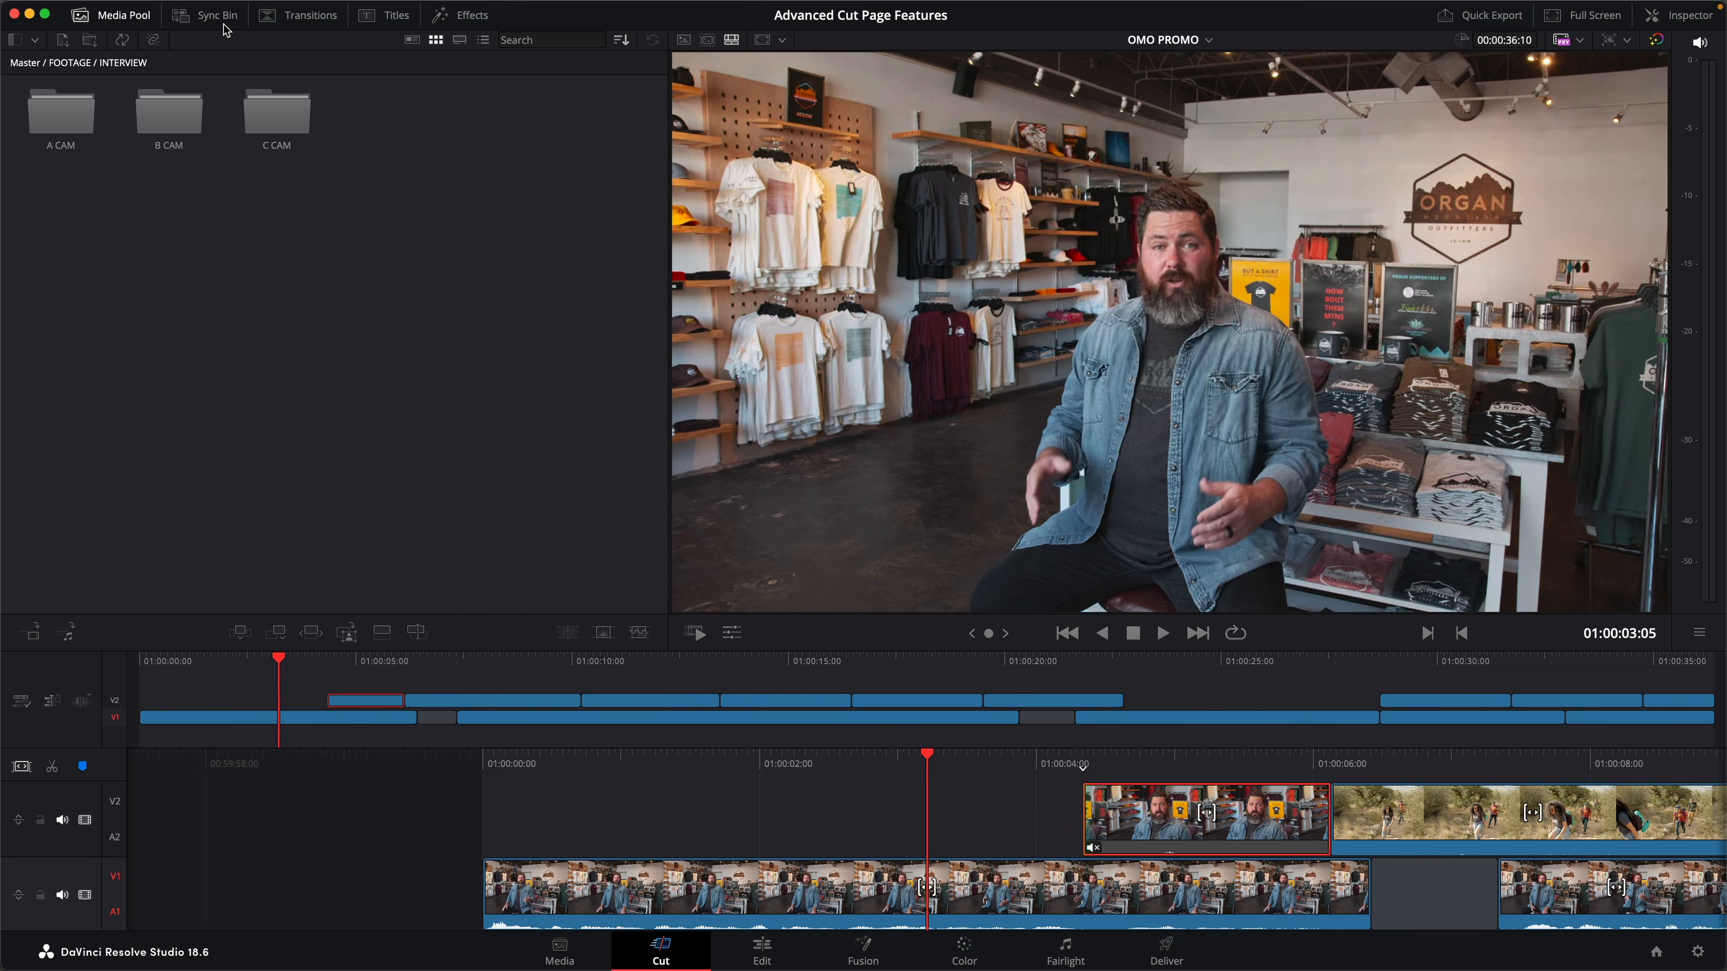
- View the synced camera angles for the current interview moment in the Sync Bin
click(218, 15)
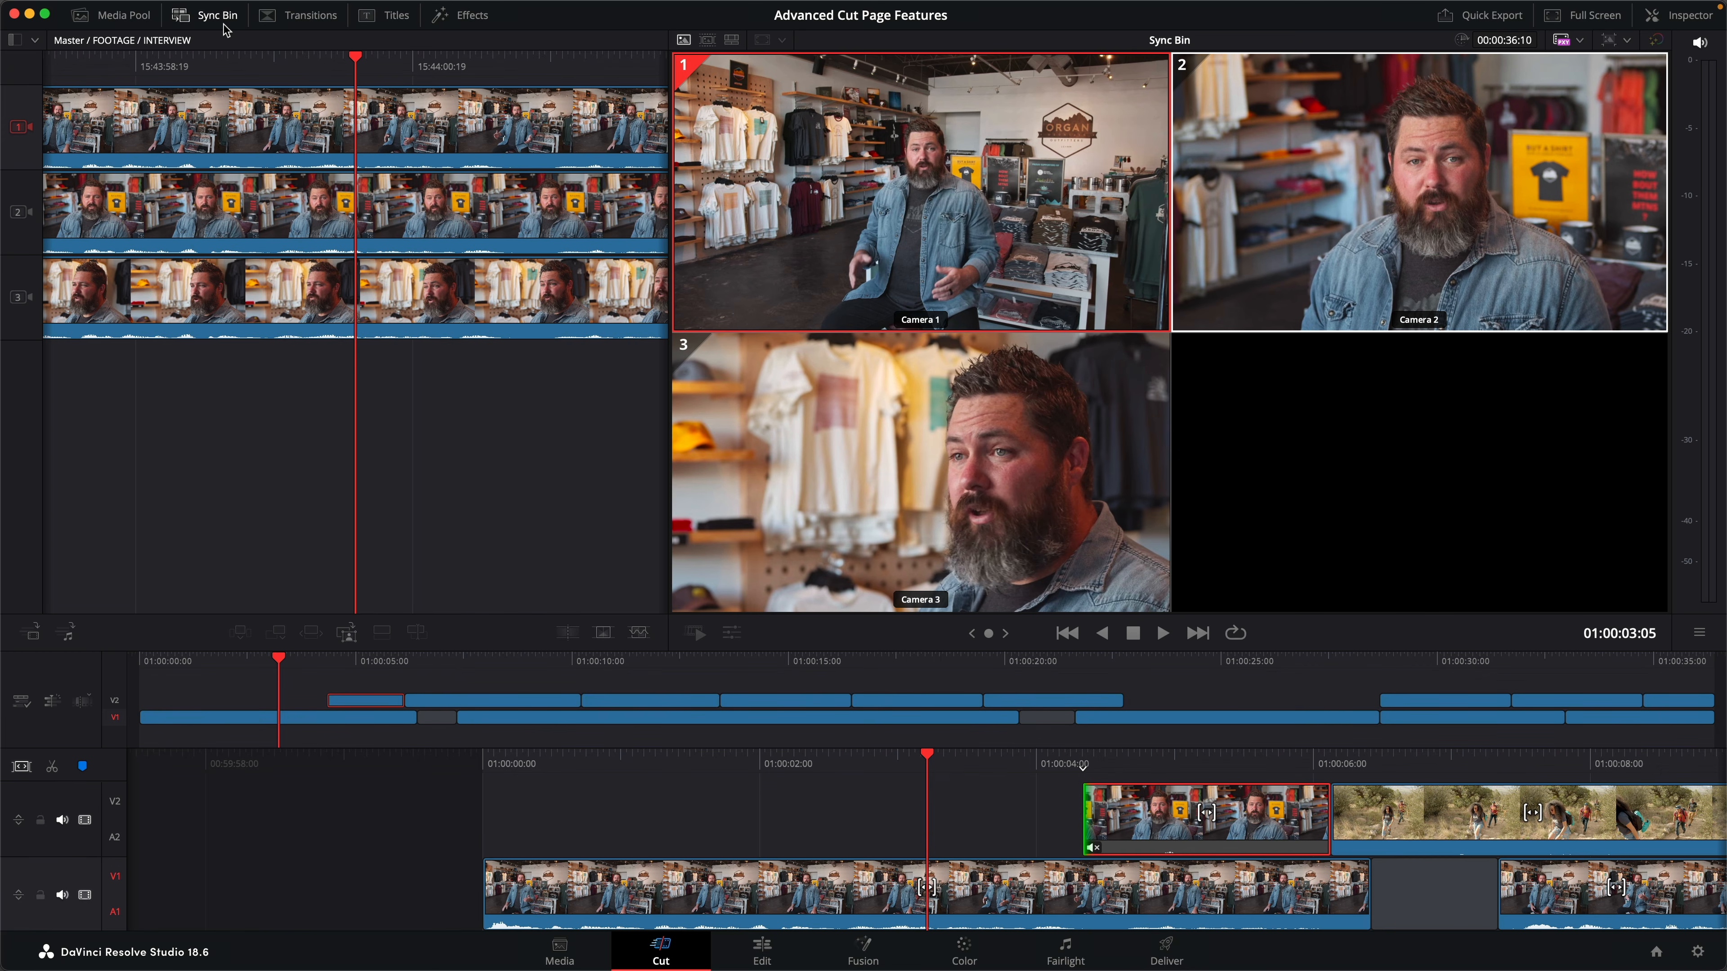
click(225, 27)
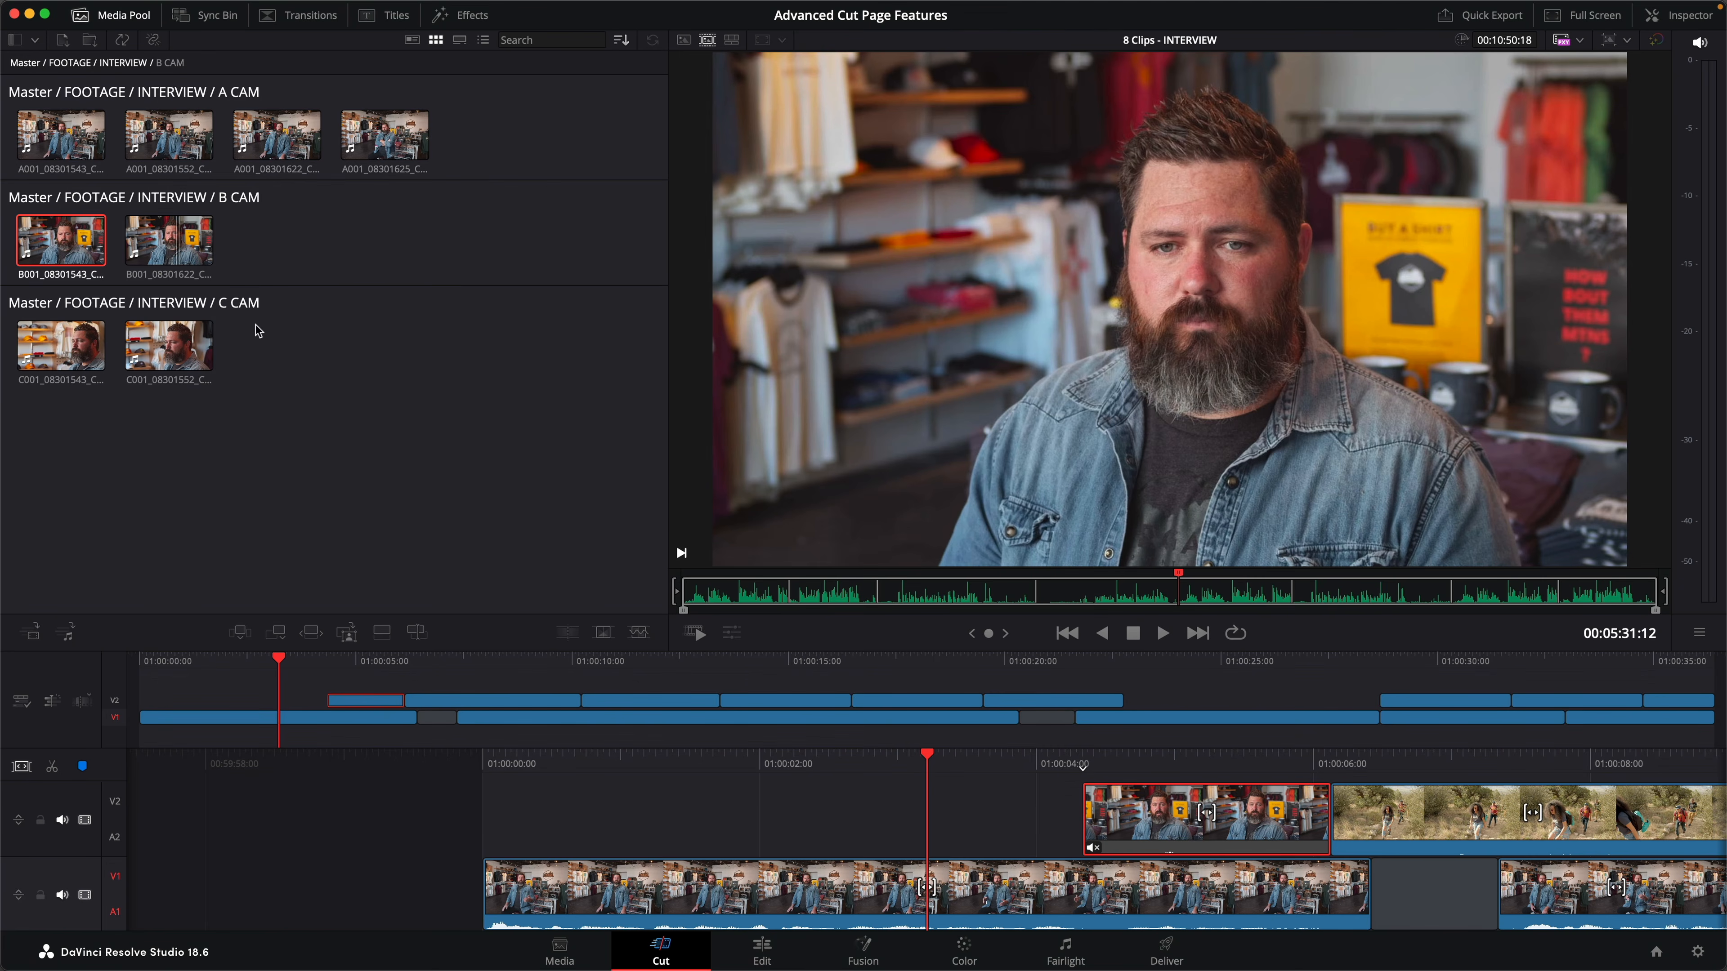
- Open Sync Clips for all the interview clips except the last A CAM clip and set syncing by audio
drag(293, 414, 62, 135)
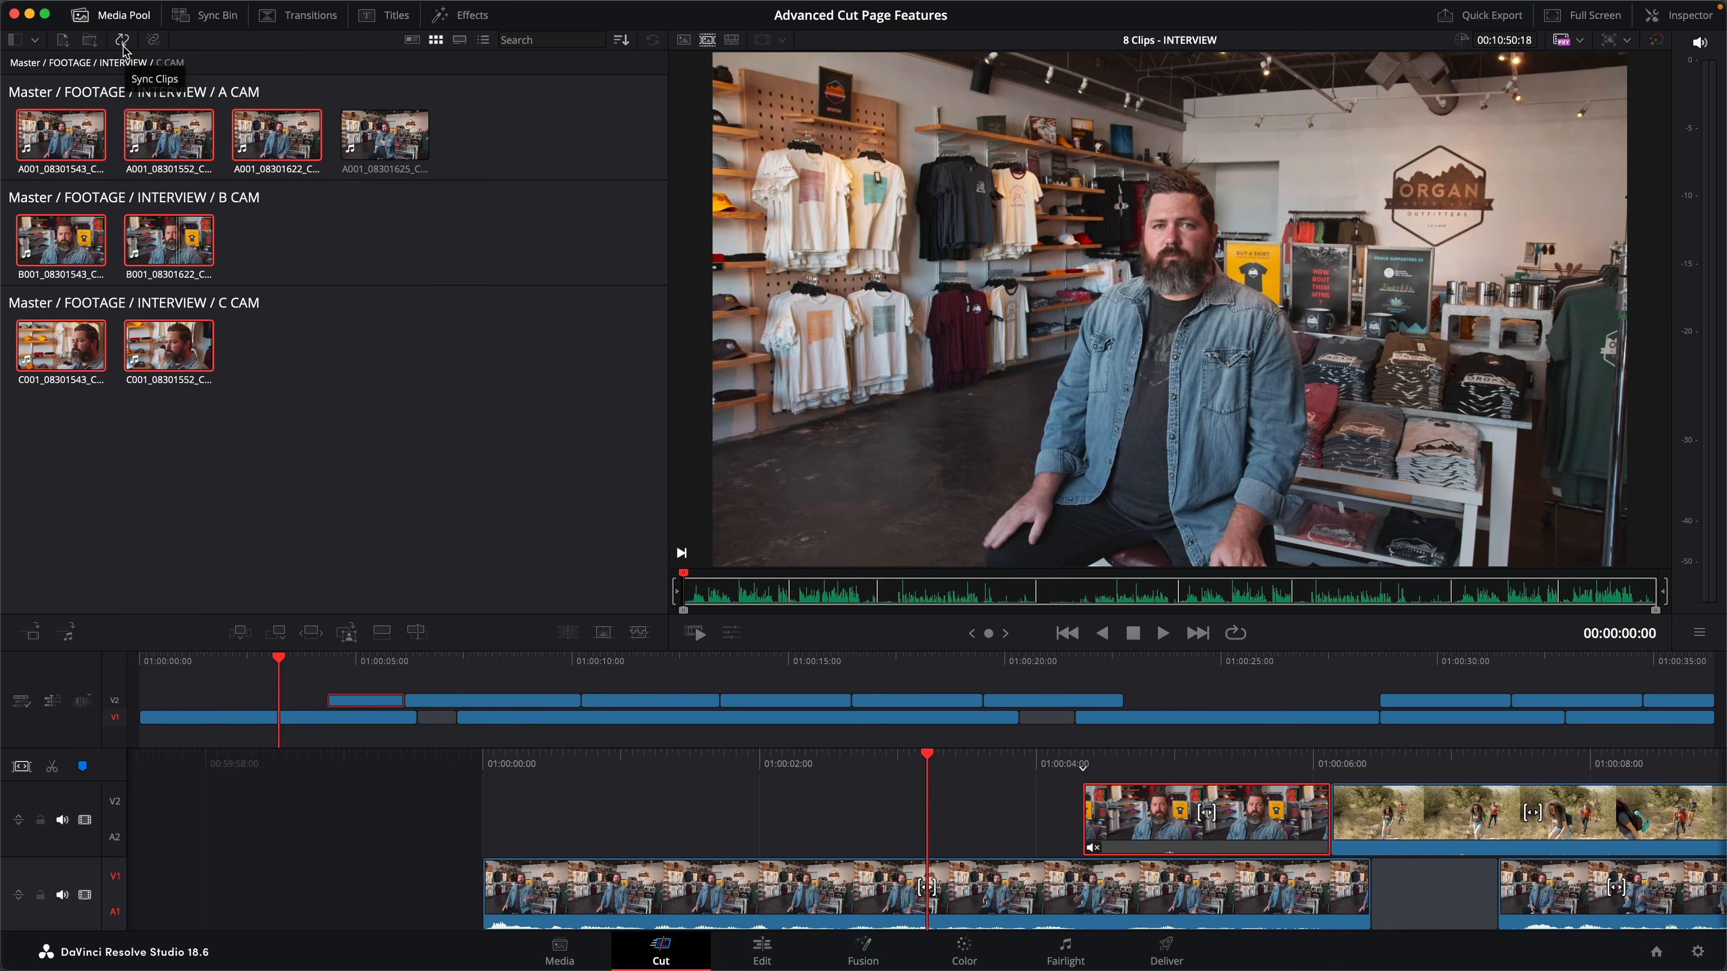
click(284, 101)
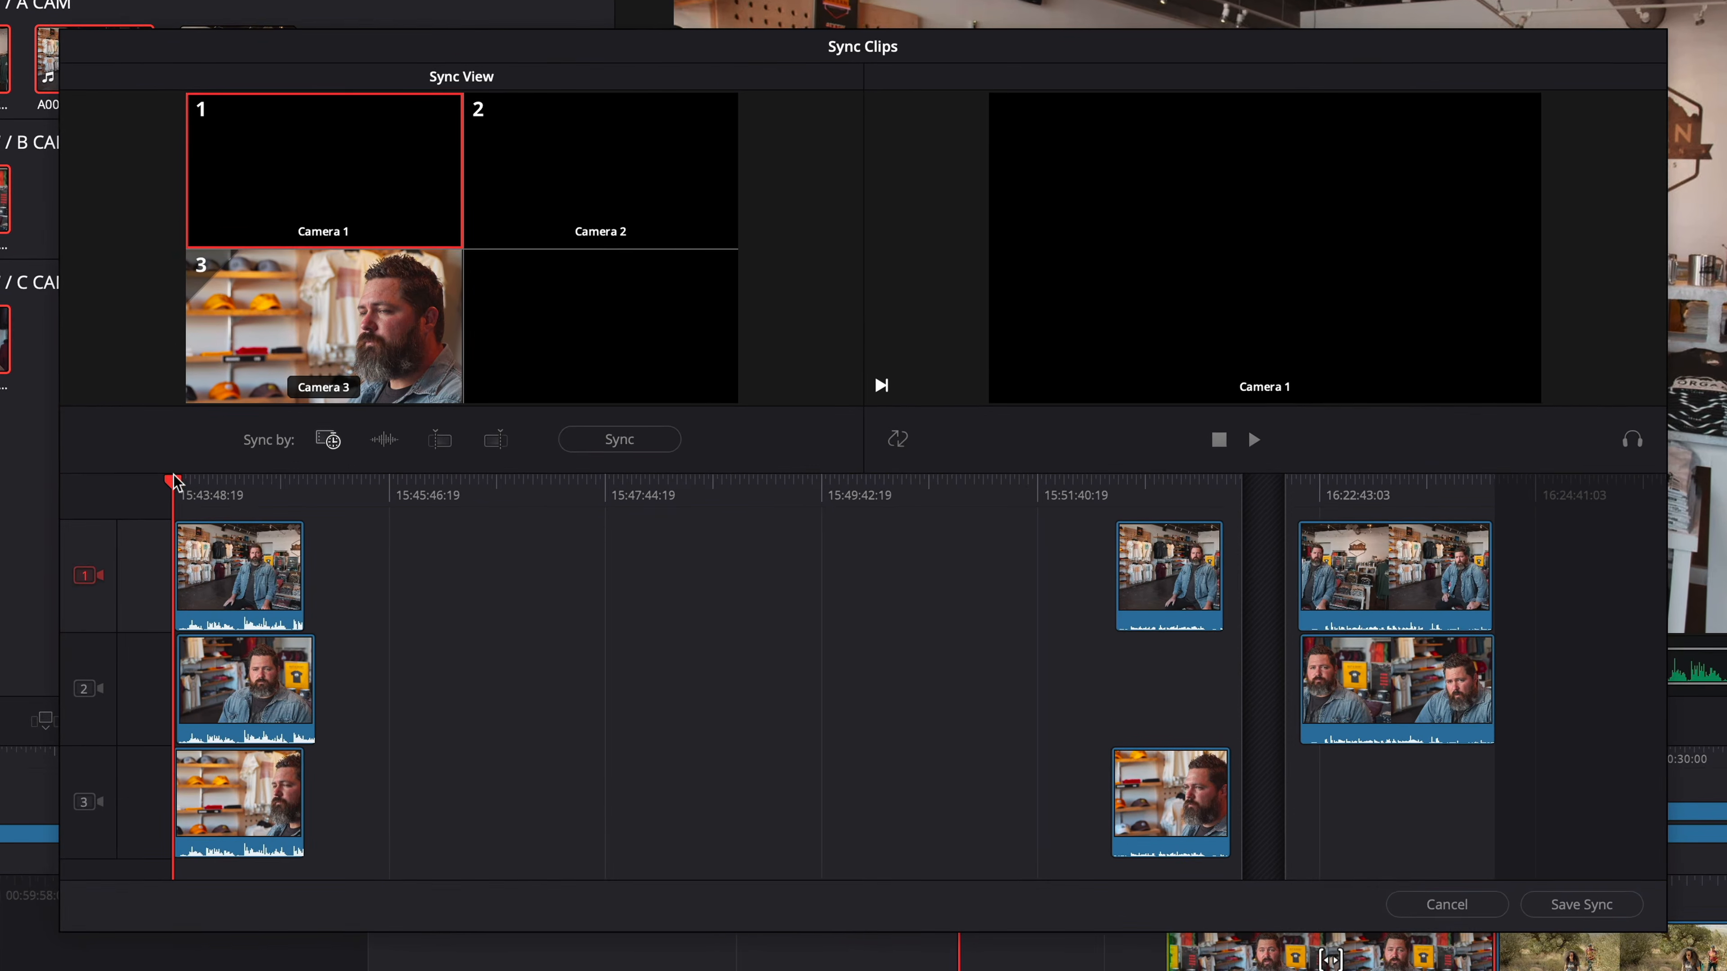
drag(321, 457, 339, 458)
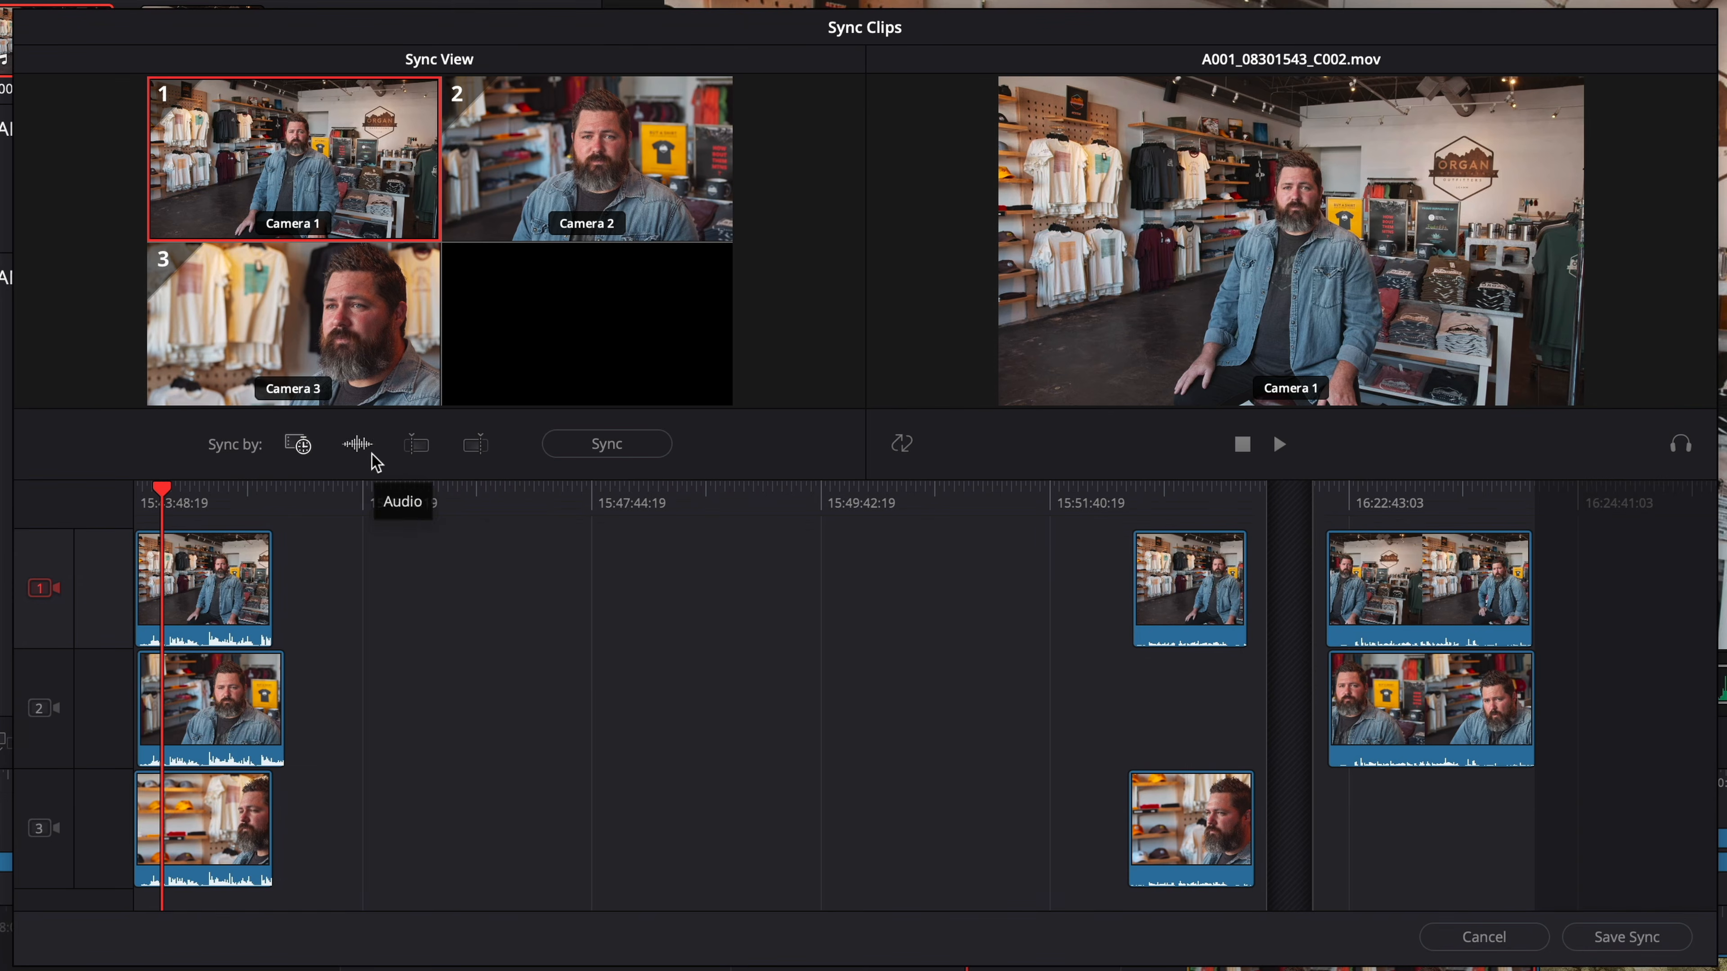
click(707, 464)
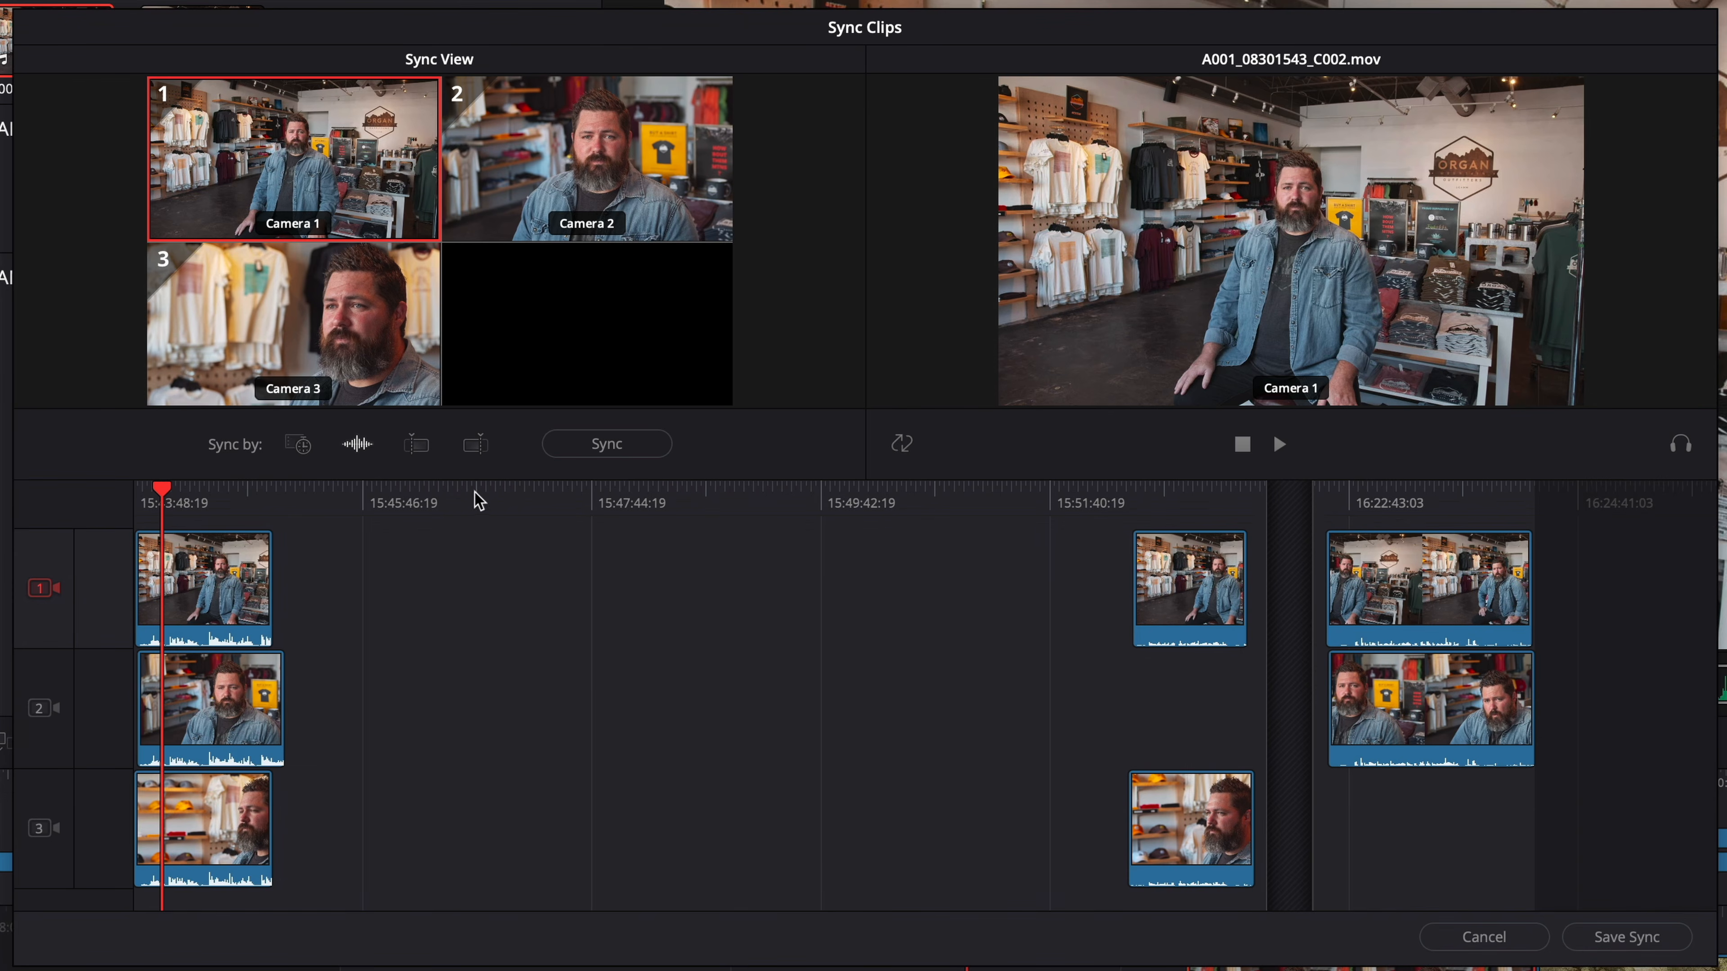
- Sync the interview clips by timecode instead of audio and save the sync
click(658, 452)
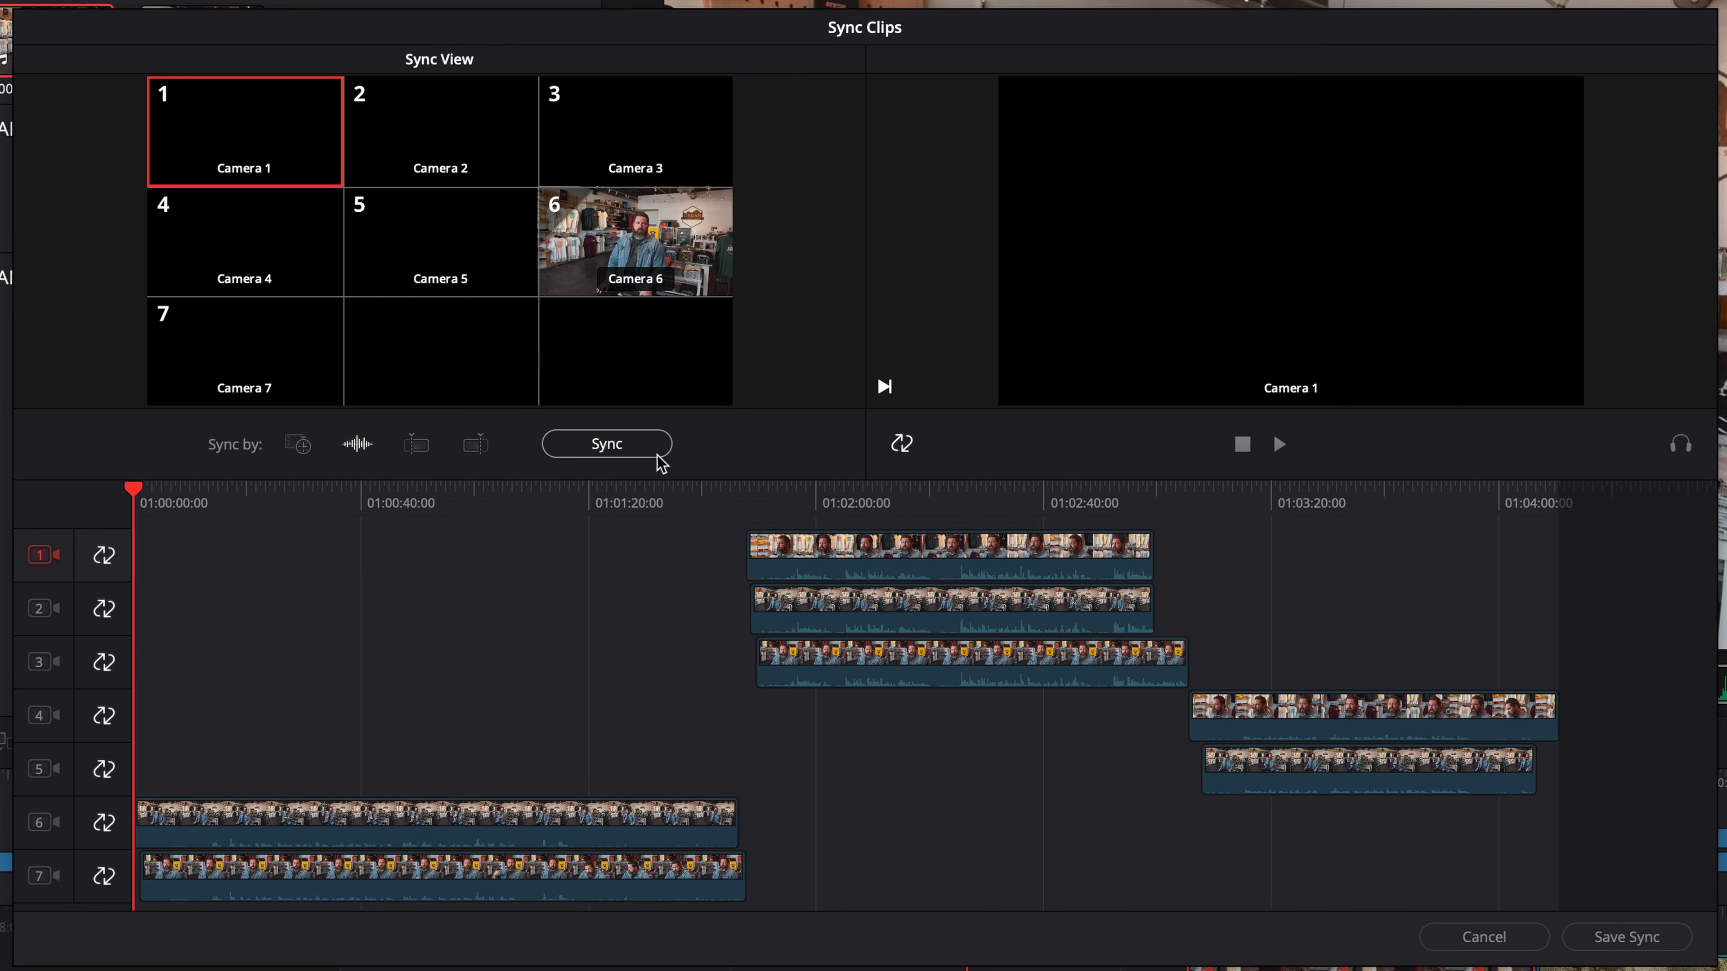
click(301, 451)
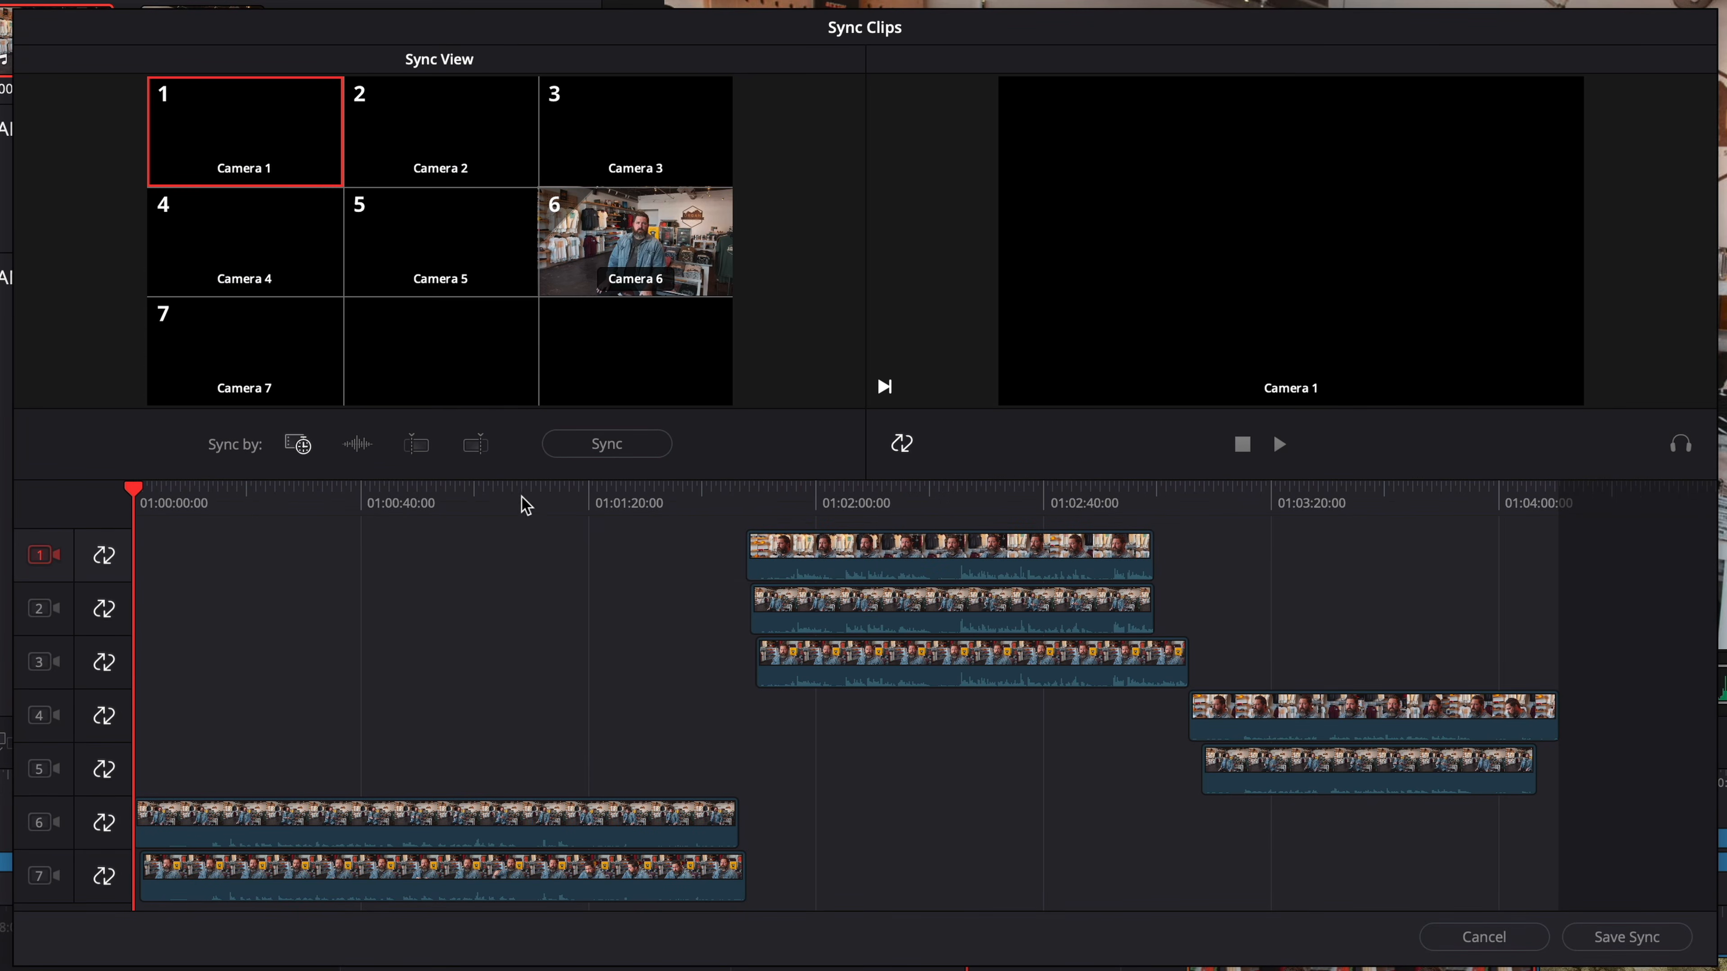
click(607, 443)
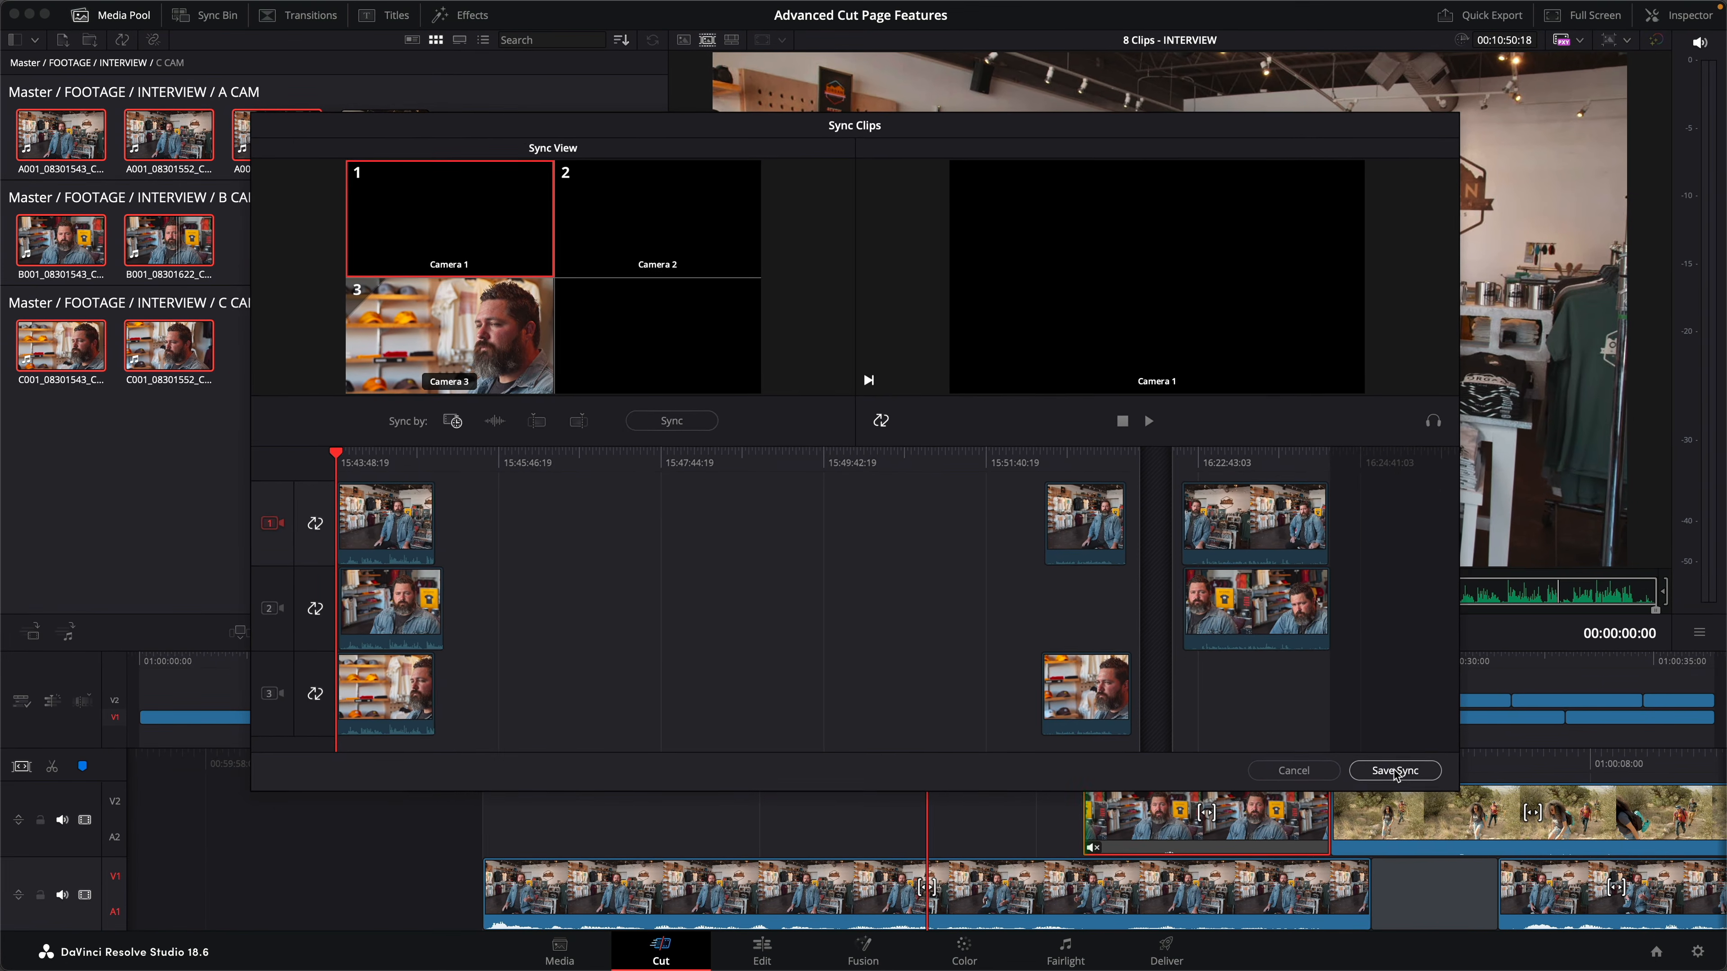
click(1544, 877)
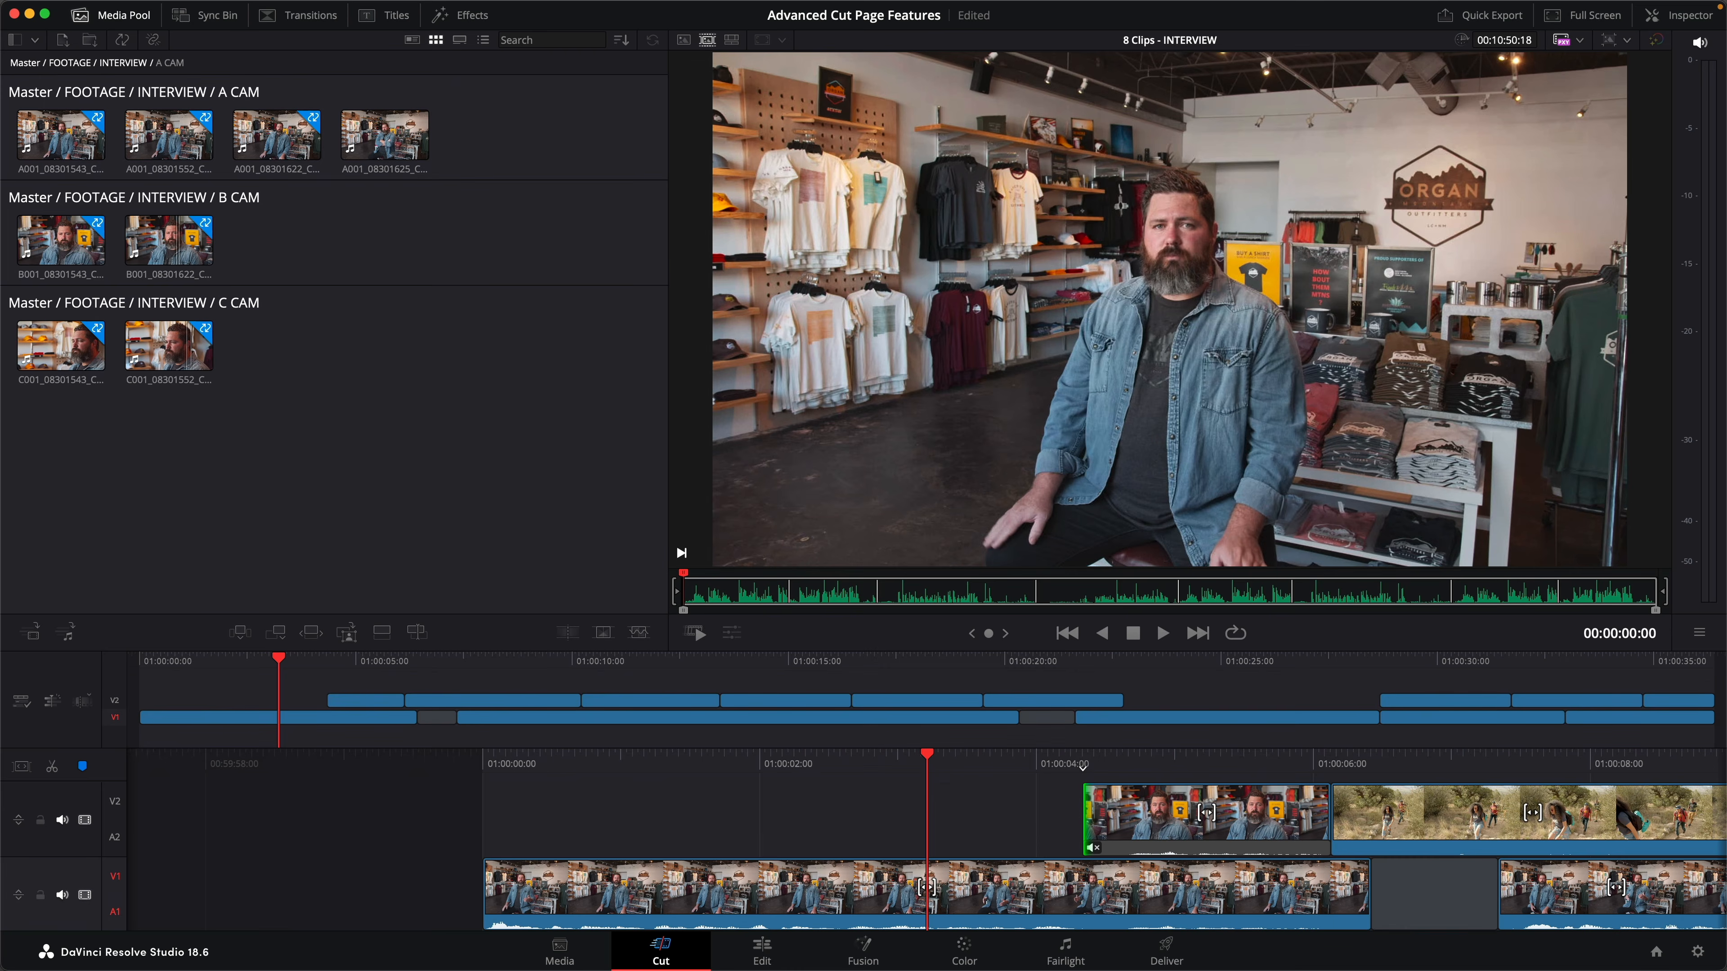
- From the Sync Bin, mark 01:00:25:15 to the next edit and cut in the Camera 3 angle above it as video only
key(shift+q)
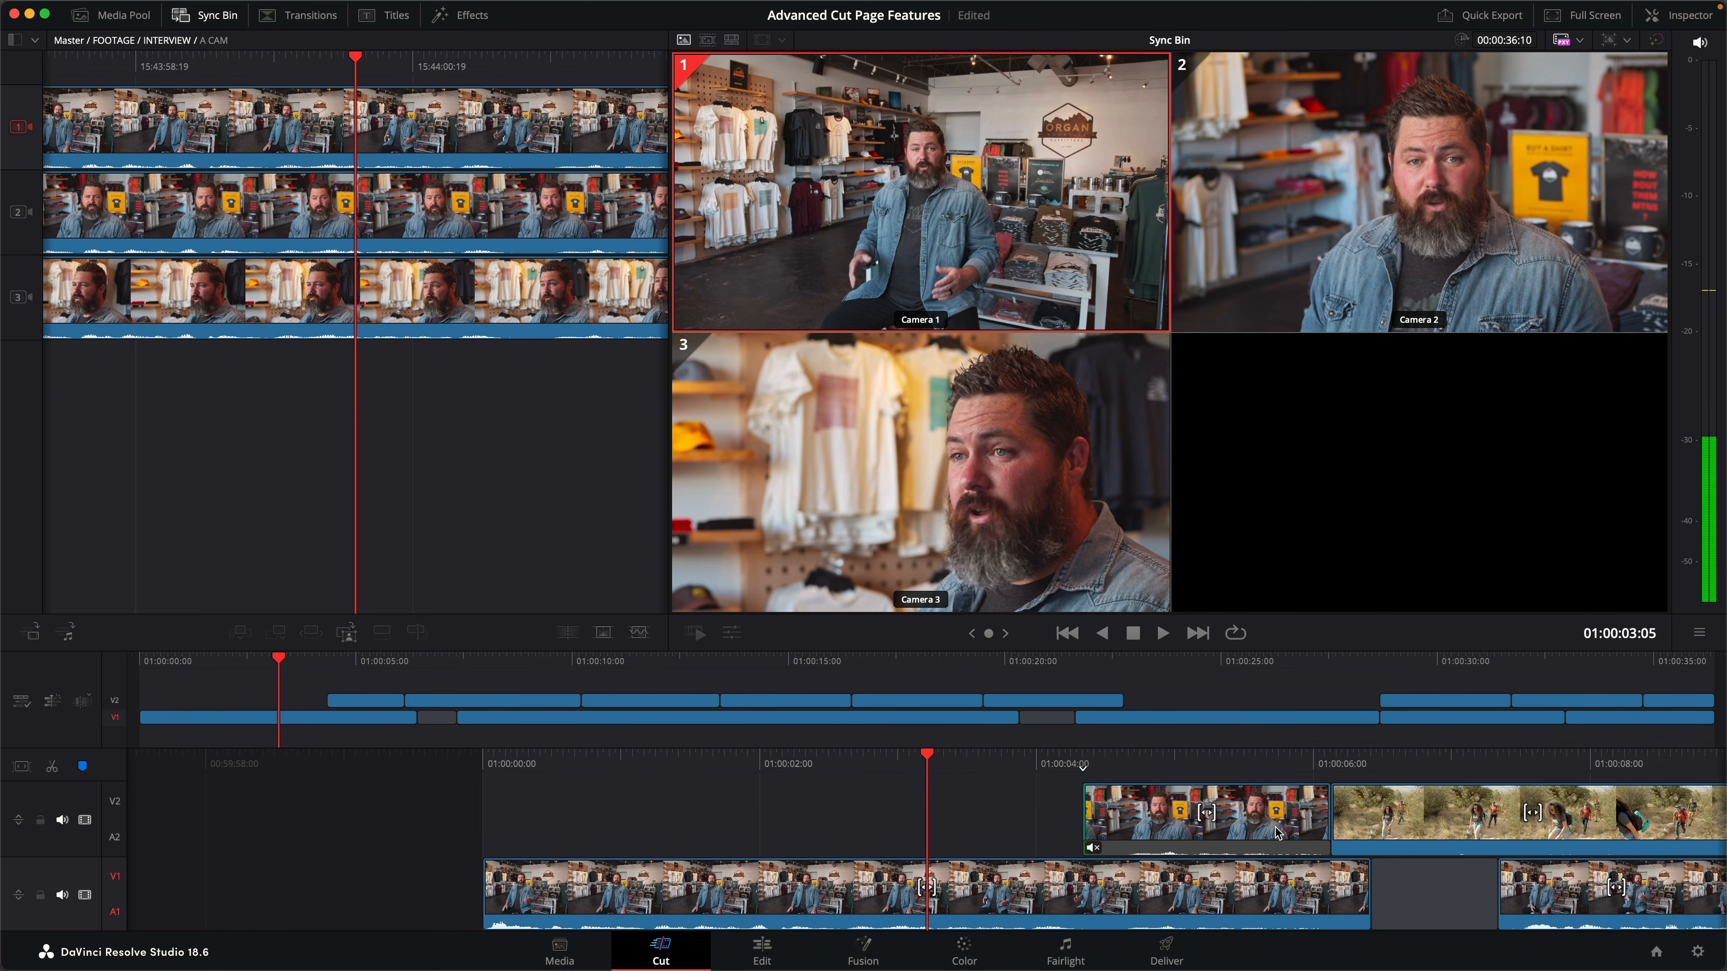
drag(1208, 661, 1252, 664)
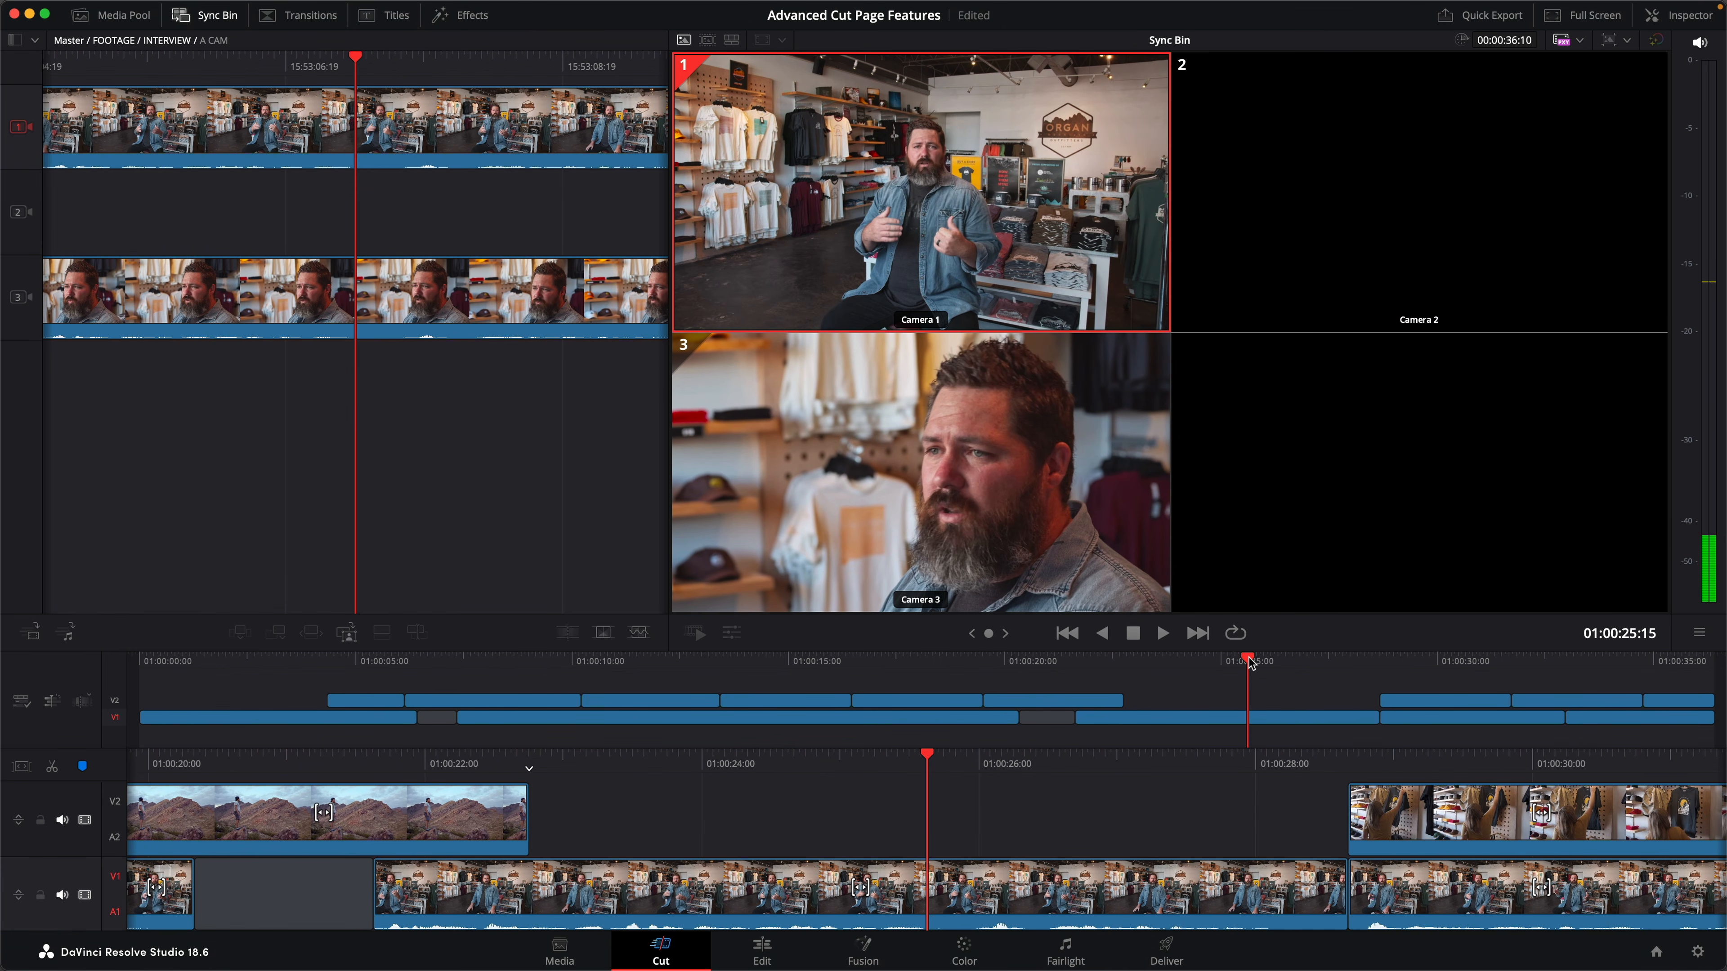
key(i)
key(Down)
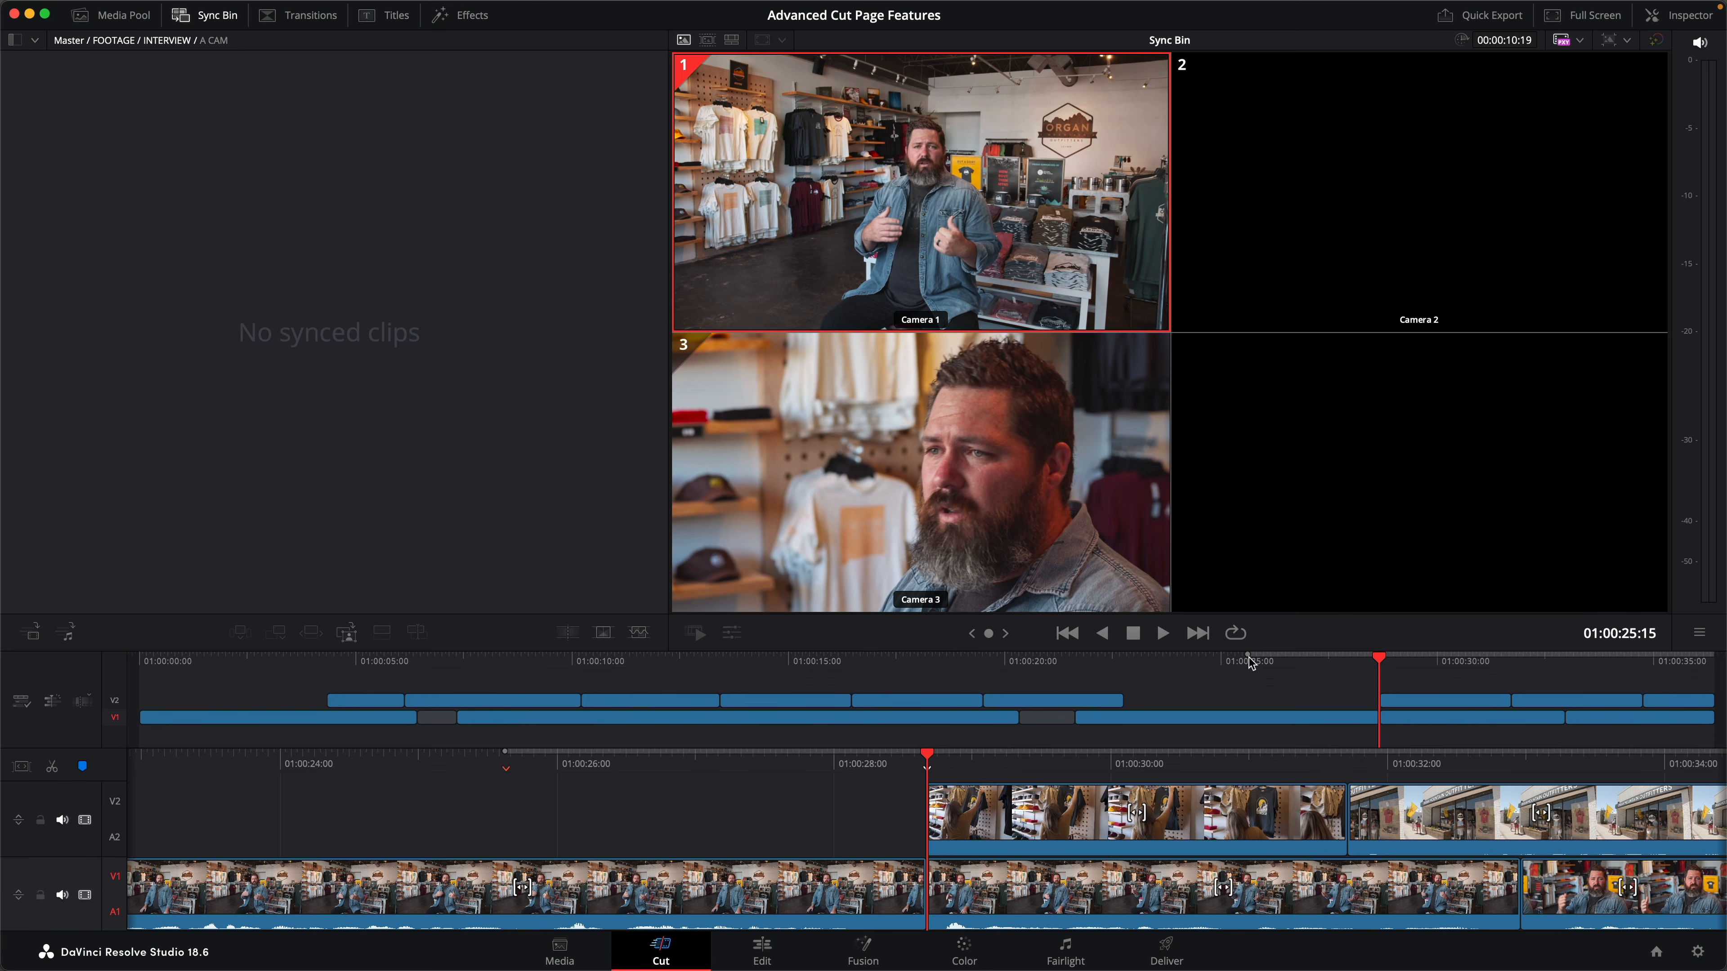
key(o)
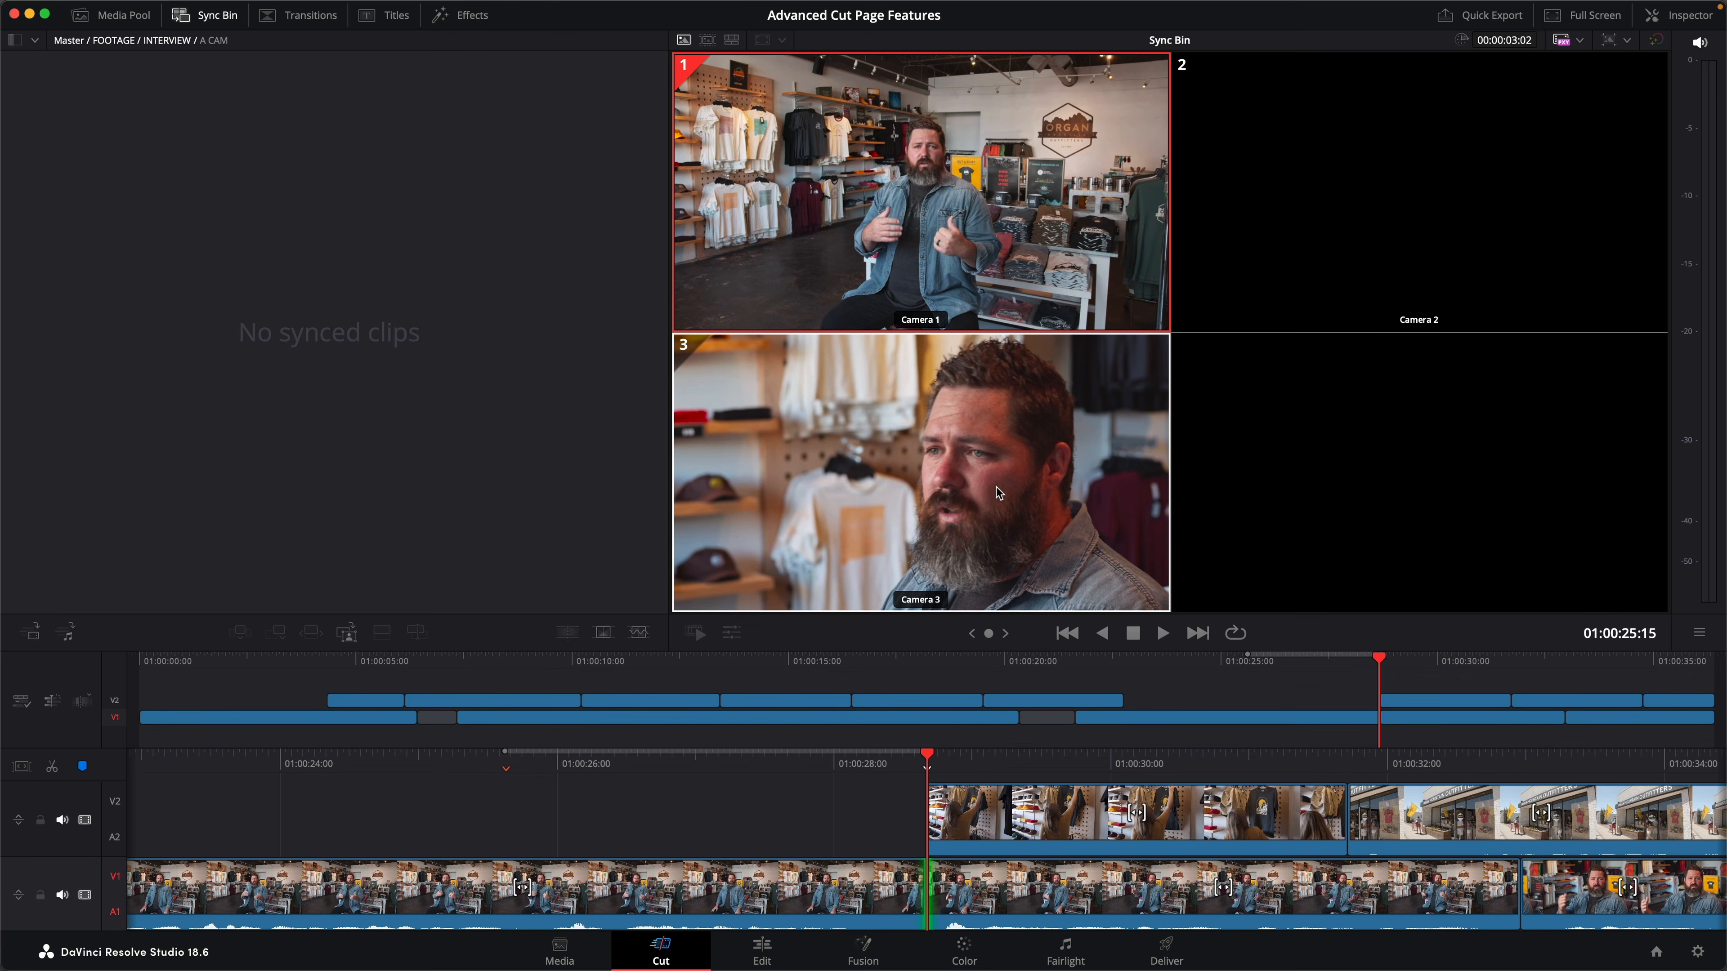
click(995, 486)
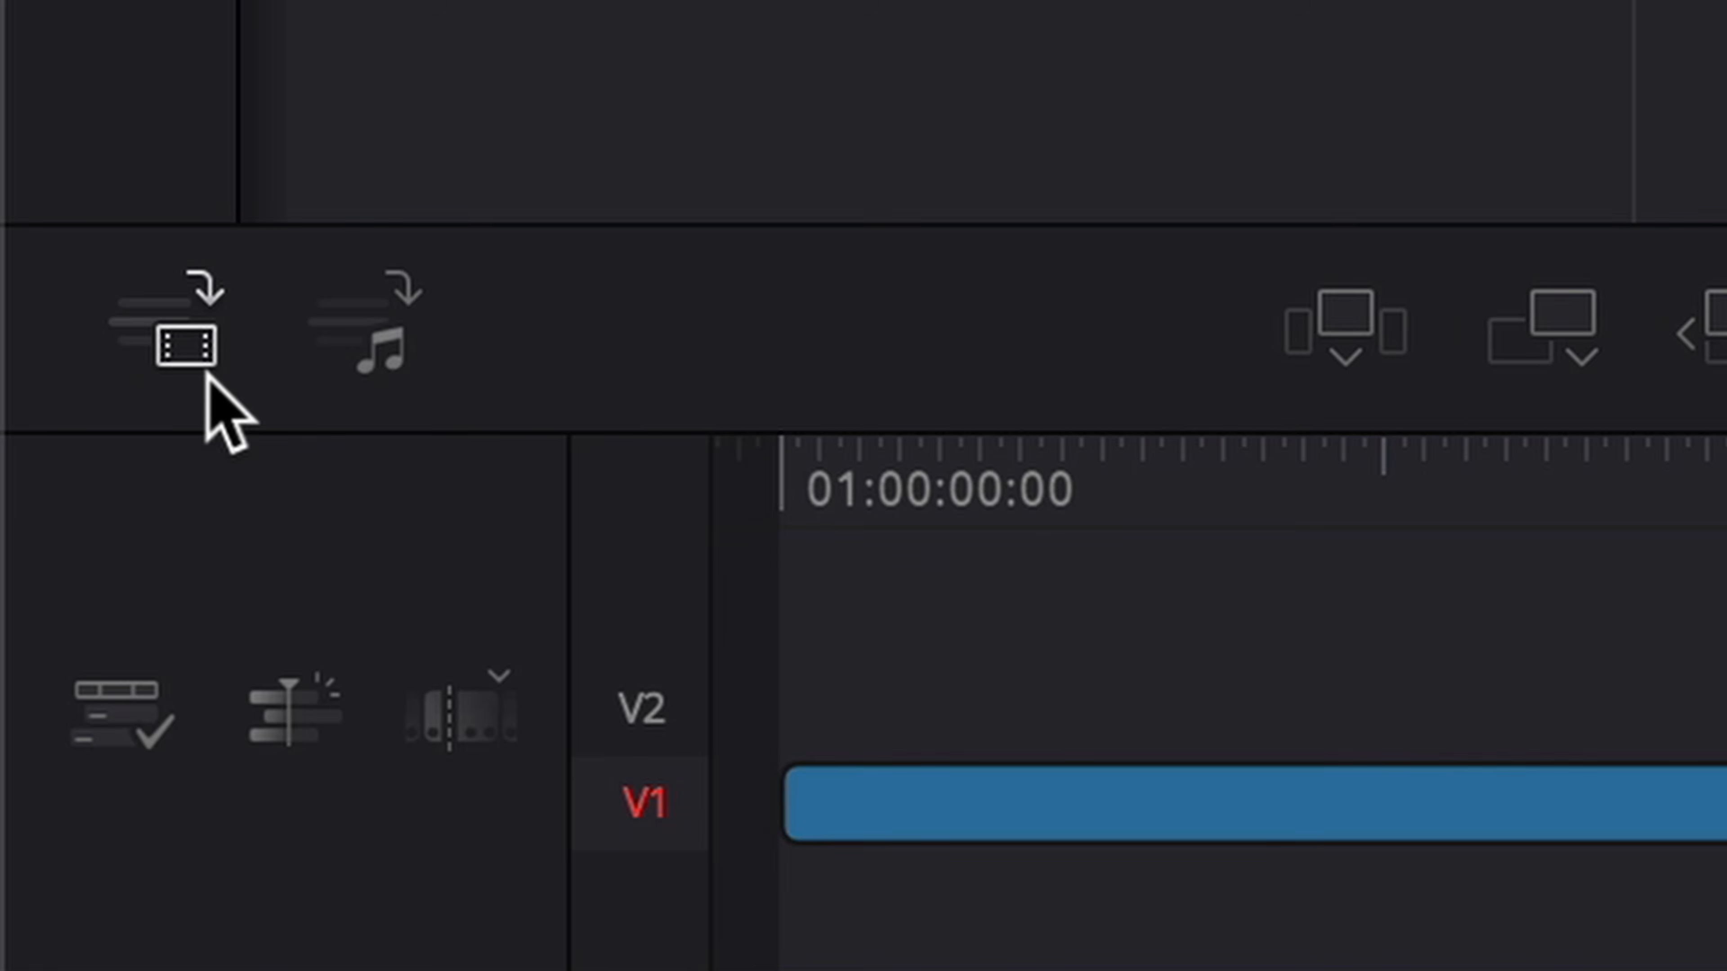
click(207, 379)
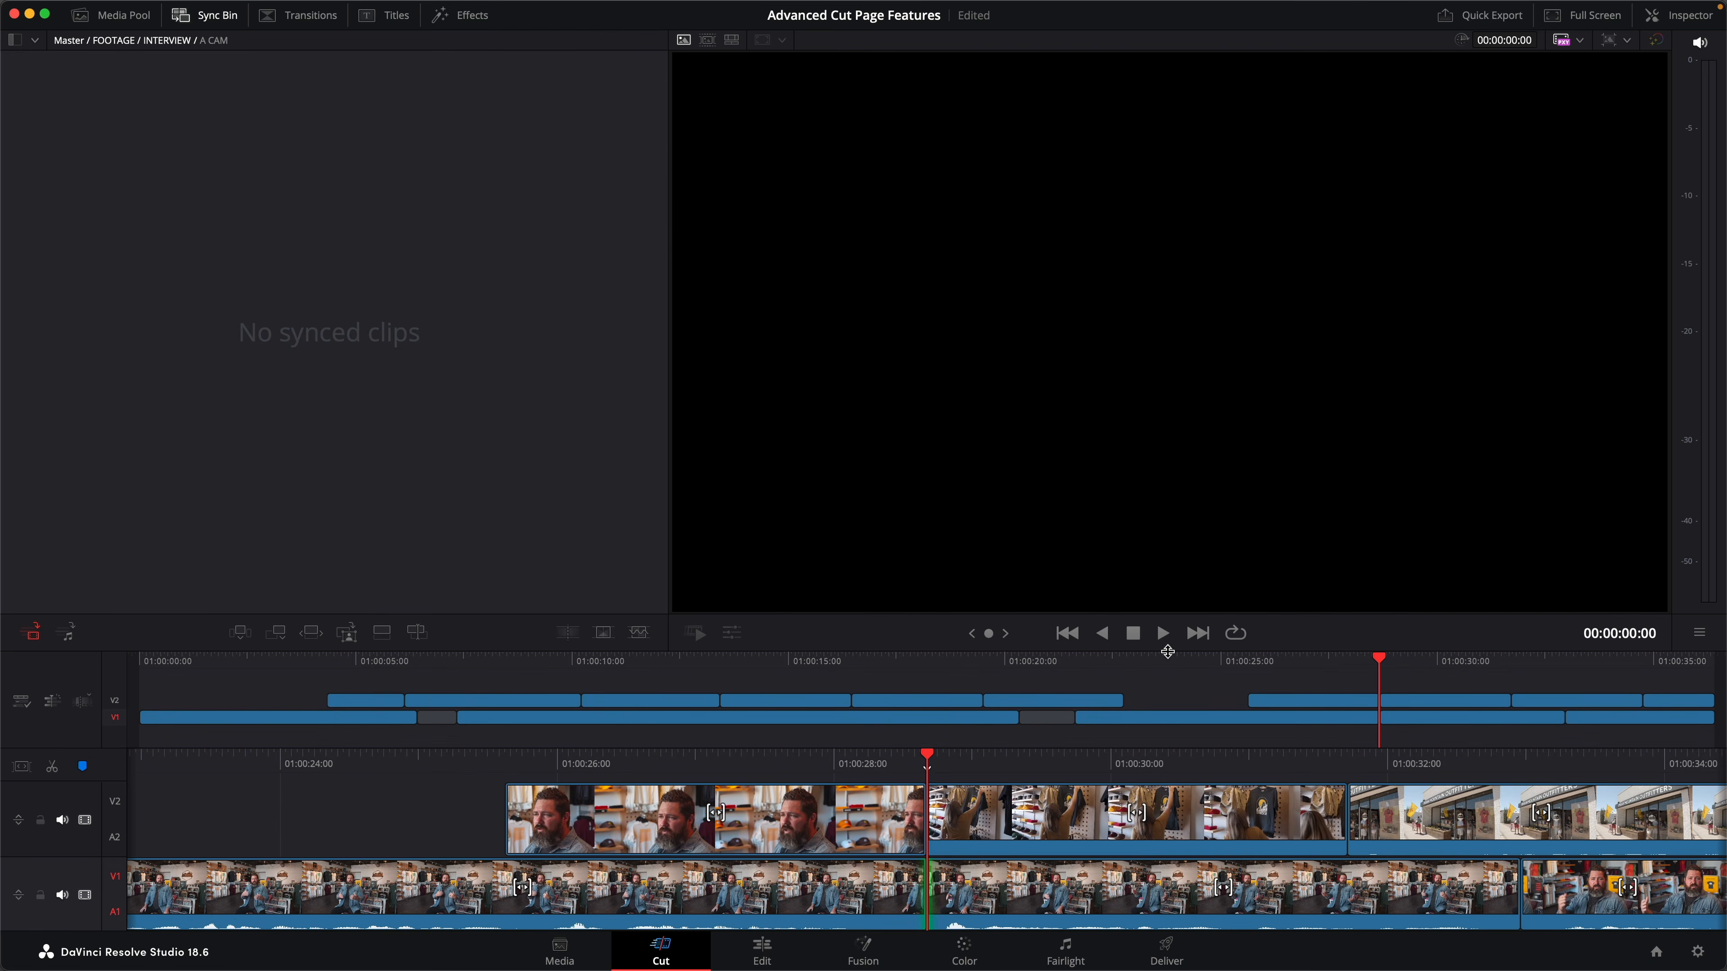
- Play the OMO PROMO timeline from 01:00:24:04 to review the new Camera 3 cutaway on V2
click(1187, 660)
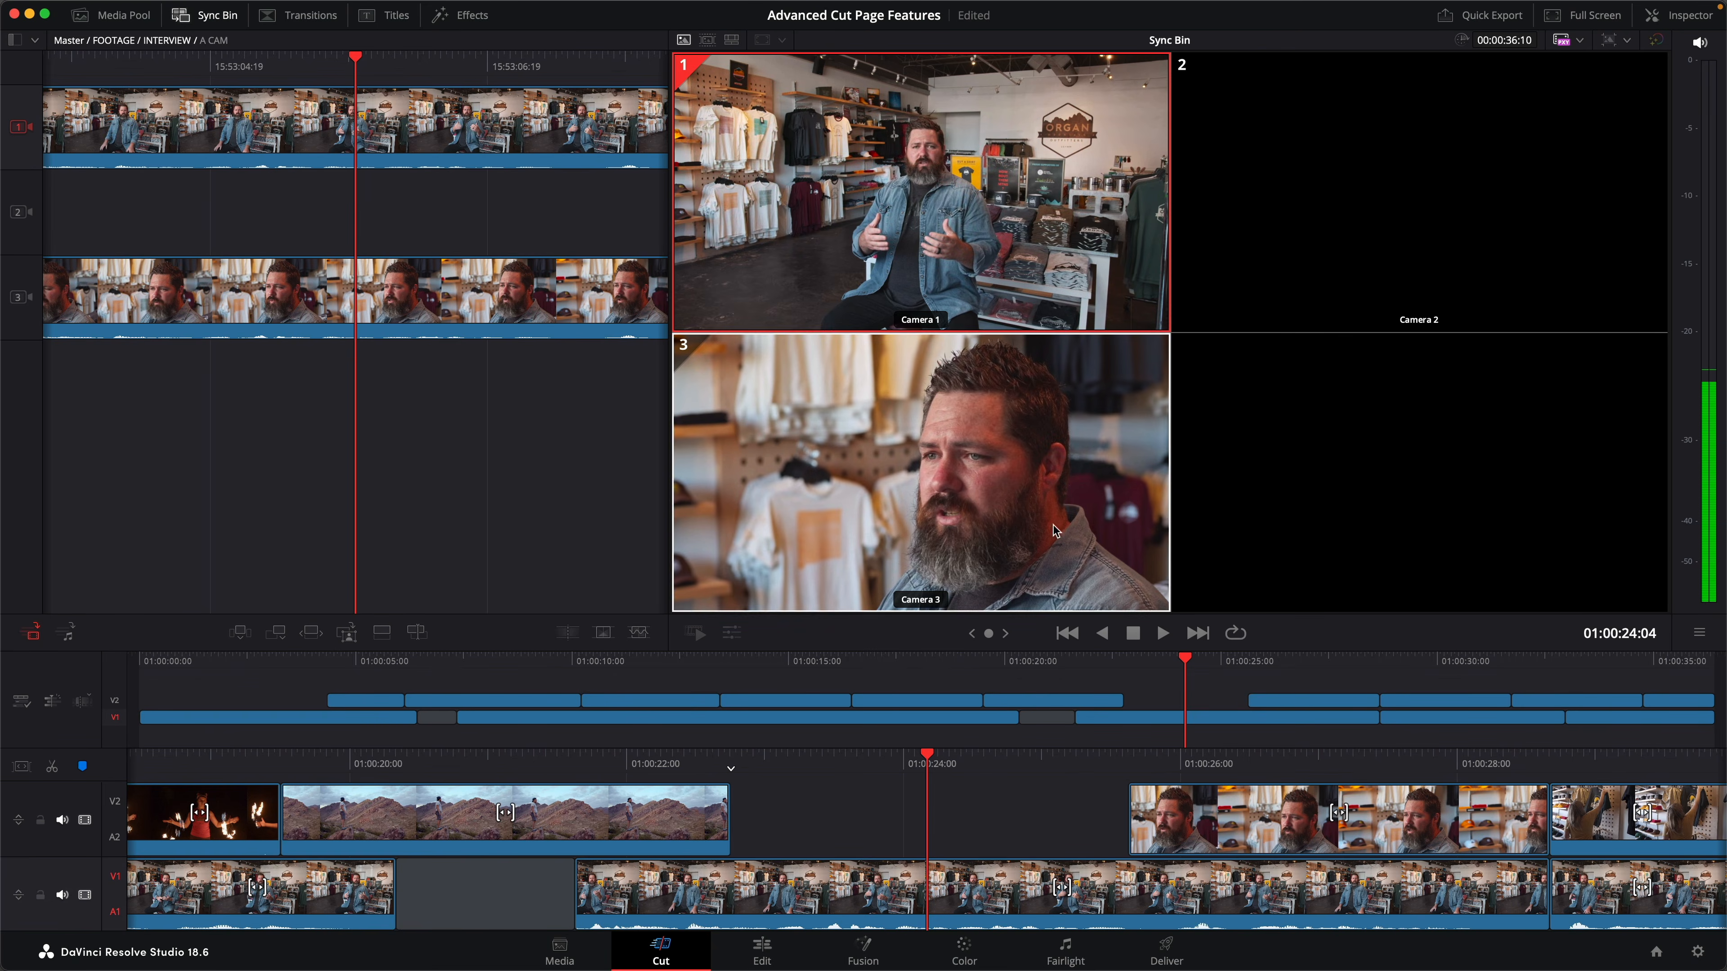
click(732, 42)
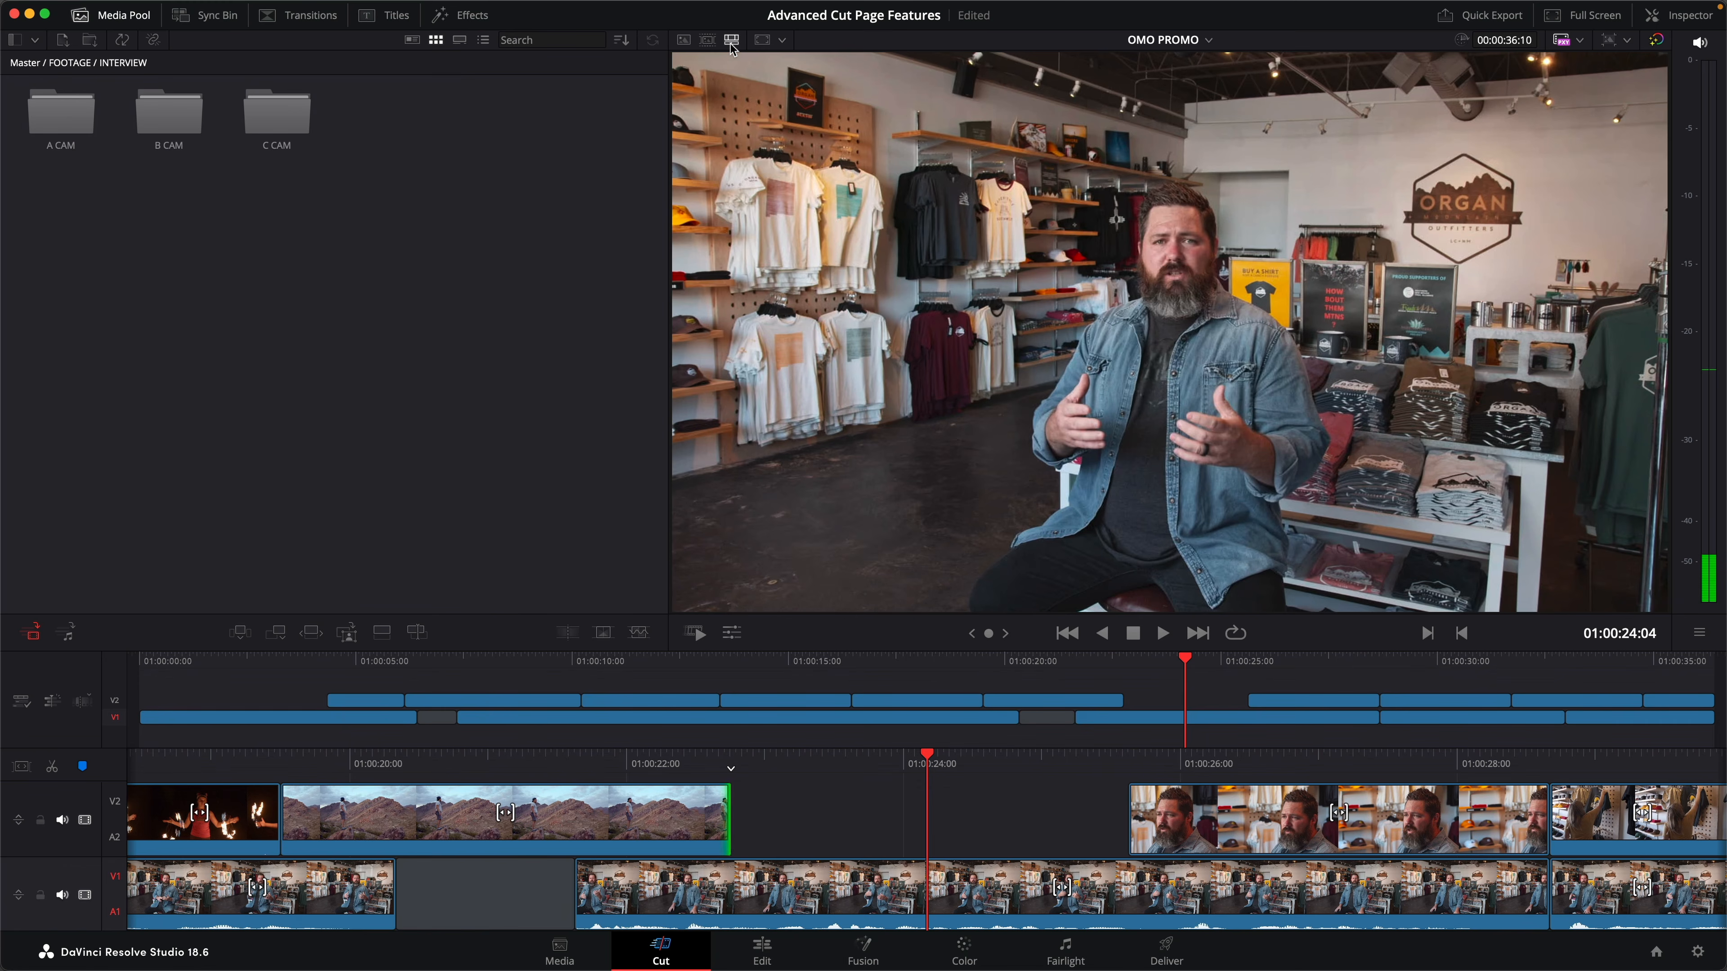
key(space)
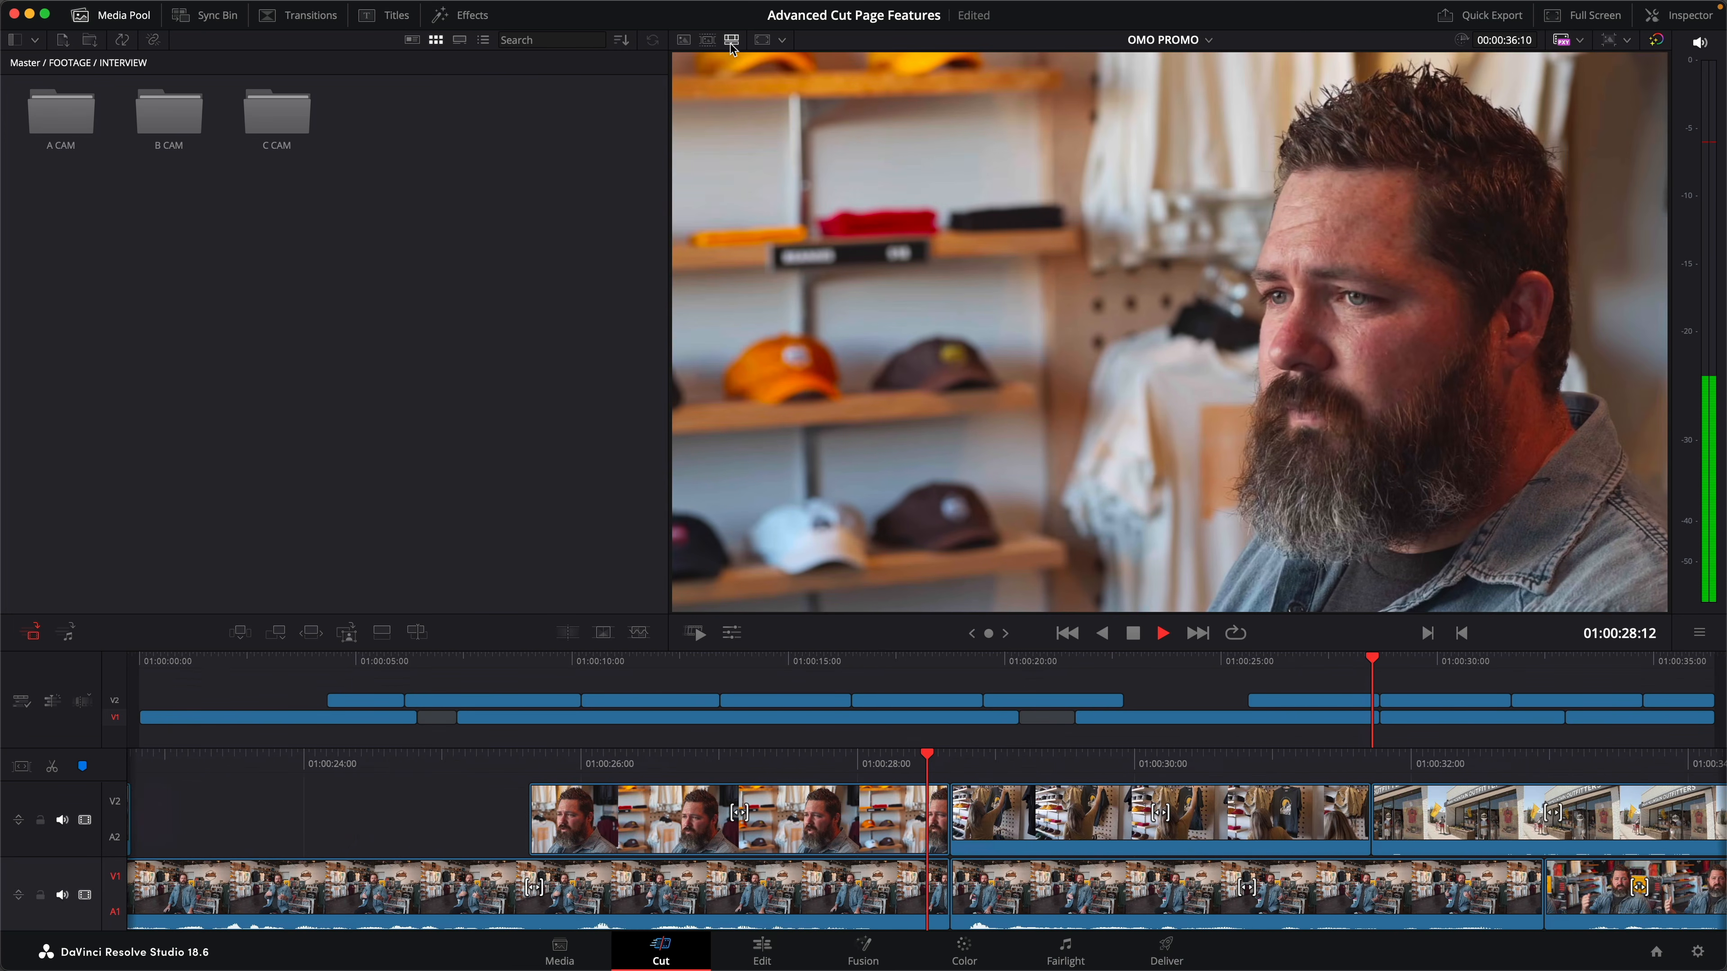
key(space)
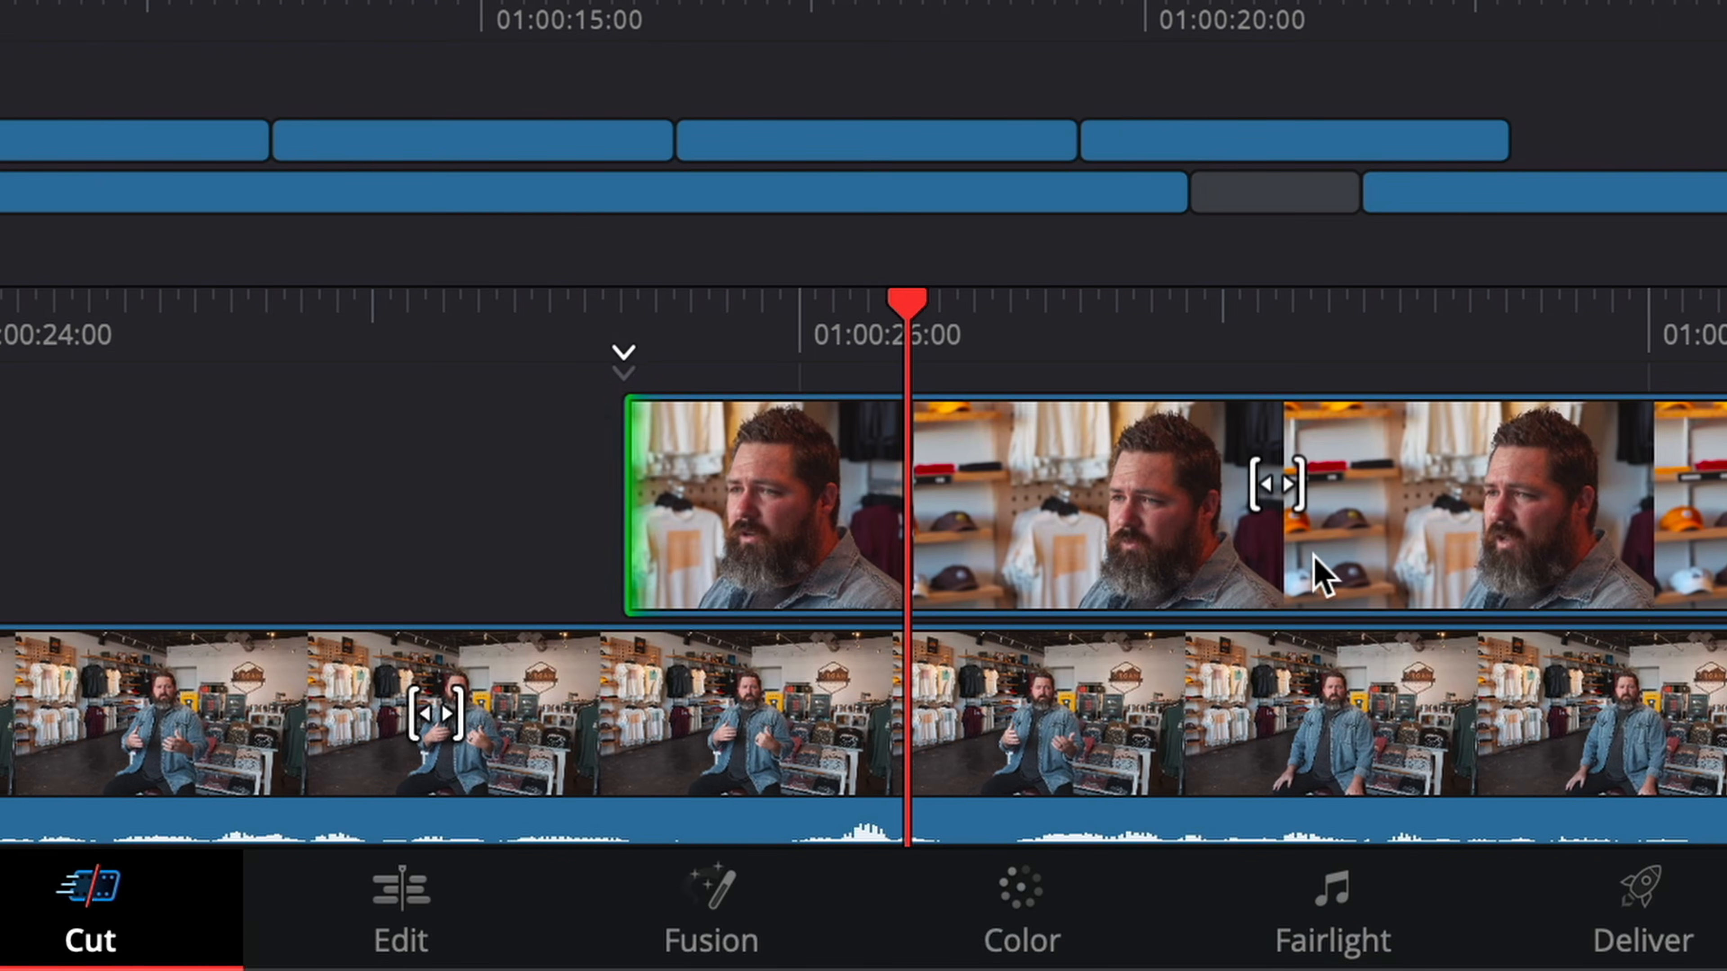
- Bring up the Resync Clip option and slip the Camera 3 cutaway on V2
drag(1314, 571, 892, 566)
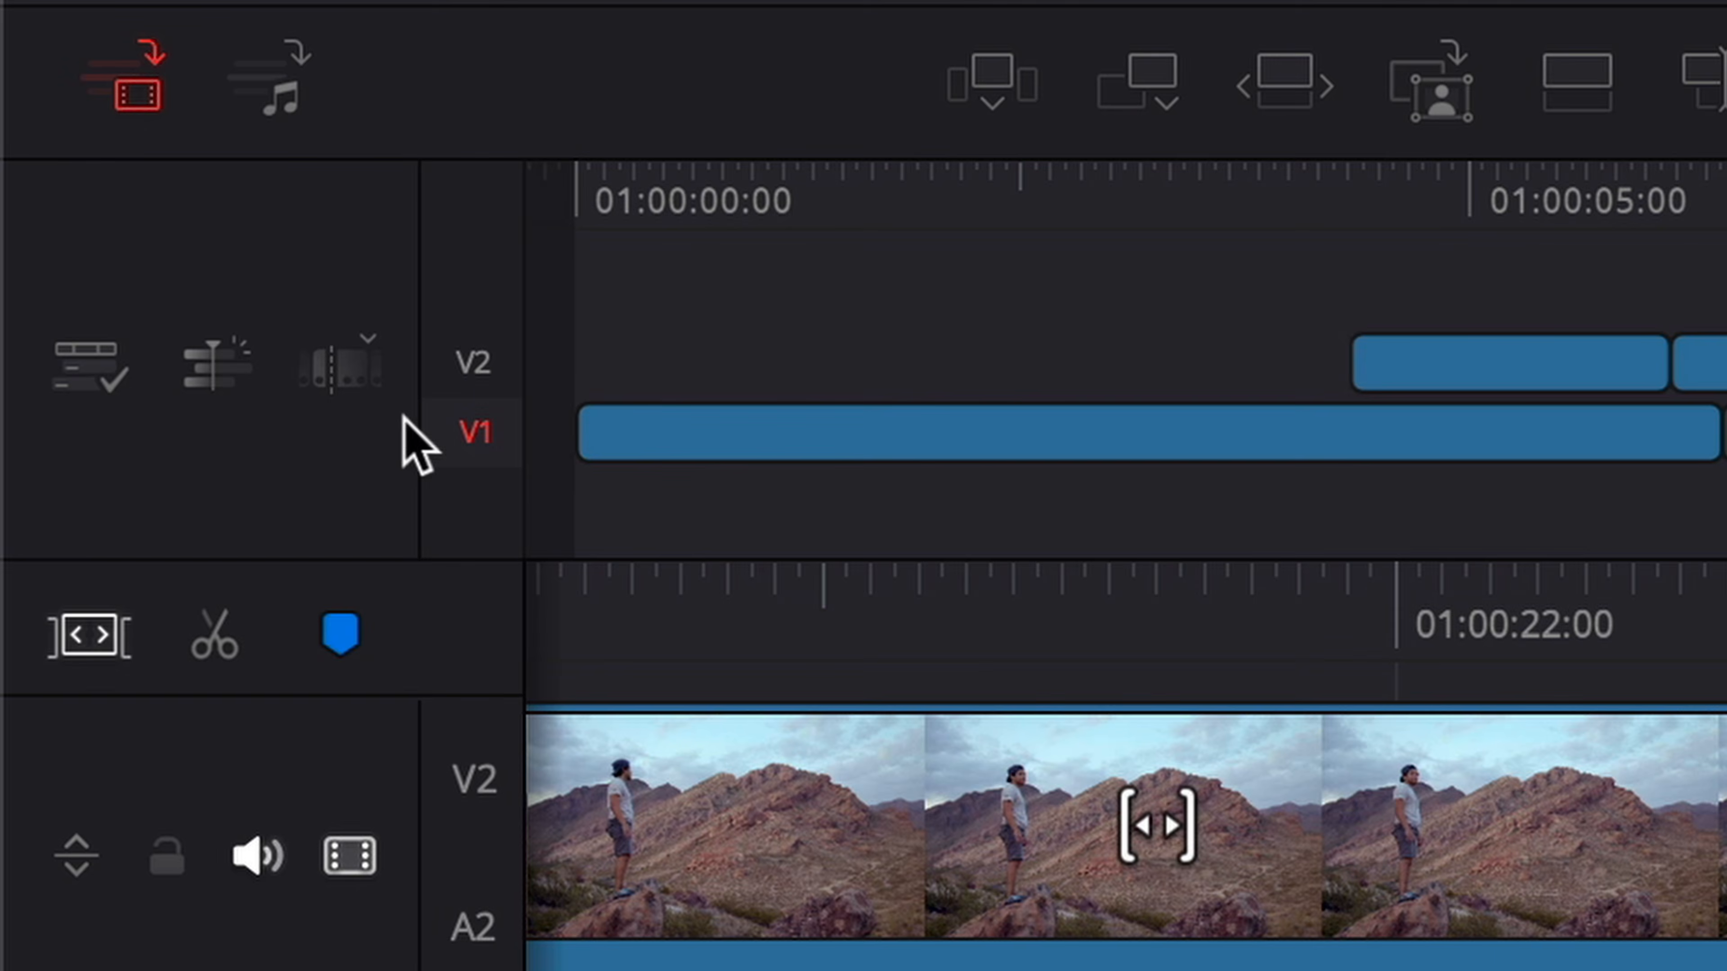
click(344, 391)
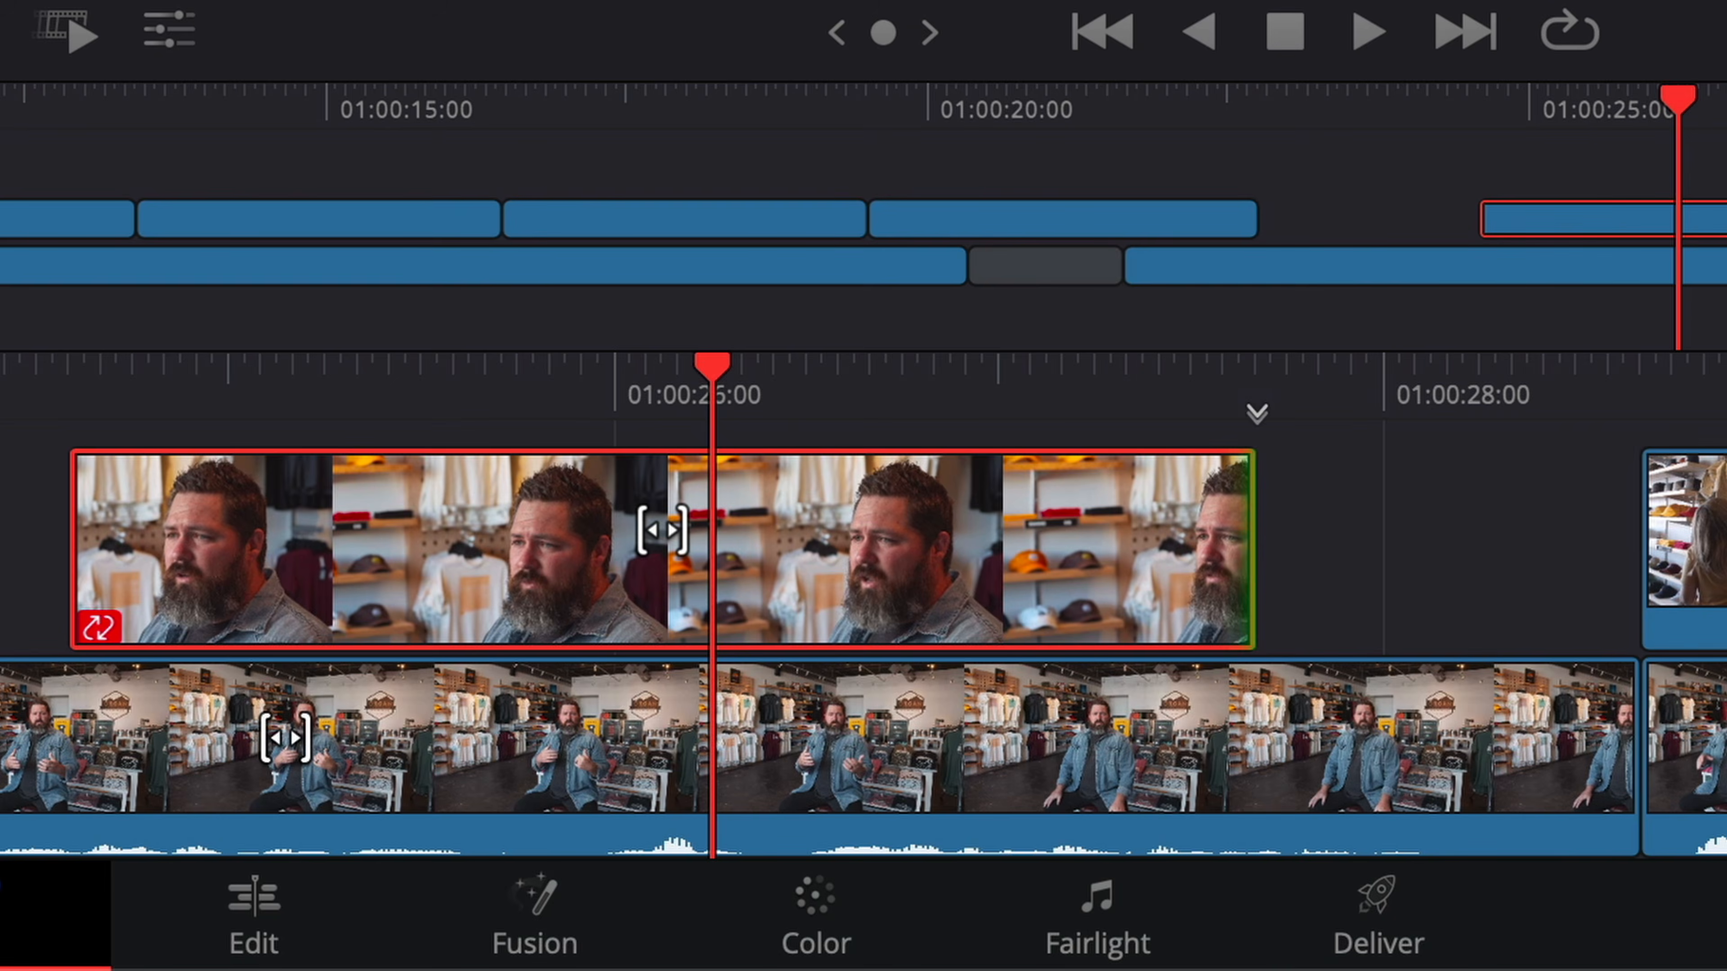
drag(663, 521, 1047, 531)
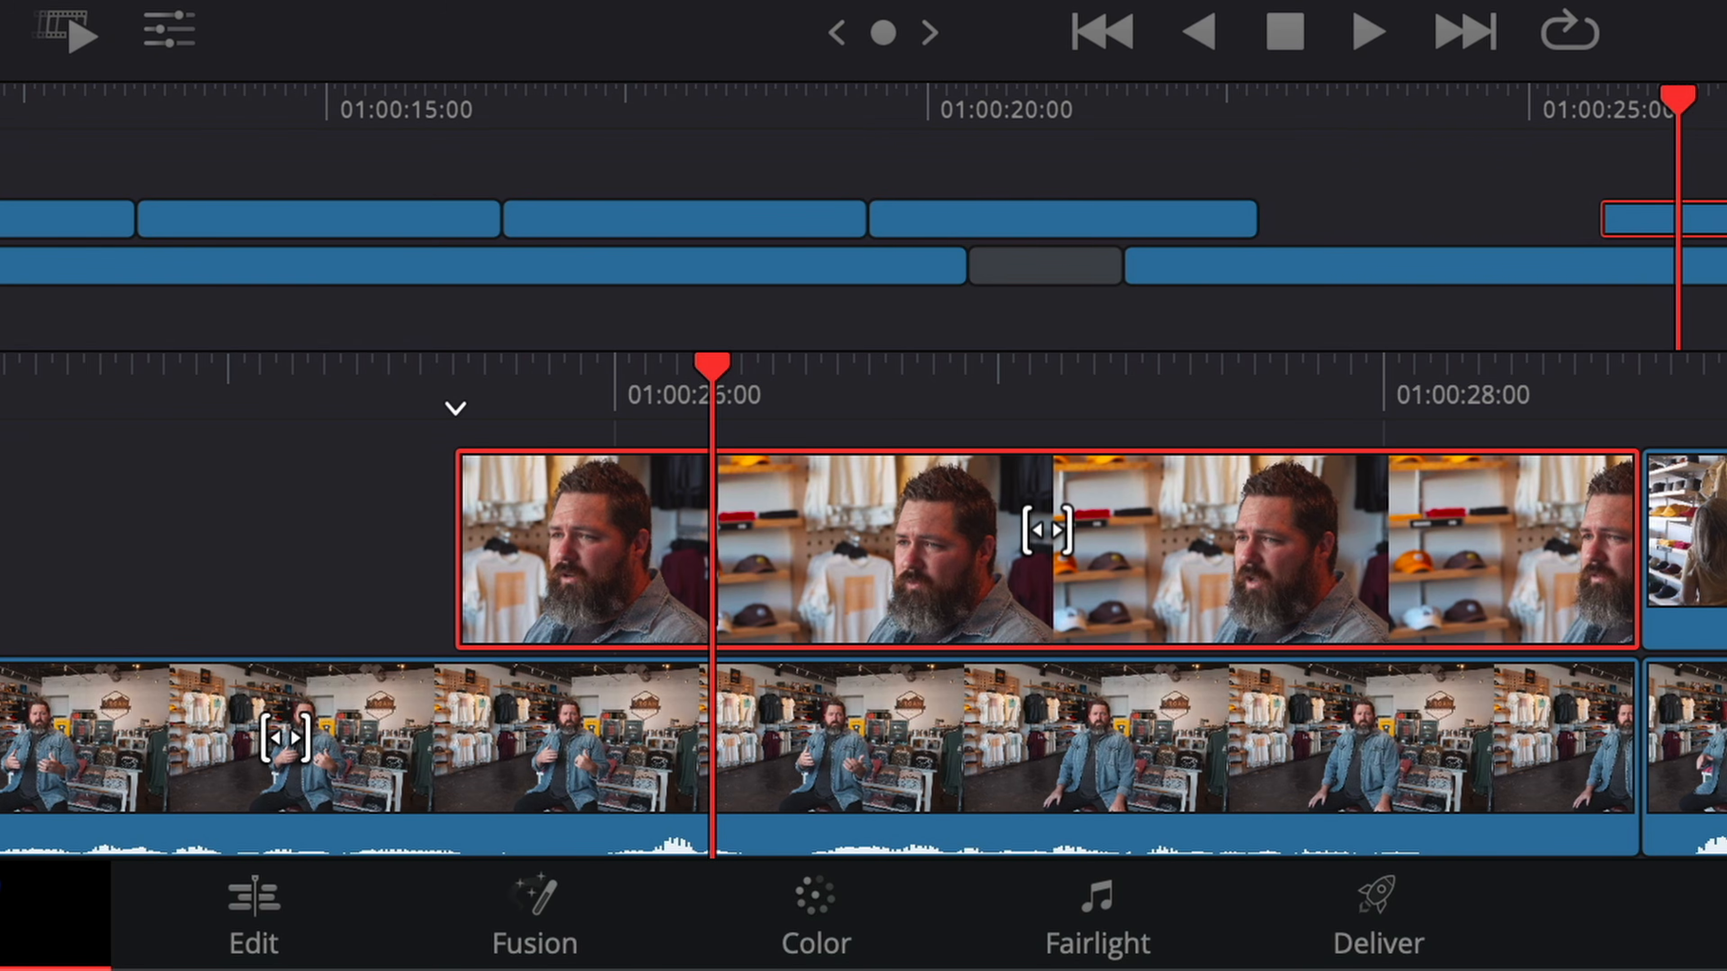